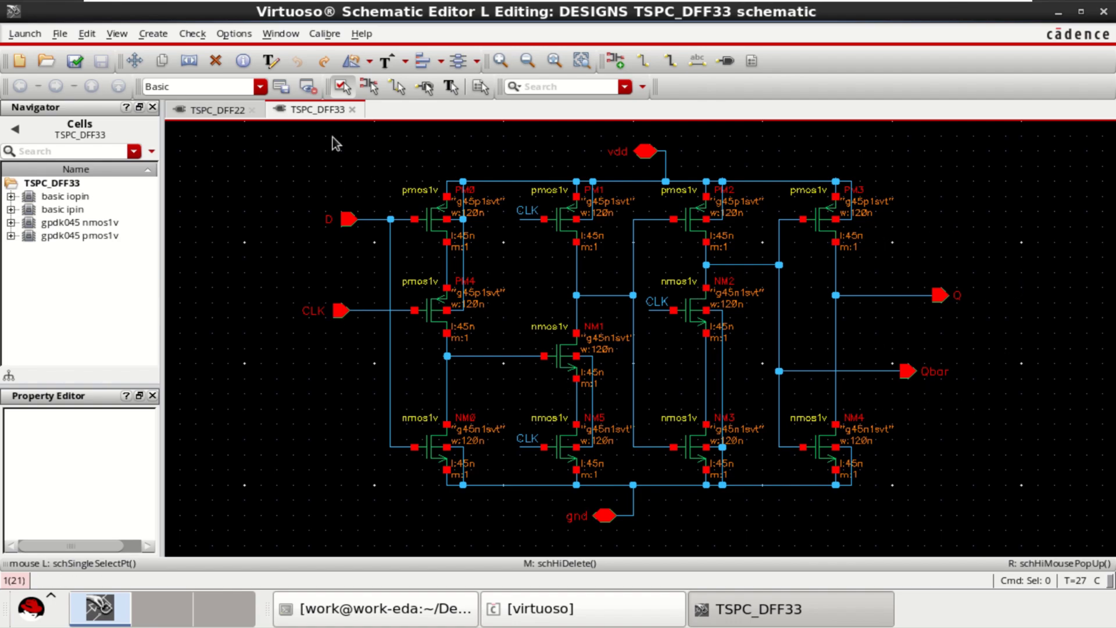
Run Check and Save on the fully wired TSPC_DFF33 flip-flop schematic
left_click(75, 61)
Start generating a symbol view from the TSPC_DFF33 schematic cellview
left_click(150, 36)
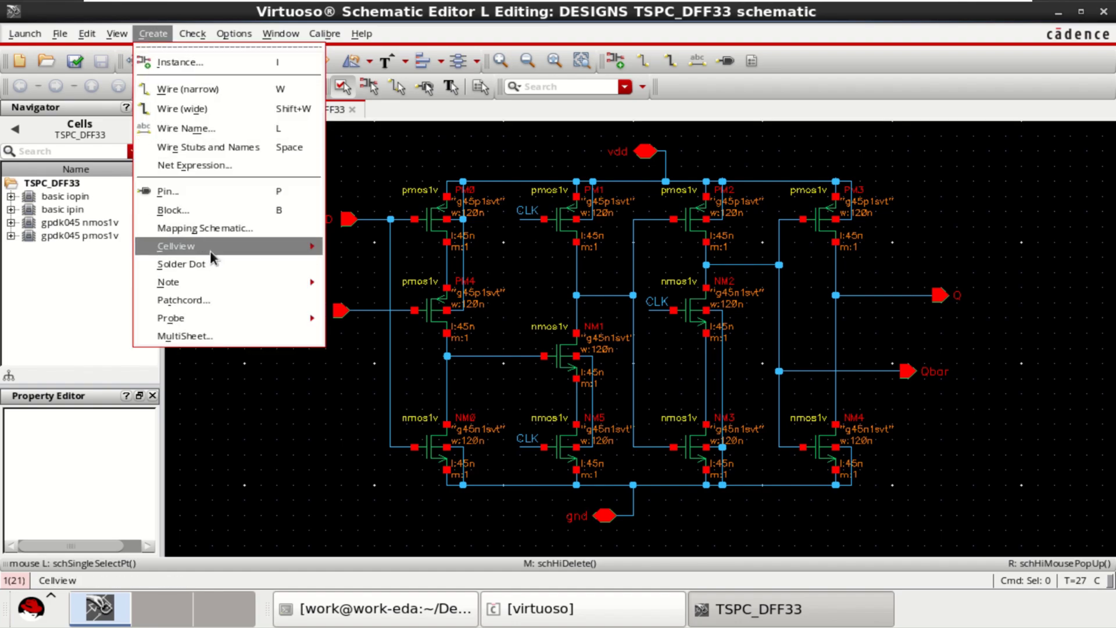
mouse_move(210, 254)
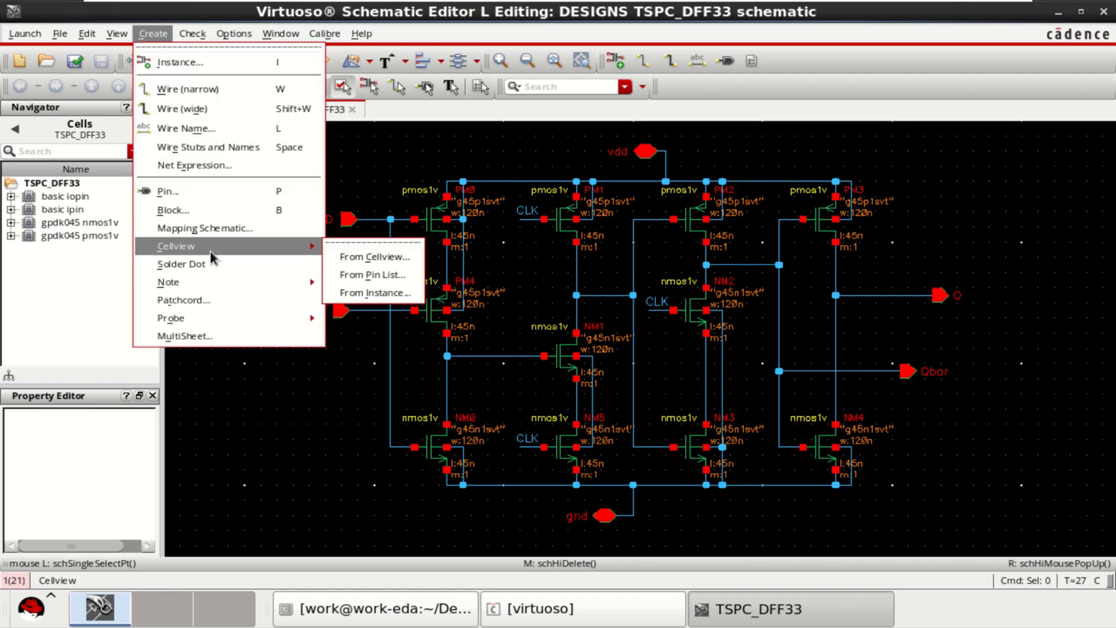
left_click(365, 257)
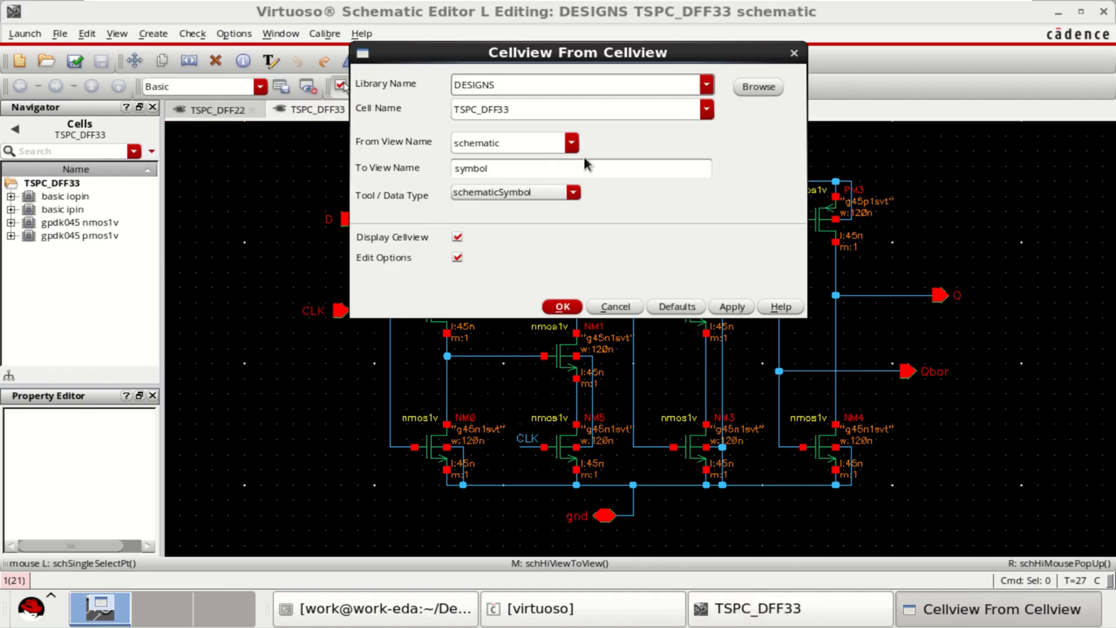
left_click(563, 308)
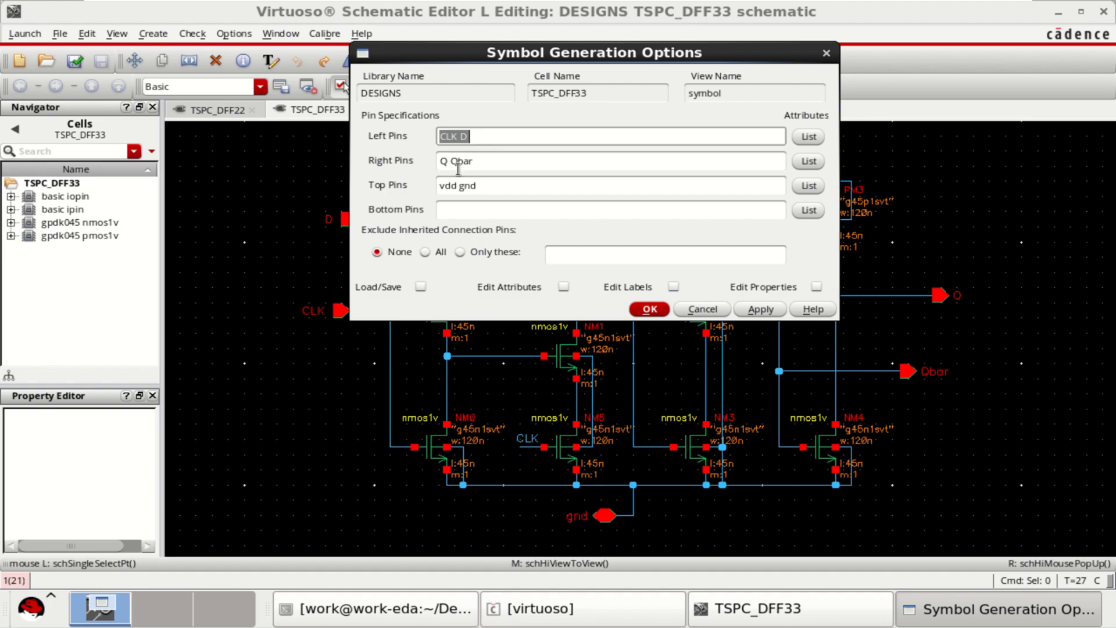
Move gnd from the top pins to the bottom pins and generate the symbol
left_click_drag(459, 185, 514, 194)
key("BackSpace")
left_click(490, 209)
type("gnd")
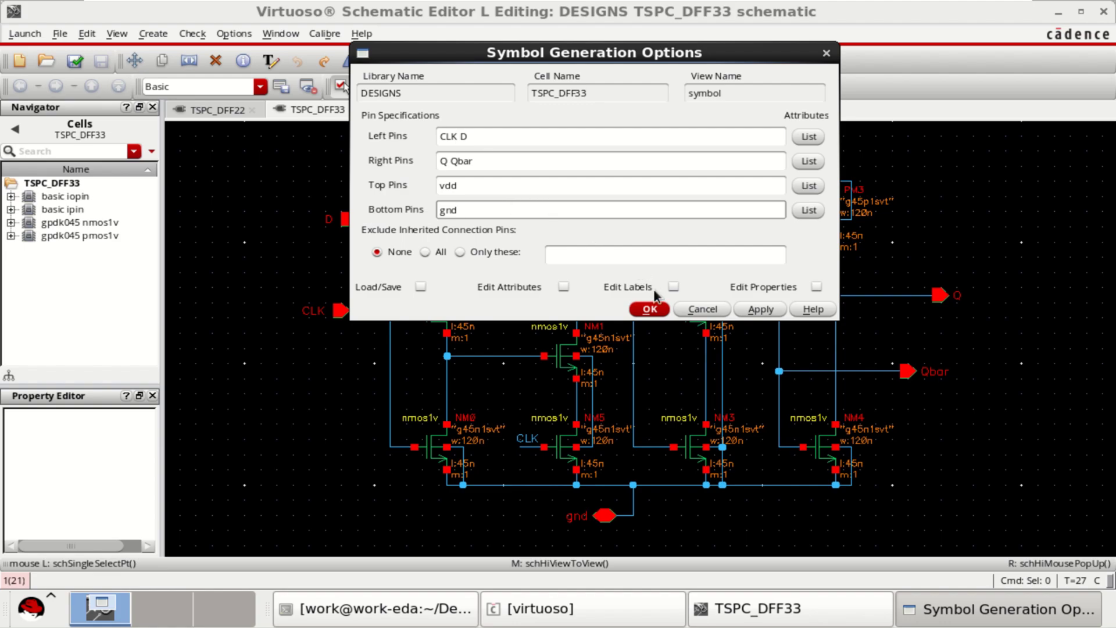
left_click(649, 309)
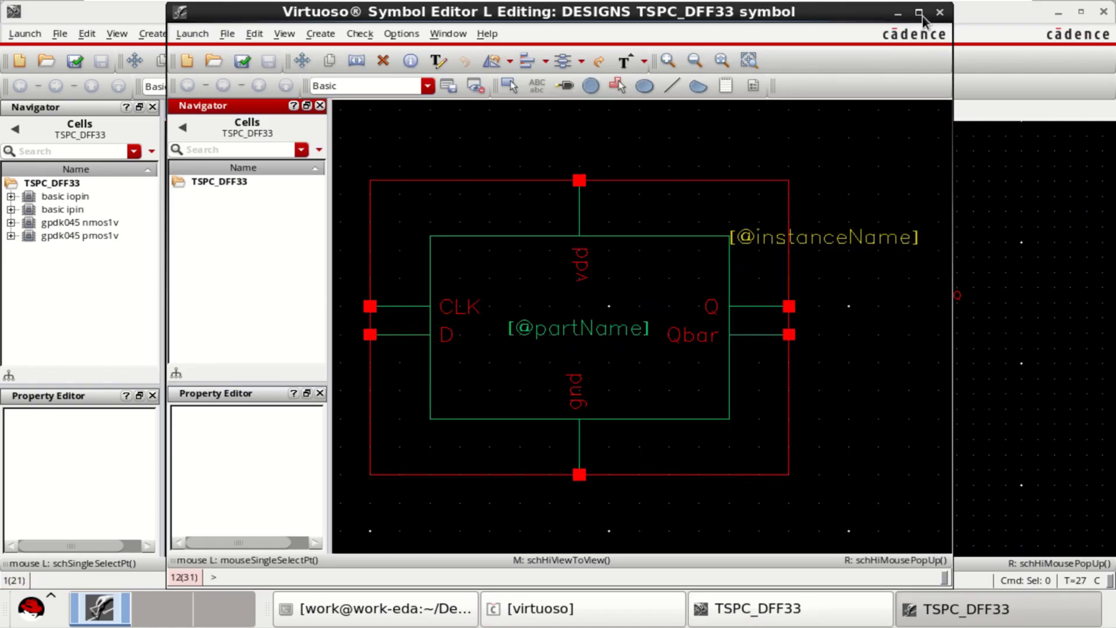
Maximize the Symbol Editor, fit the view, and move the D pin lower on the left
left_click(921, 12)
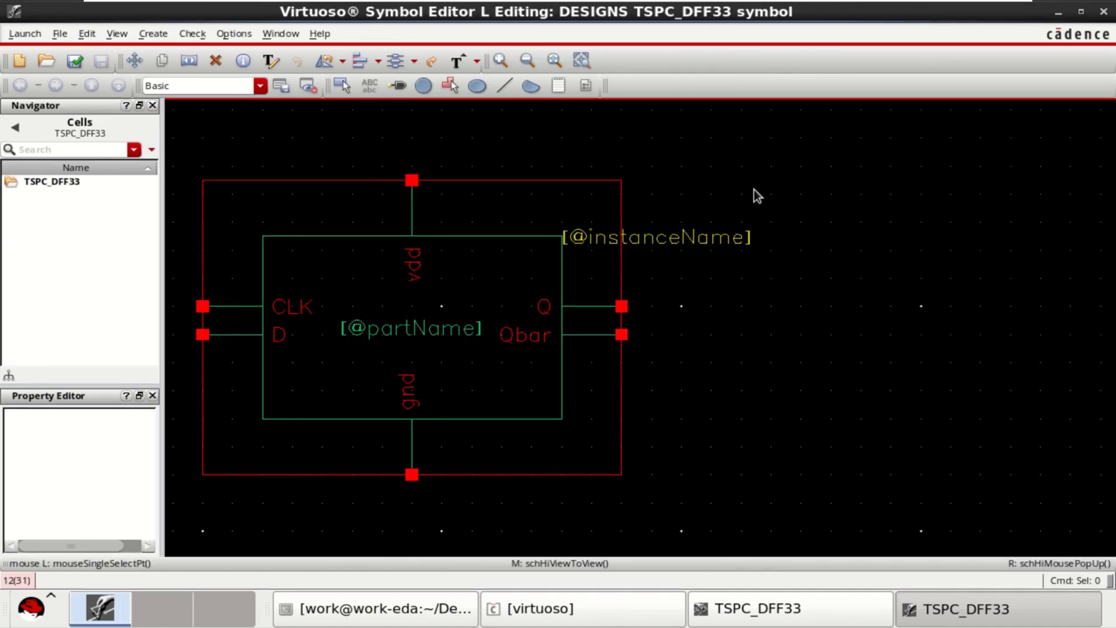
key("f")
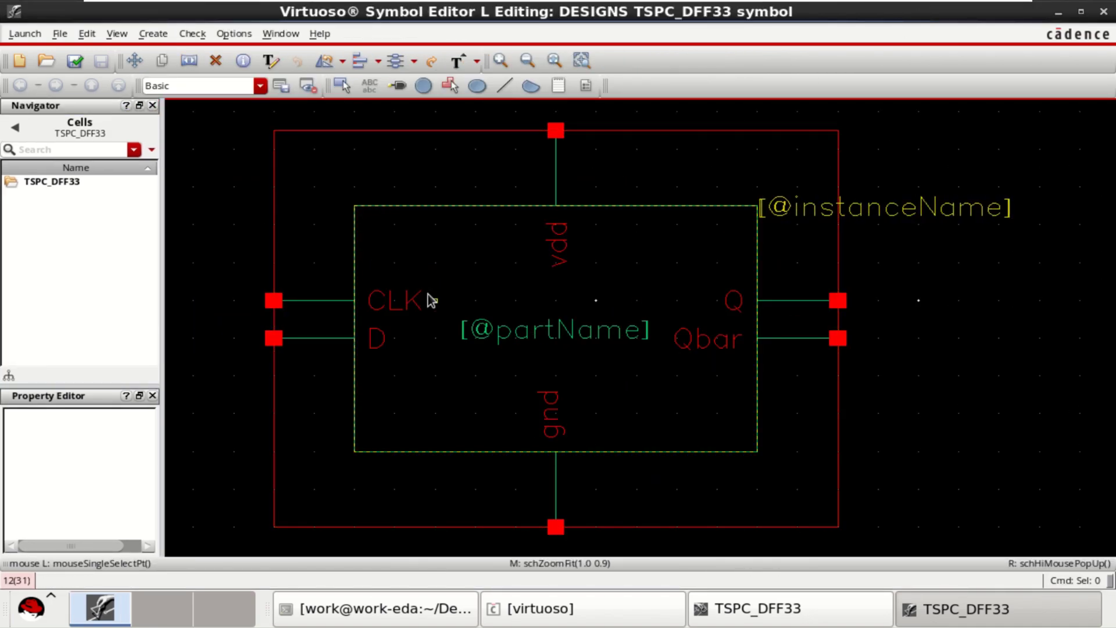
left_click_drag(214, 262, 406, 262)
left_click_drag(214, 300, 437, 379)
left_click_drag(343, 339, 349, 376)
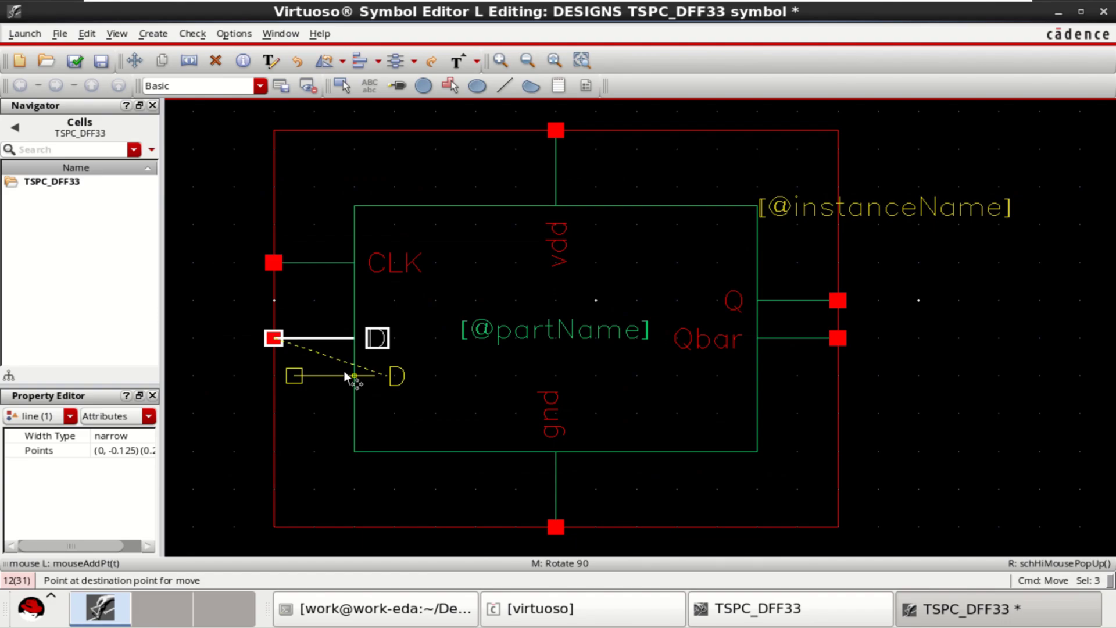
left_click(351, 376)
left_click(902, 343)
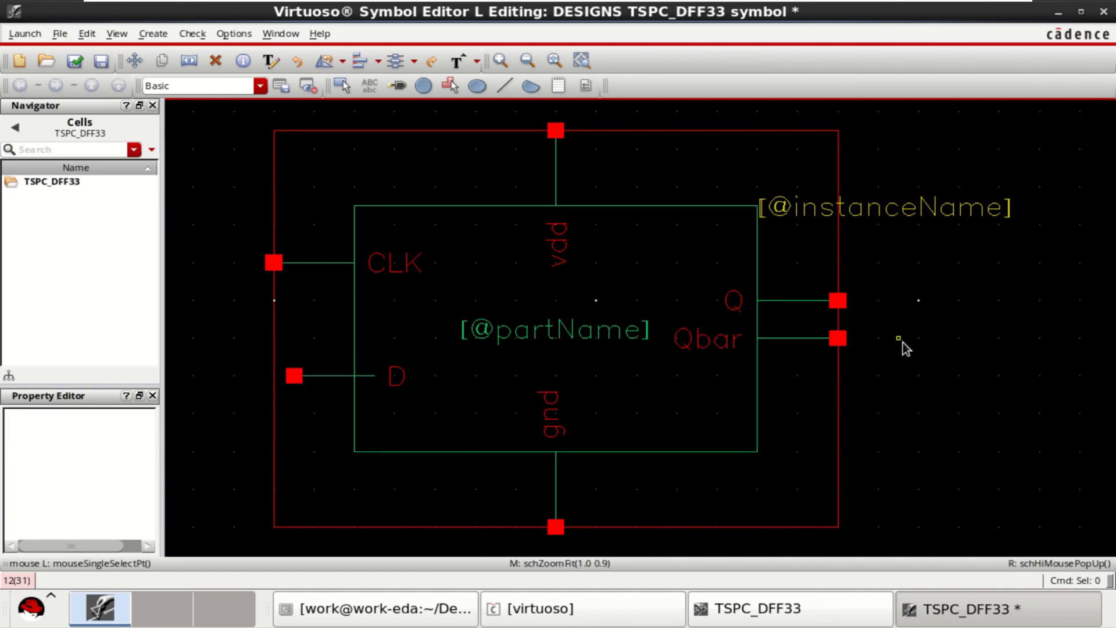
Move the Q pin higher and the Qbar pin lower on the right side
left_click_drag(853, 314, 702, 274)
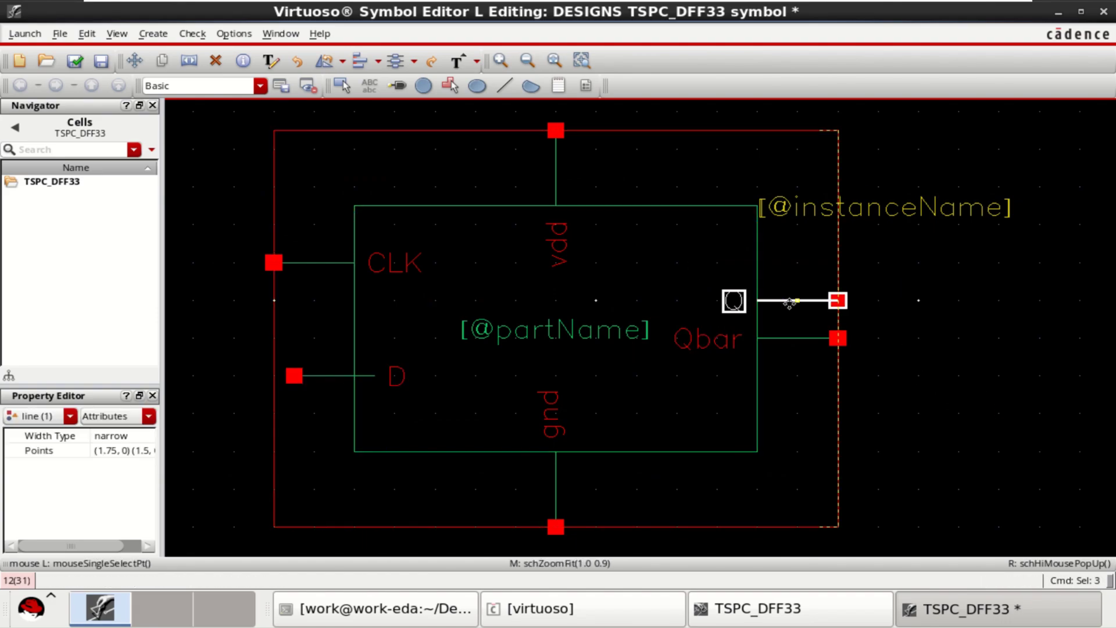
left_click_drag(787, 290, 768, 254)
left_click(918, 378)
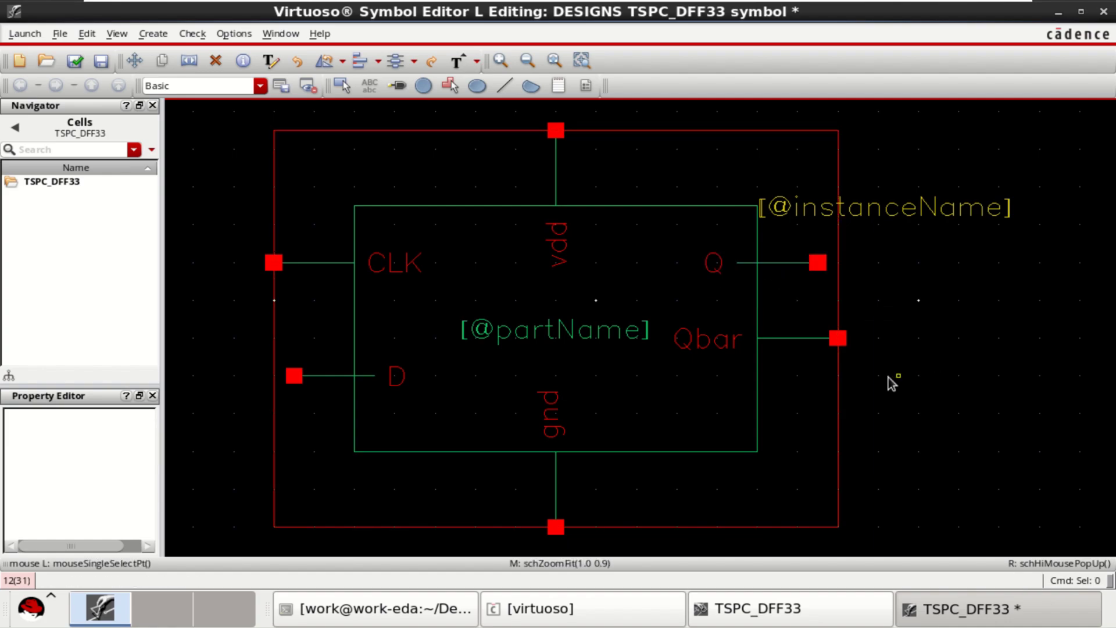
left_click_drag(898, 374, 667, 307)
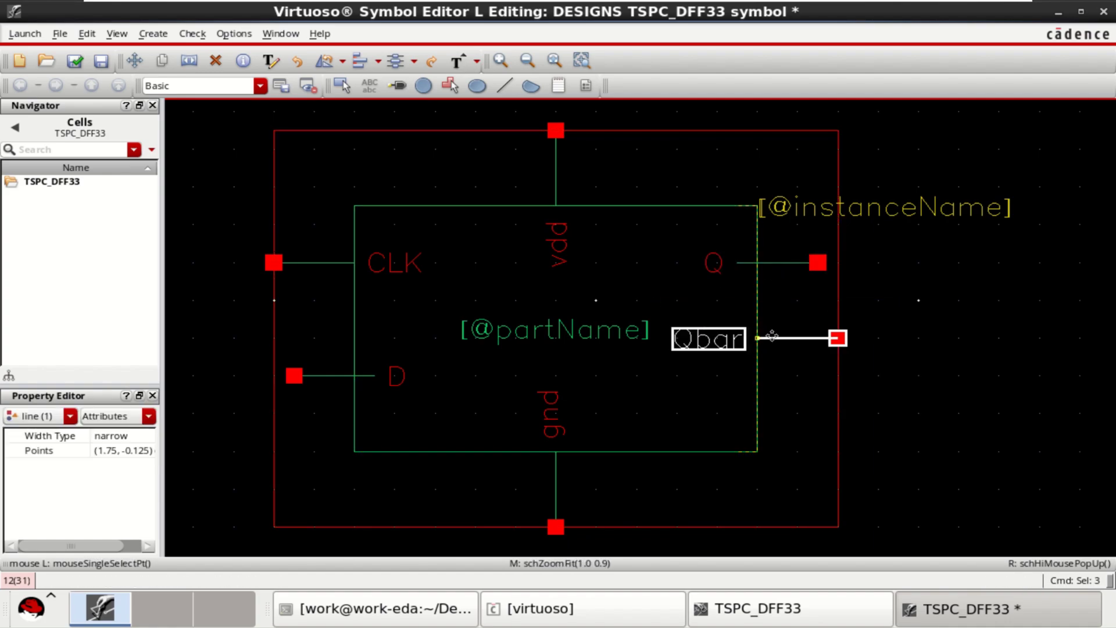
left_click_drag(777, 335, 778, 367)
left_click(900, 381)
Shift the D pin to the left edge and park the CLK pin right of the symbol
left_click_drag(213, 357, 436, 395)
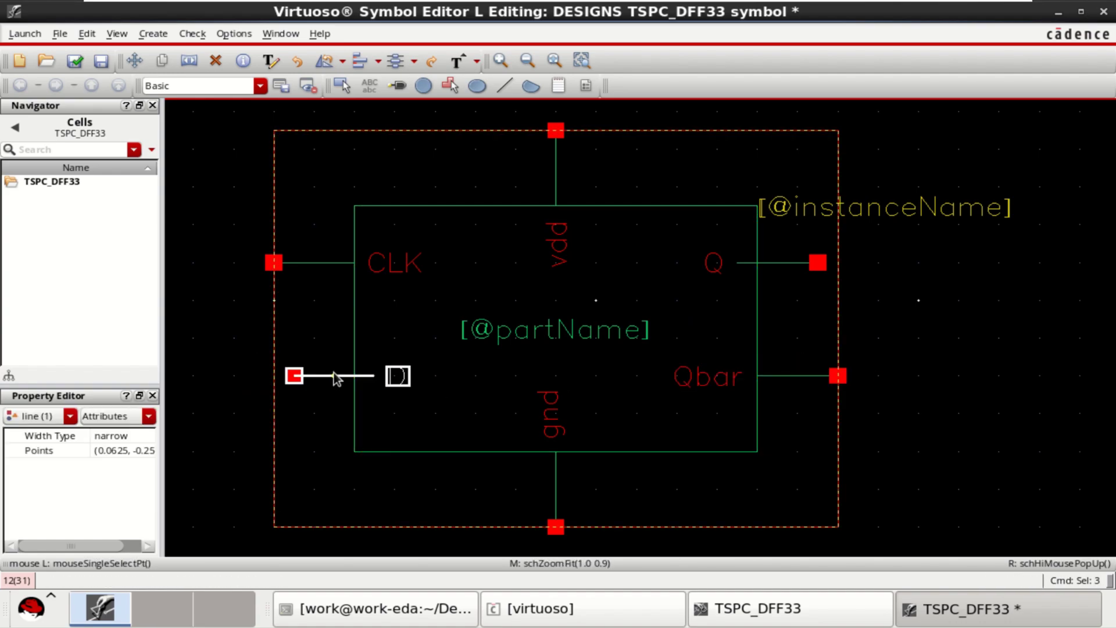
left_click_drag(329, 373, 308, 374)
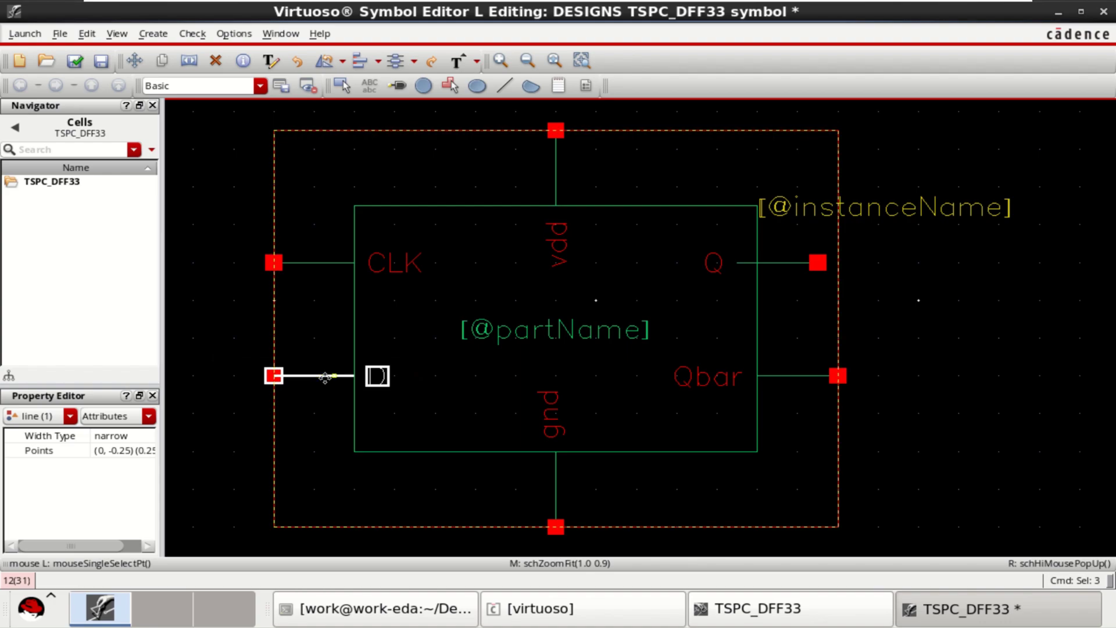
left_click(242, 370)
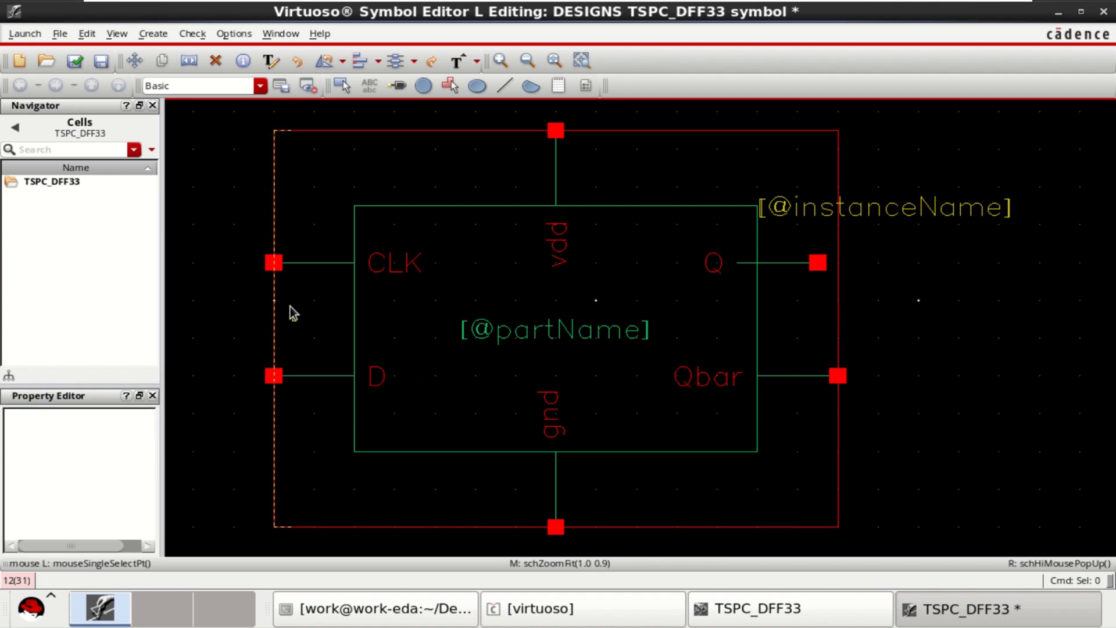
left_click_drag(284, 264, 461, 301)
key("m")
left_click(353, 262)
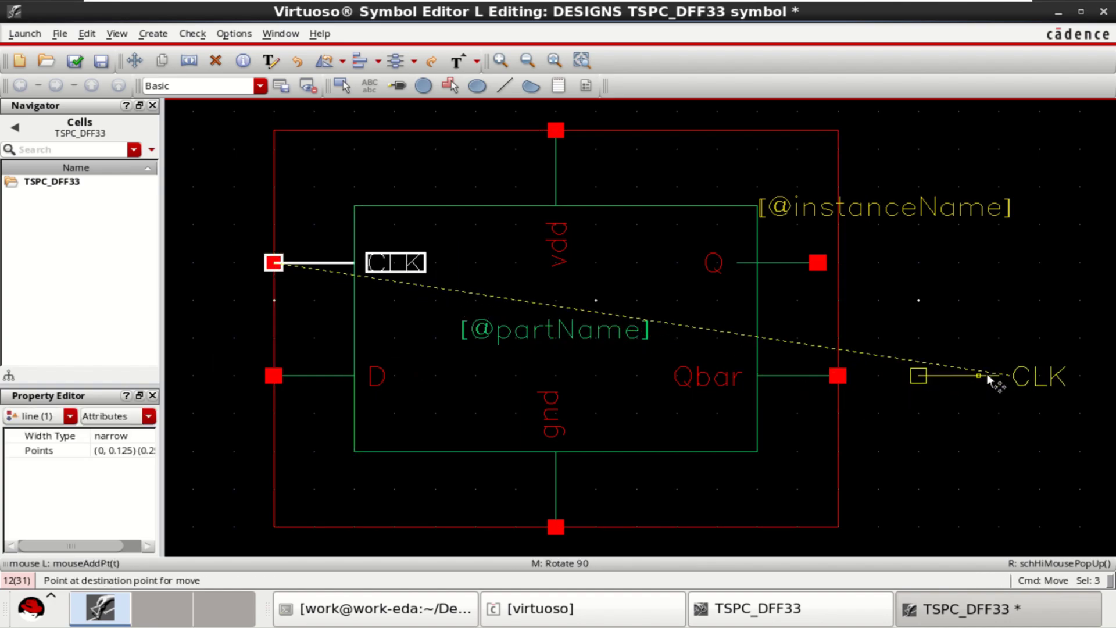
left_click(987, 374)
Place the D pin at the upper left and the CLK pin at the lower left
left_click_drag(234, 340, 395, 393)
key("m")
left_click(299, 378)
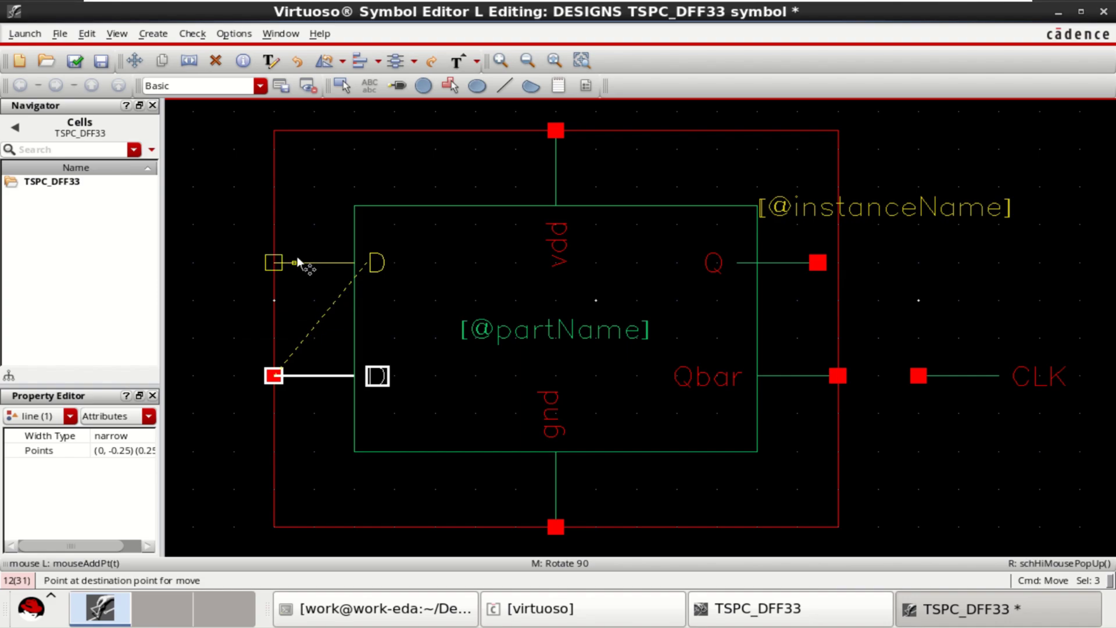
left_click(298, 264)
left_click_drag(878, 338, 1104, 416)
key("m")
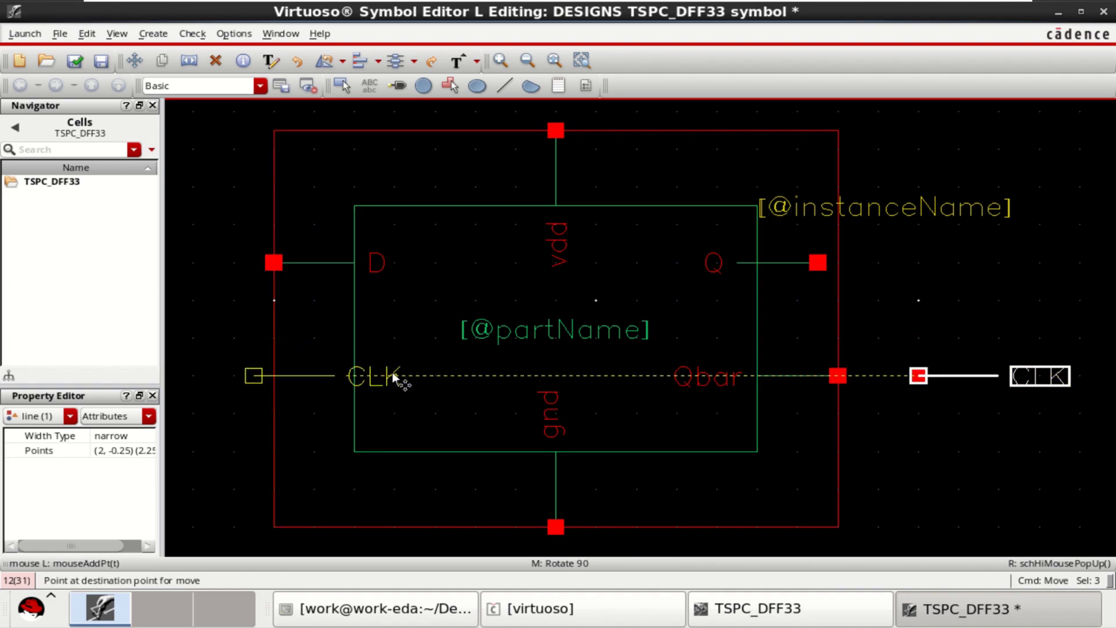
left_click(416, 377)
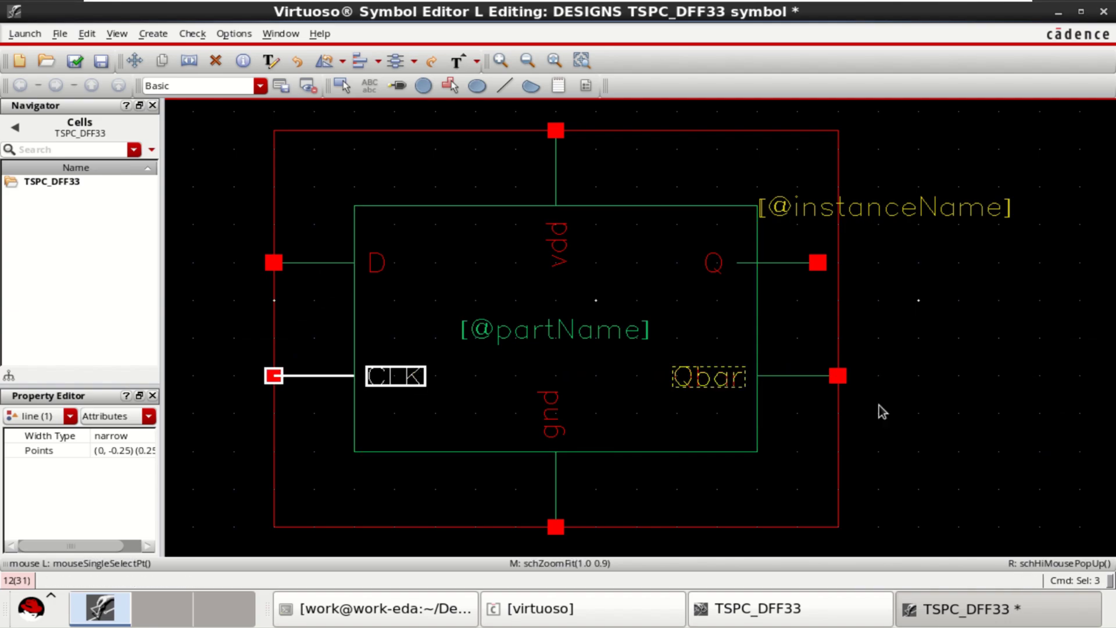
left_click(941, 430)
Move the CLK label up and draw a clock triangle at the CLK input
left_click_drag(395, 383, 414, 344)
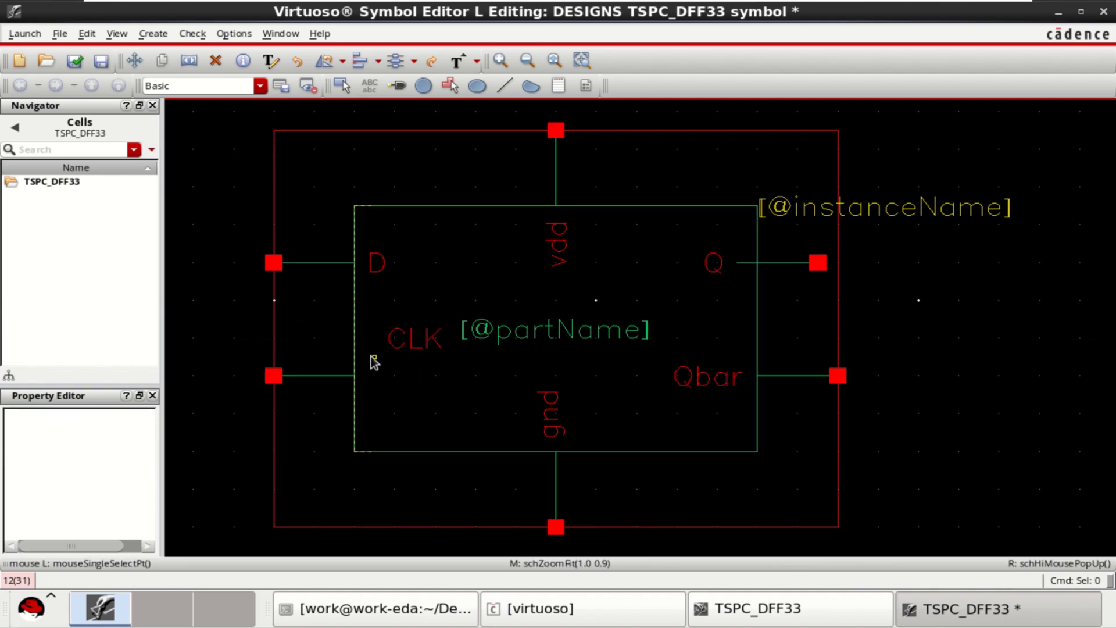
left_click(503, 86)
left_click(354, 356)
left_click(394, 376)
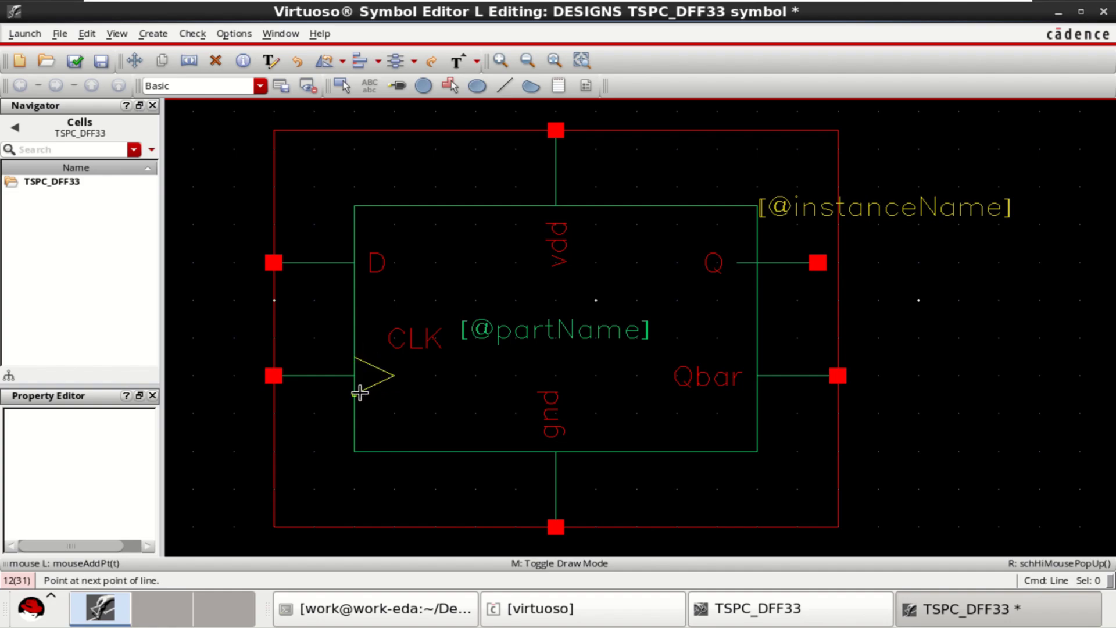
left_click(355, 393)
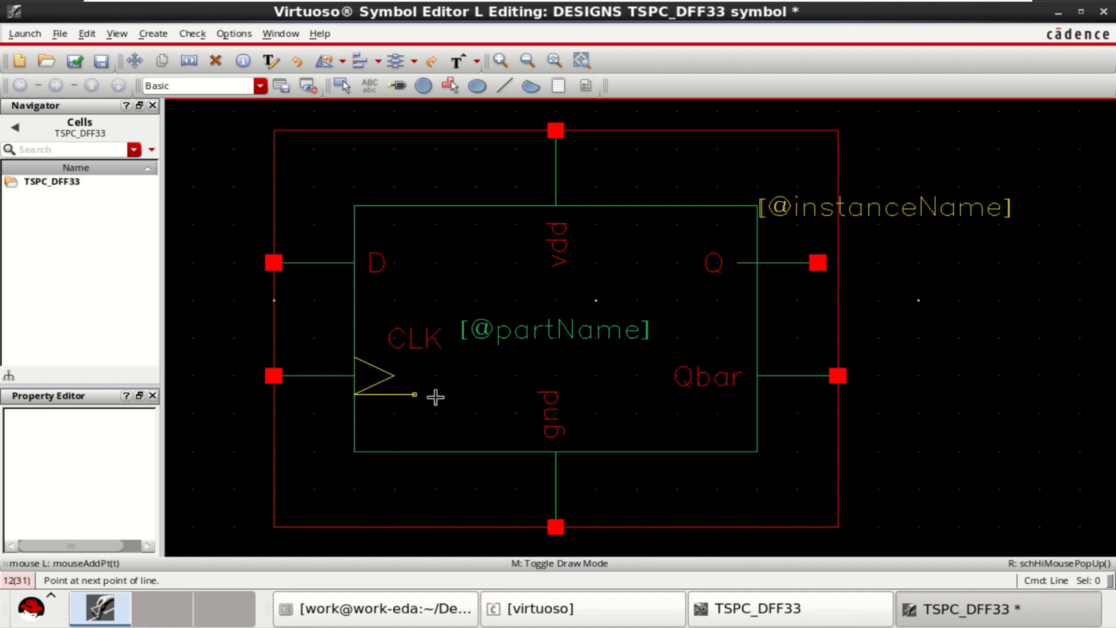
double_click(356, 392)
key("Escape")
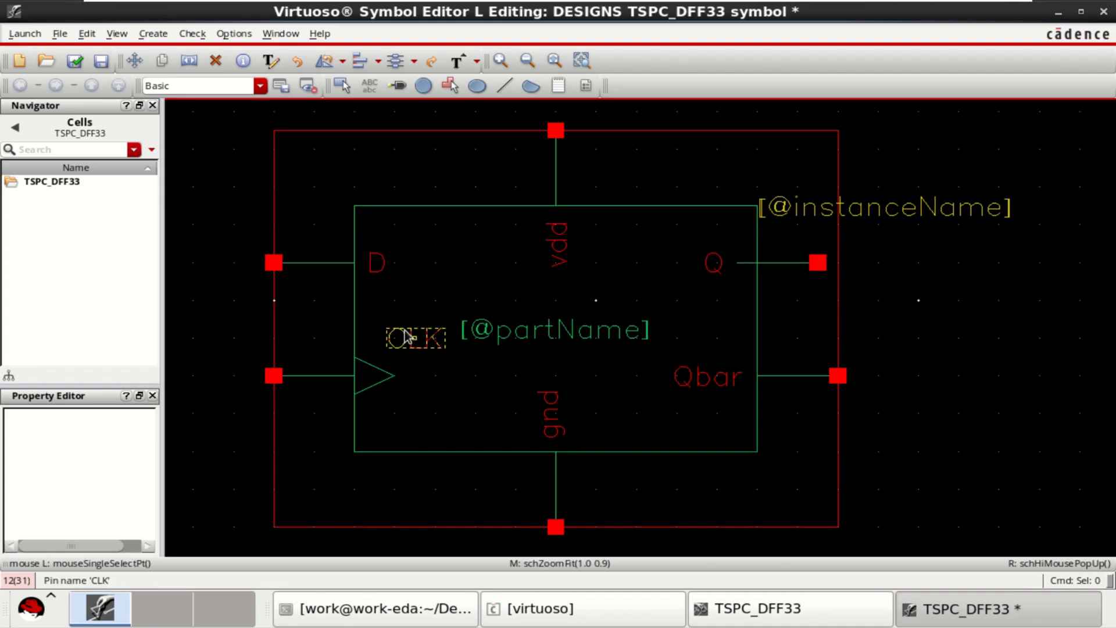
left_click(405, 336)
key("m")
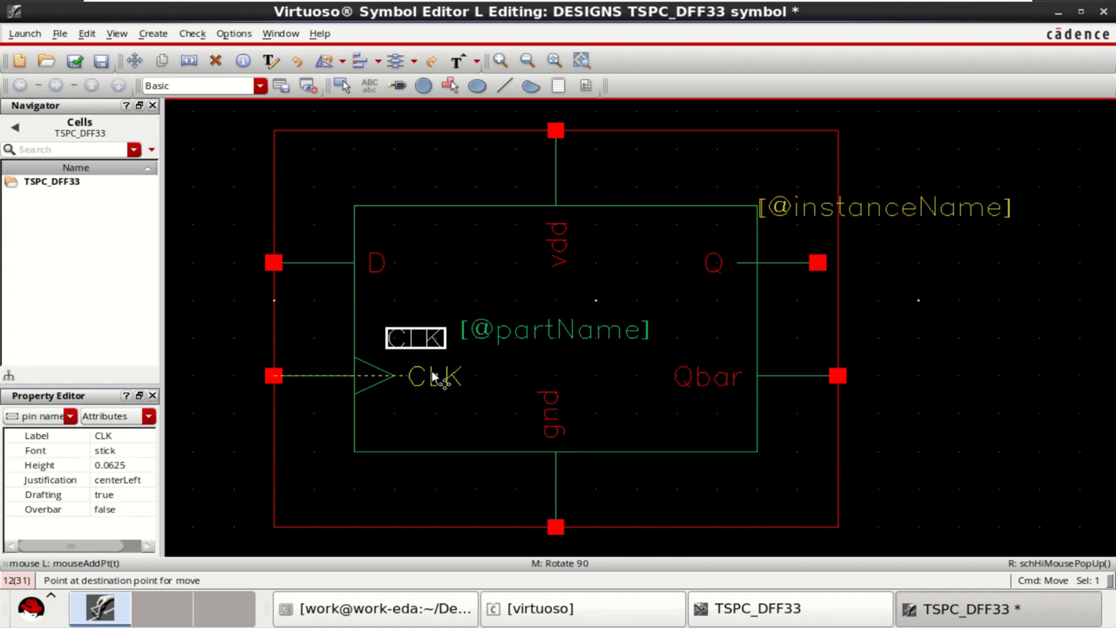
left_click(437, 376)
left_click(981, 447)
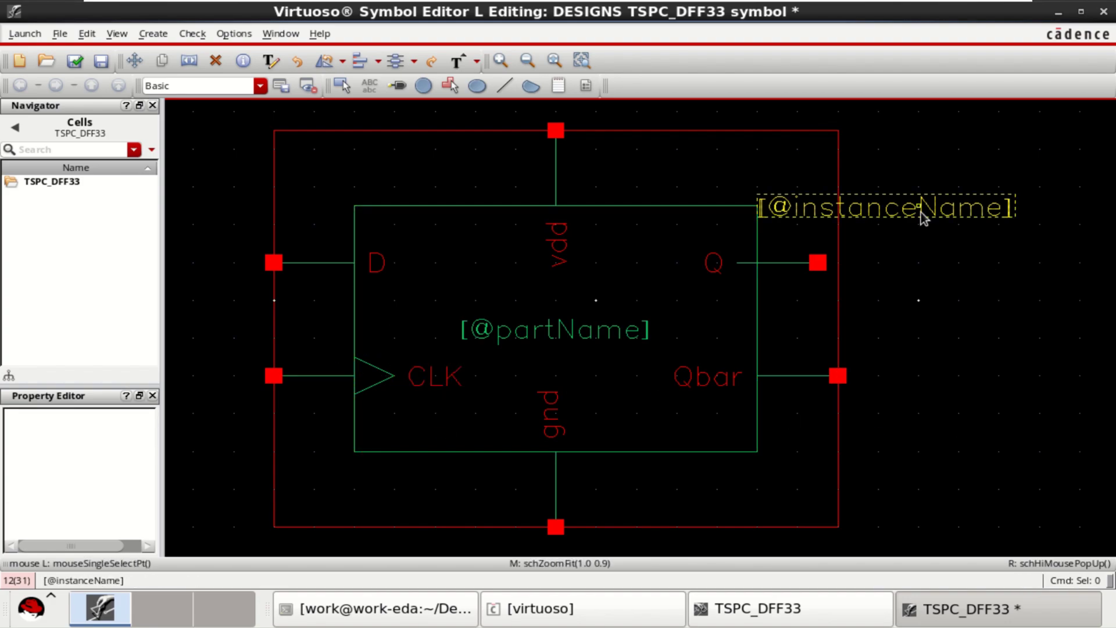
left_click(581, 333)
key("Delete")
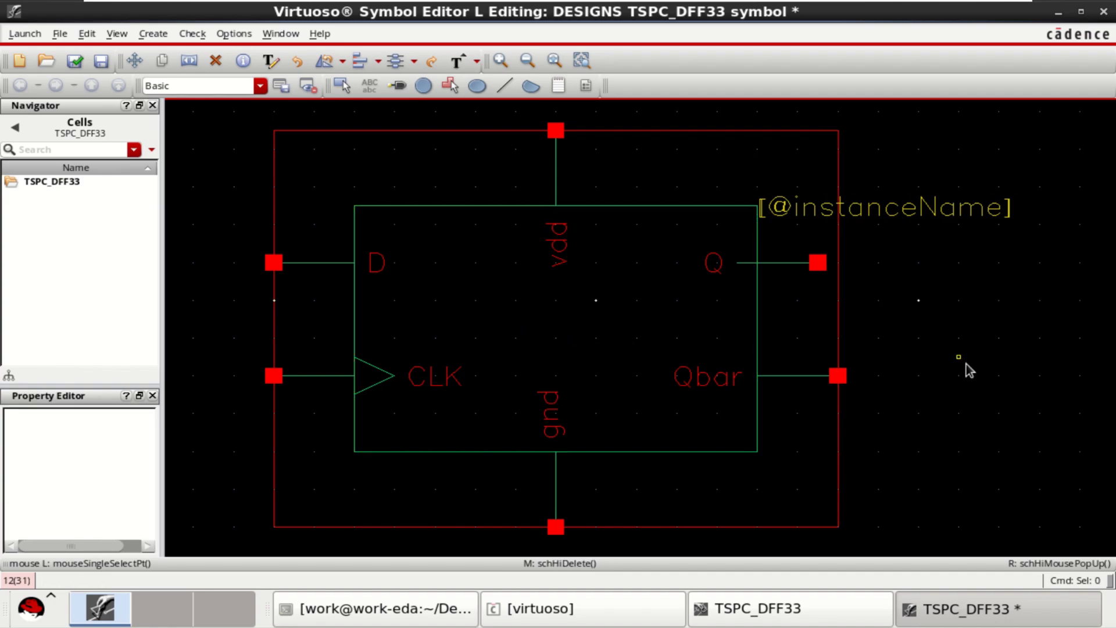
Raise the body's bottom edge and make the gnd label horizontal inside the body
left_click(479, 450)
left_click_drag(479, 444, 478, 433)
left_click(996, 473)
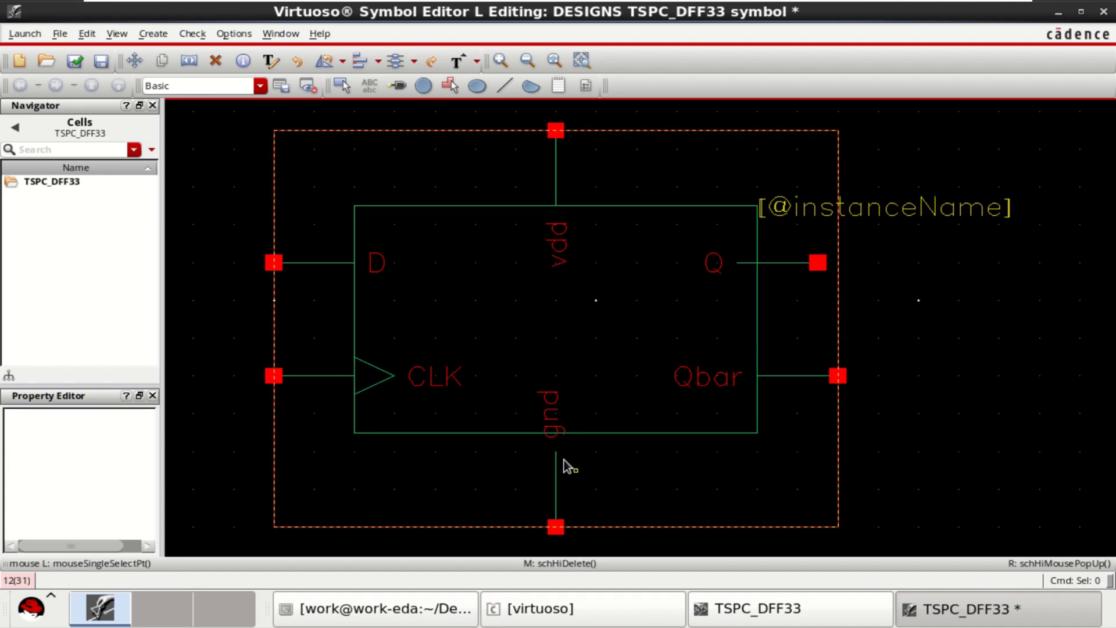
left_click(552, 421)
key("r")
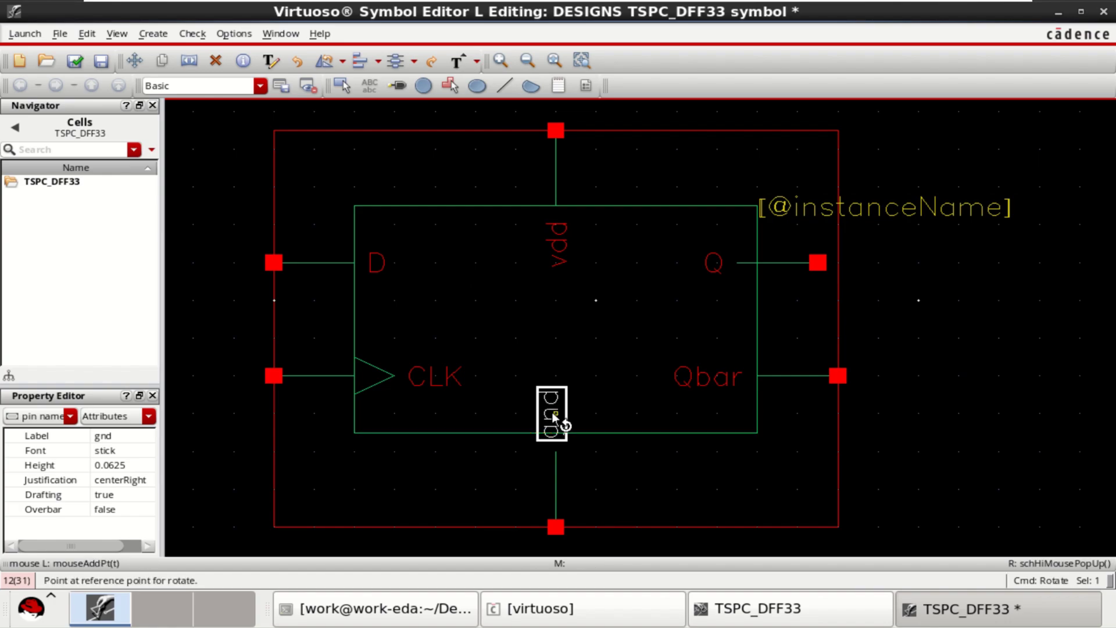
left_click(553, 415)
left_click_drag(552, 413, 552, 396)
Pull the bottom gnd pin and boundary up, and make the vdd label horizontal
left_click_drag(596, 545, 514, 445)
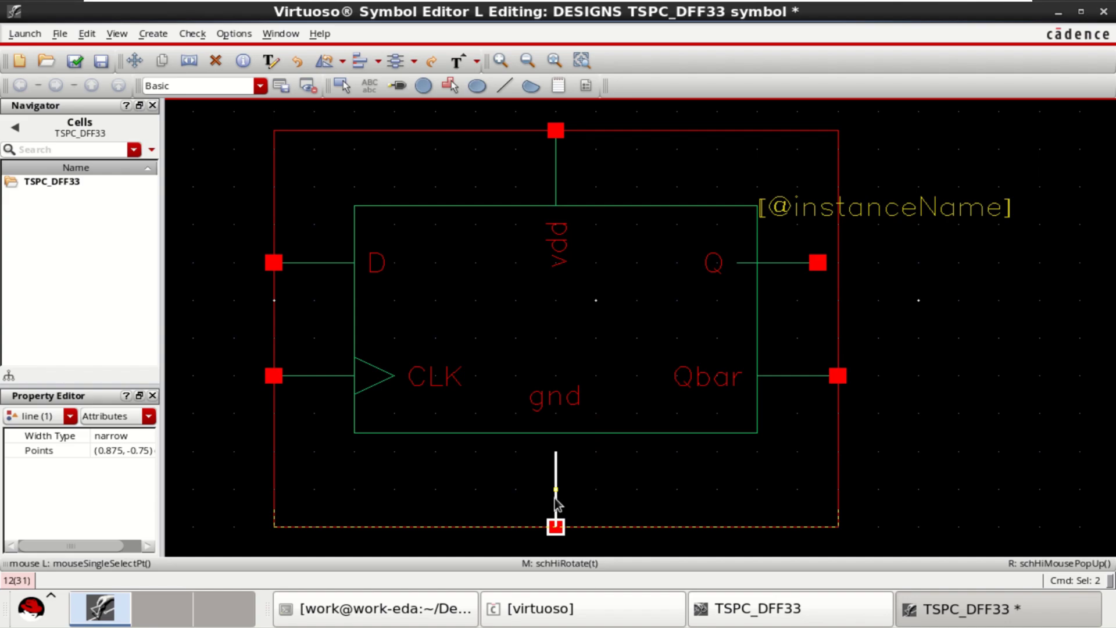
left_click_drag(556, 501, 567, 481)
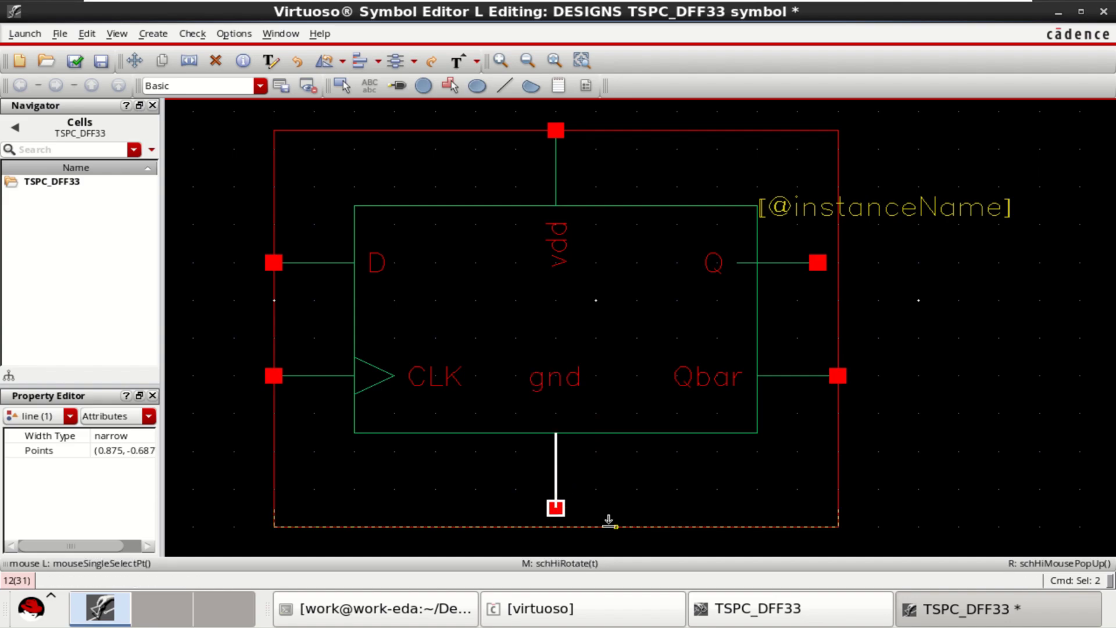
left_click_drag(608, 520, 605, 507)
key("f")
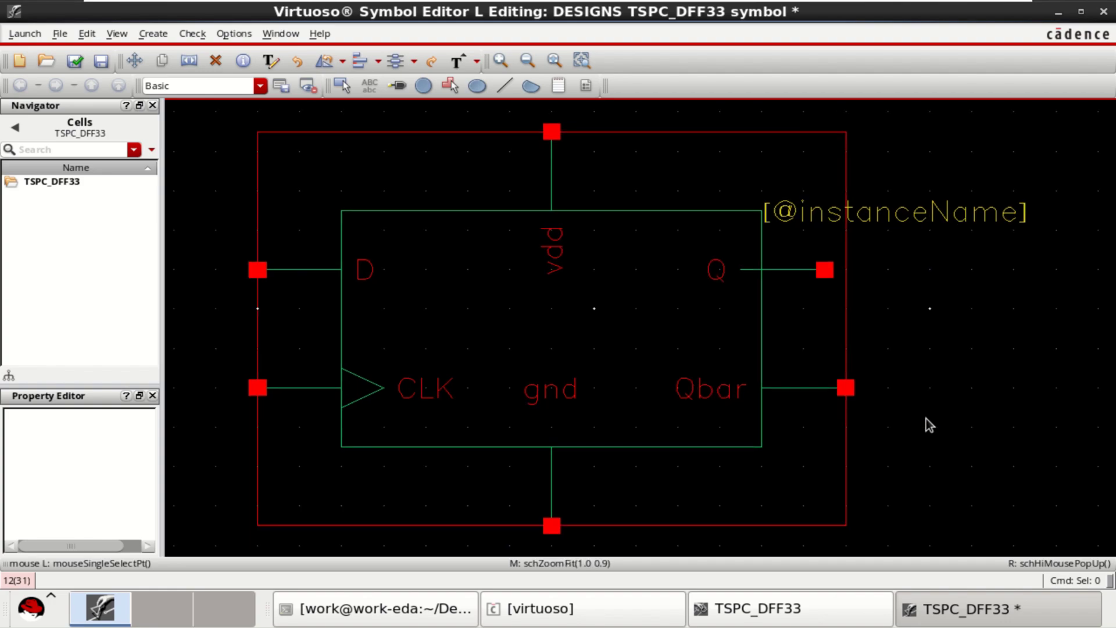
left_click(552, 249)
key("r")
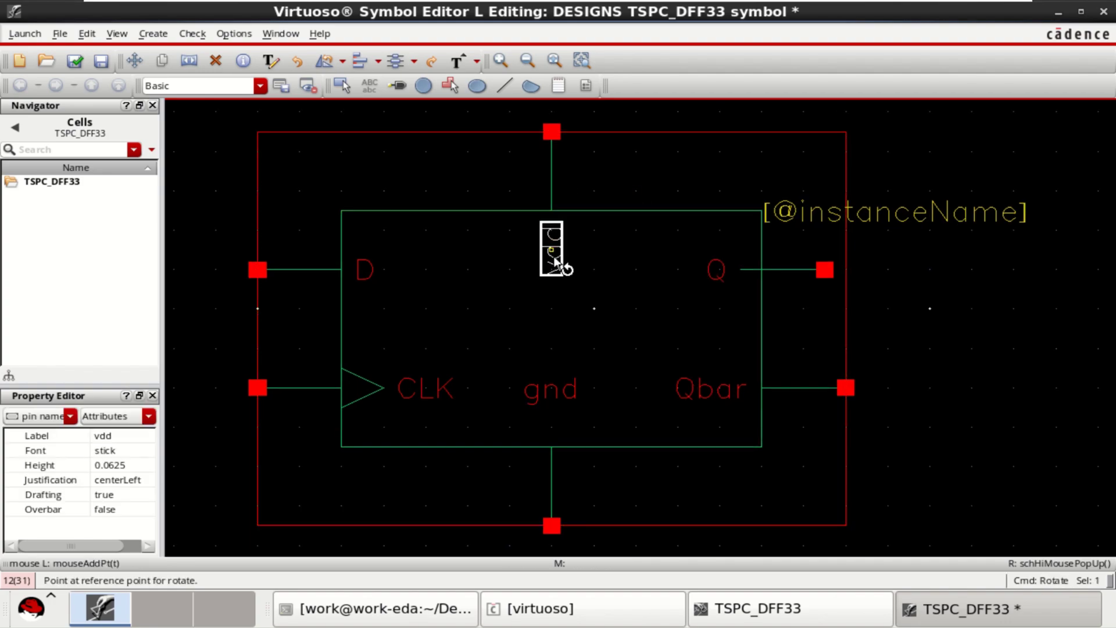
left_click(555, 256)
left_click(997, 258)
left_click(938, 230)
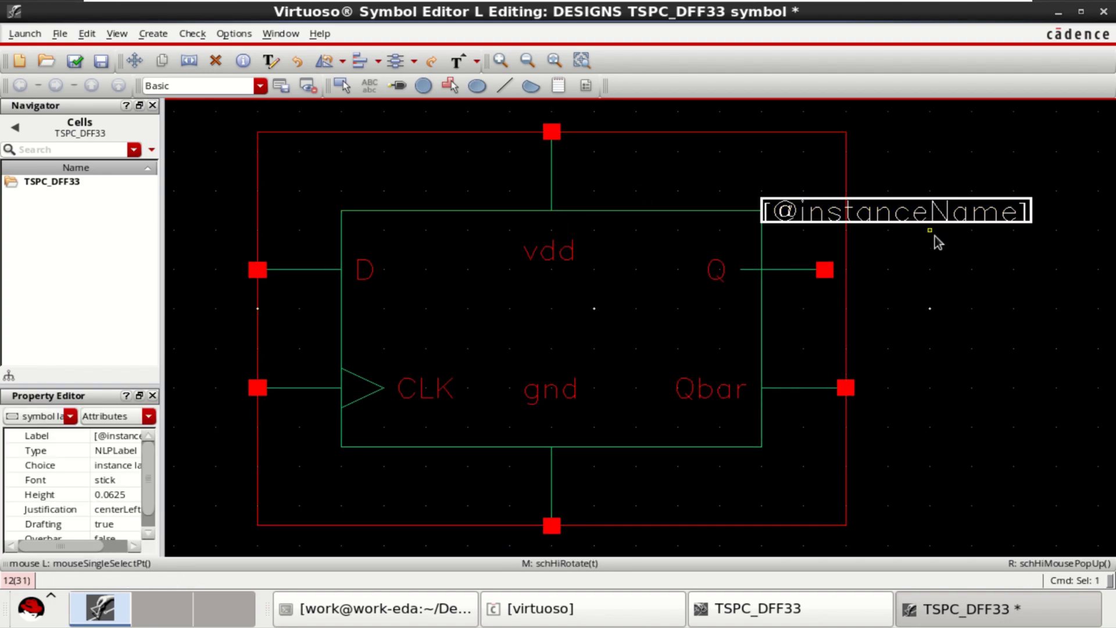
key("q")
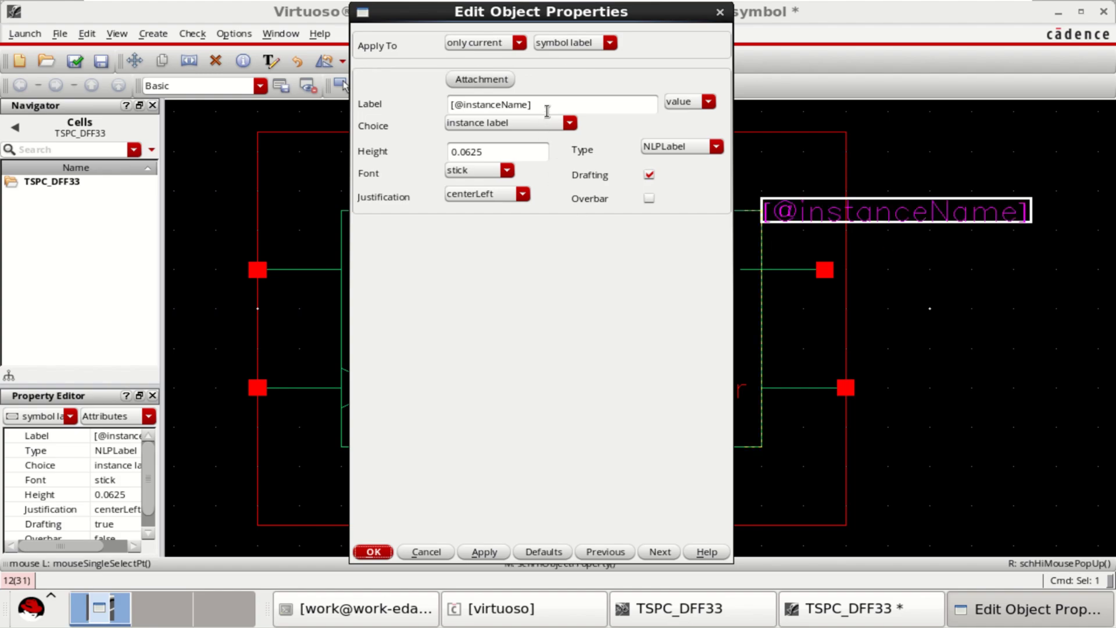
left_click_drag(537, 106, 429, 108)
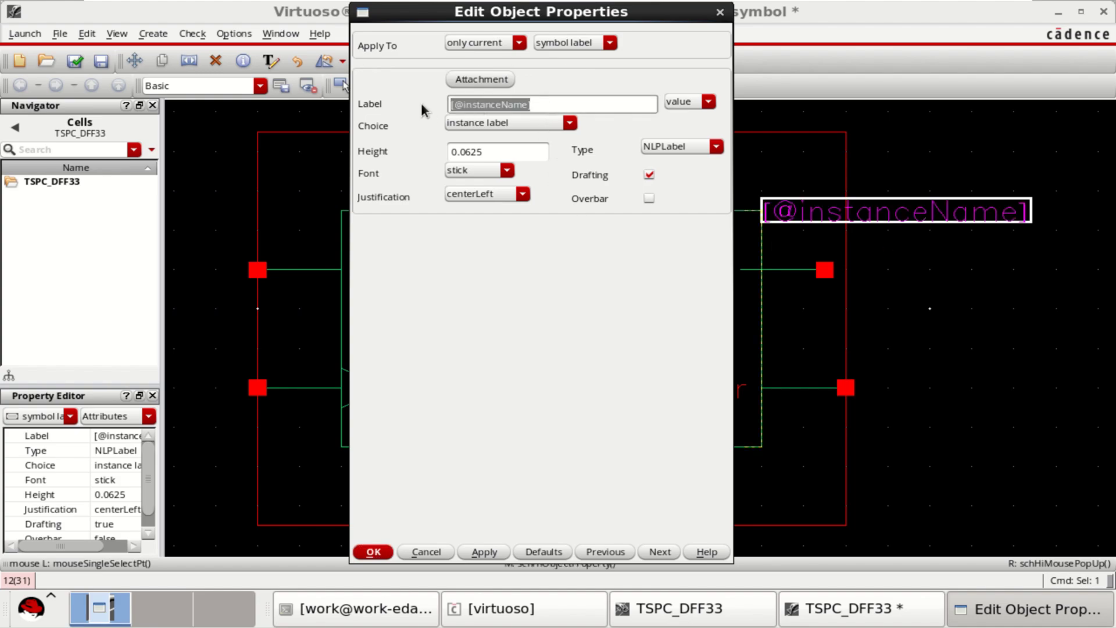
type("D")
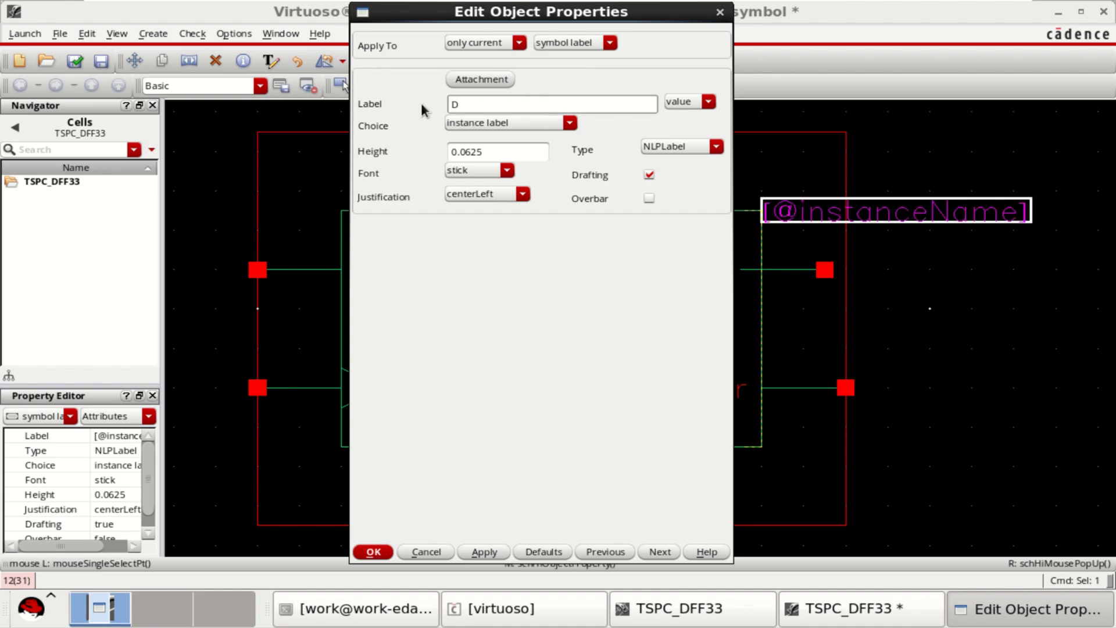
type(" FLIP FLOP")
left_click(373, 552)
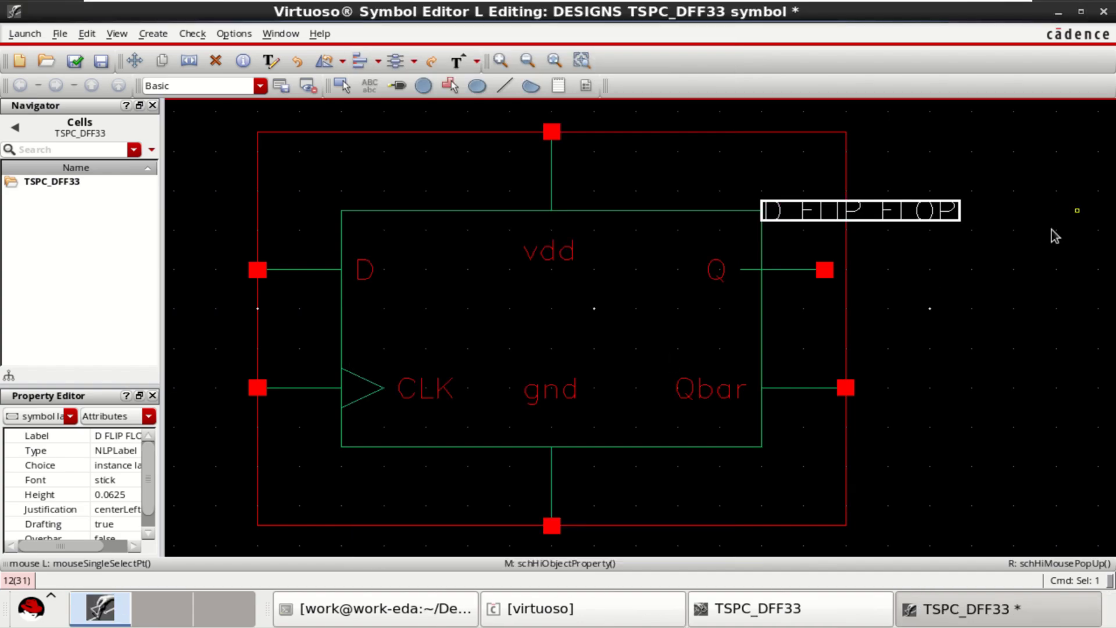
key("m")
left_click(922, 209)
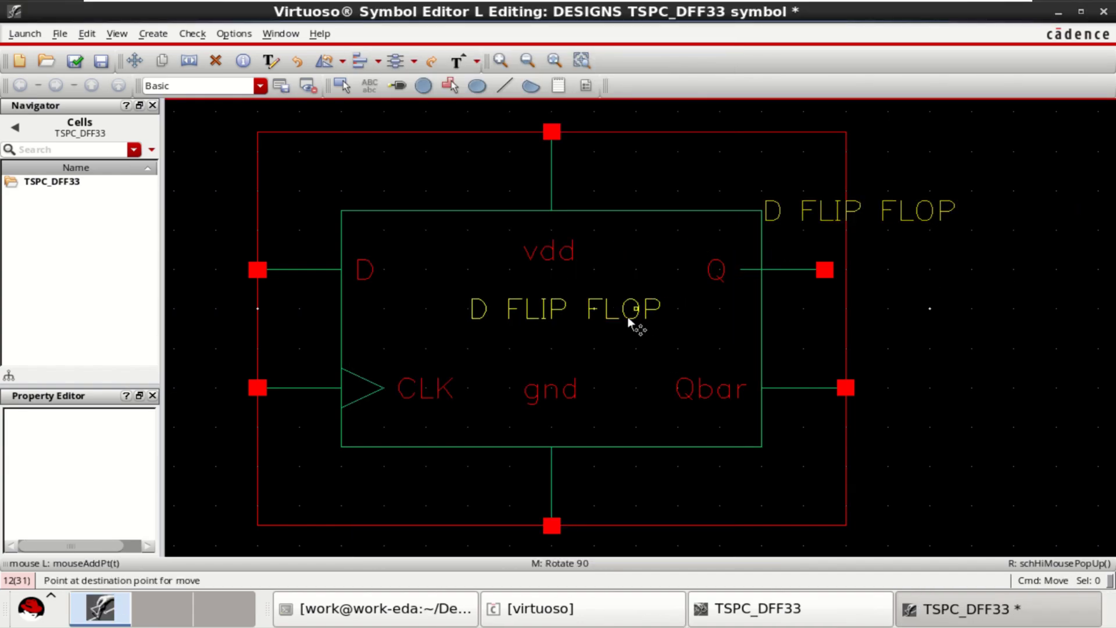
key("Escape")
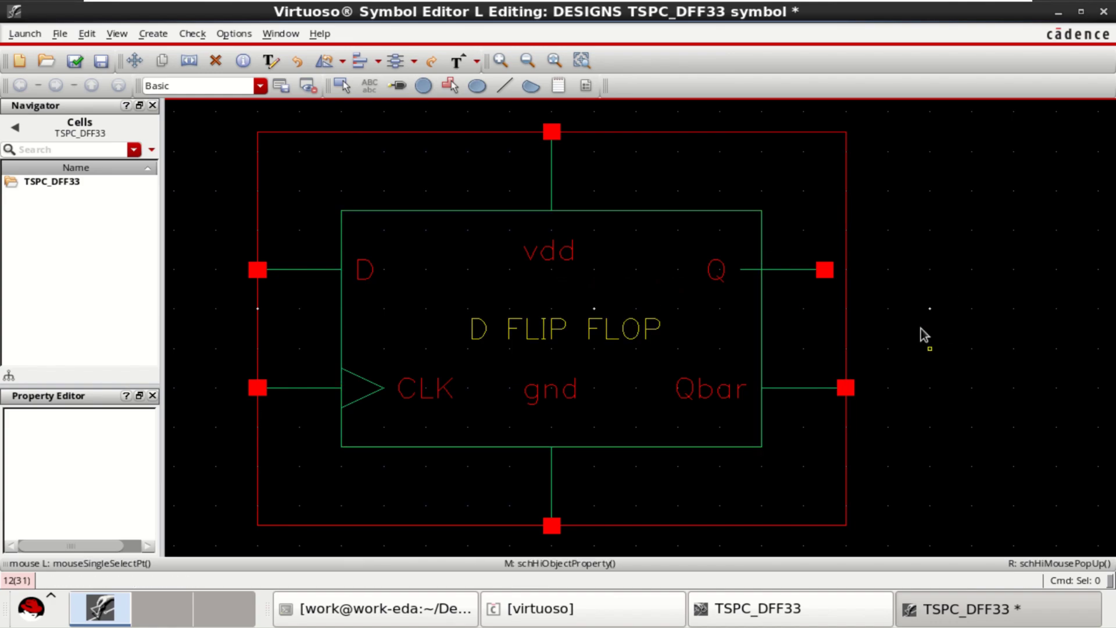
Move the Q pin out to the boundary, in line with Qbar, and check and save the symbol
left_click_drag(909, 287, 678, 231)
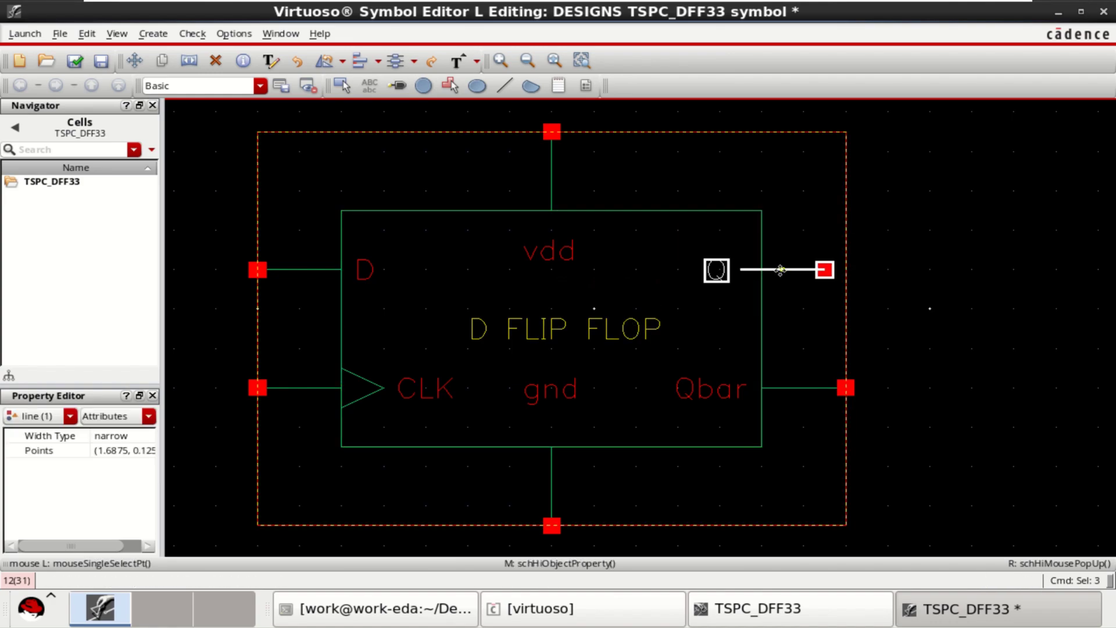
left_click_drag(780, 269, 802, 269)
left_click(972, 280)
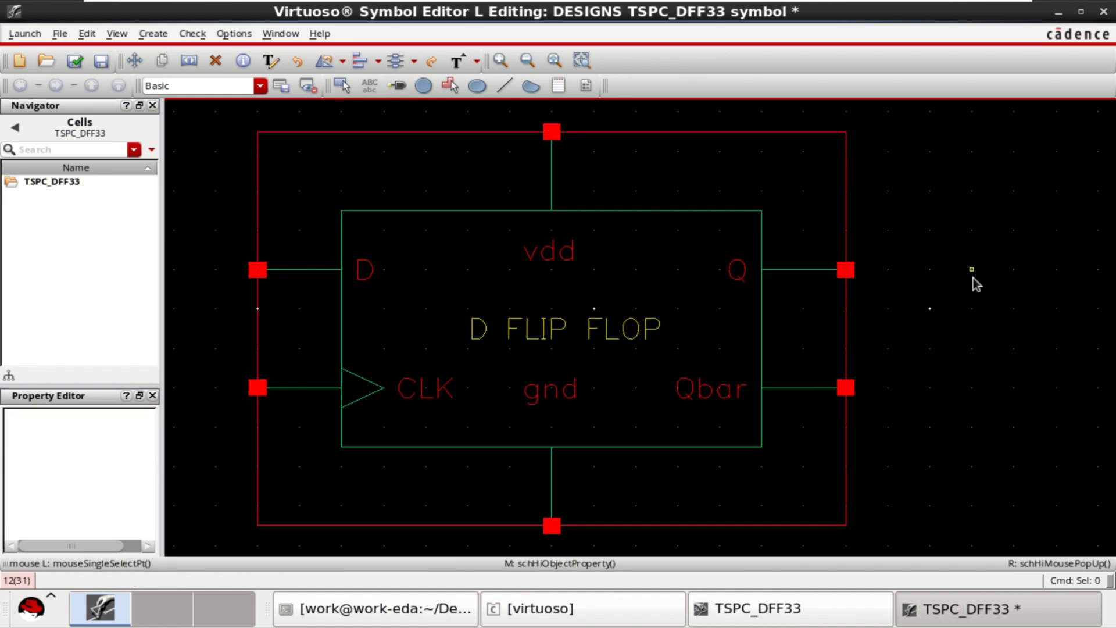
left_click(75, 61)
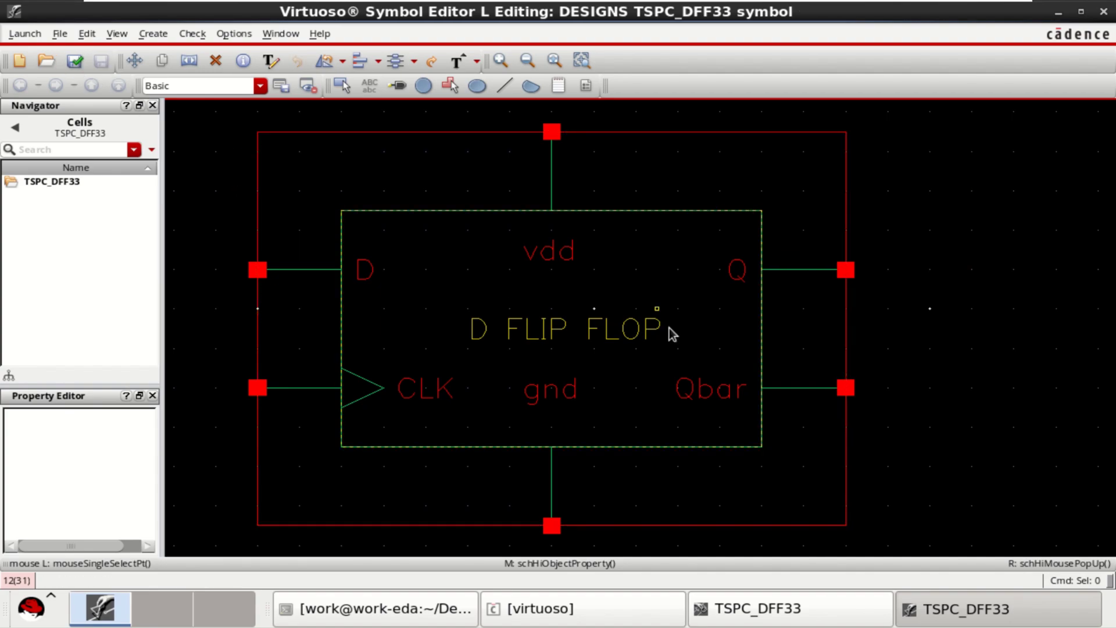
Close the Symbol Editor and begin a new DESIGNS schematic cell named TSPC_DFF33_TEST
left_click(1104, 12)
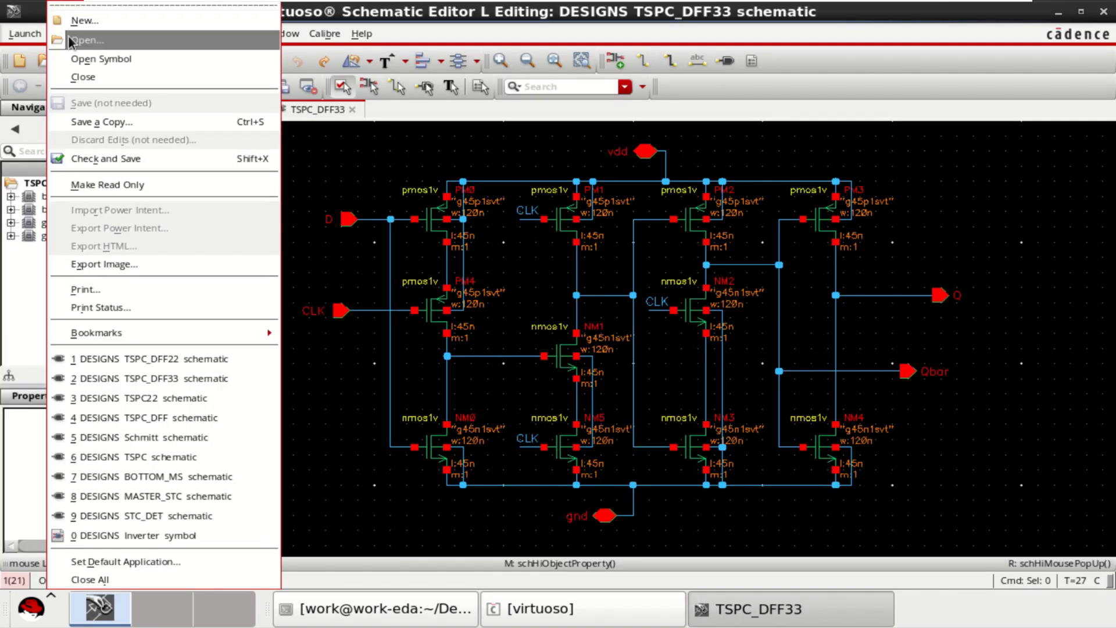
left_click(75, 20)
left_click(536, 109)
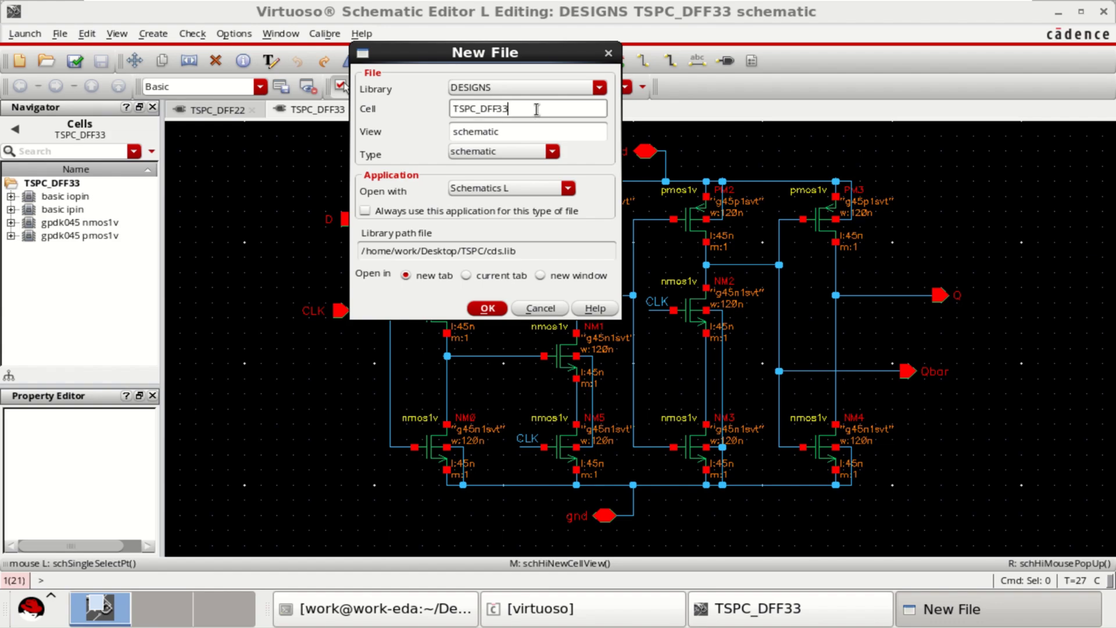
left_click_drag(523, 55, 625, 98)
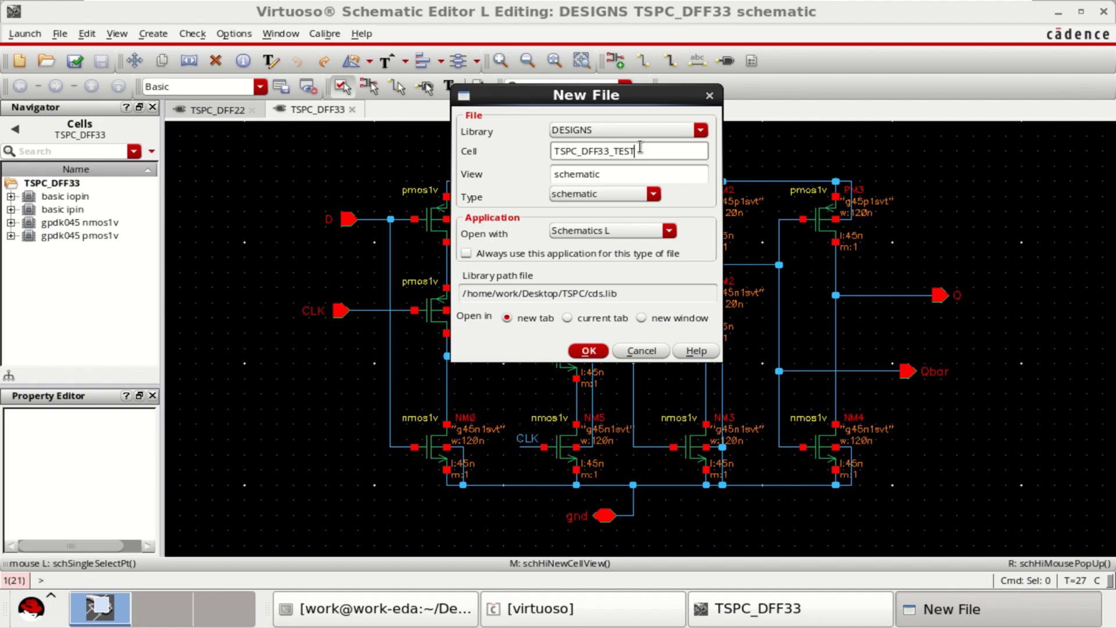
Create the TSPC_DFF33_TEST schematic and choose the DESIGNS library's TSPC_DFF33 cell as an instance
left_click(588, 351)
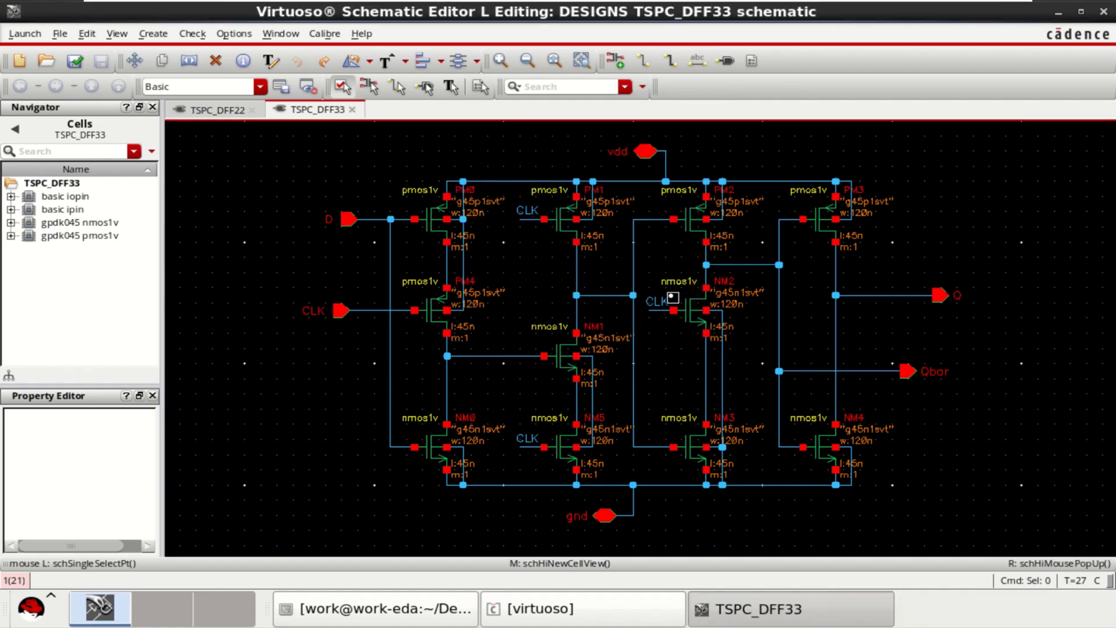
left_click(615, 61)
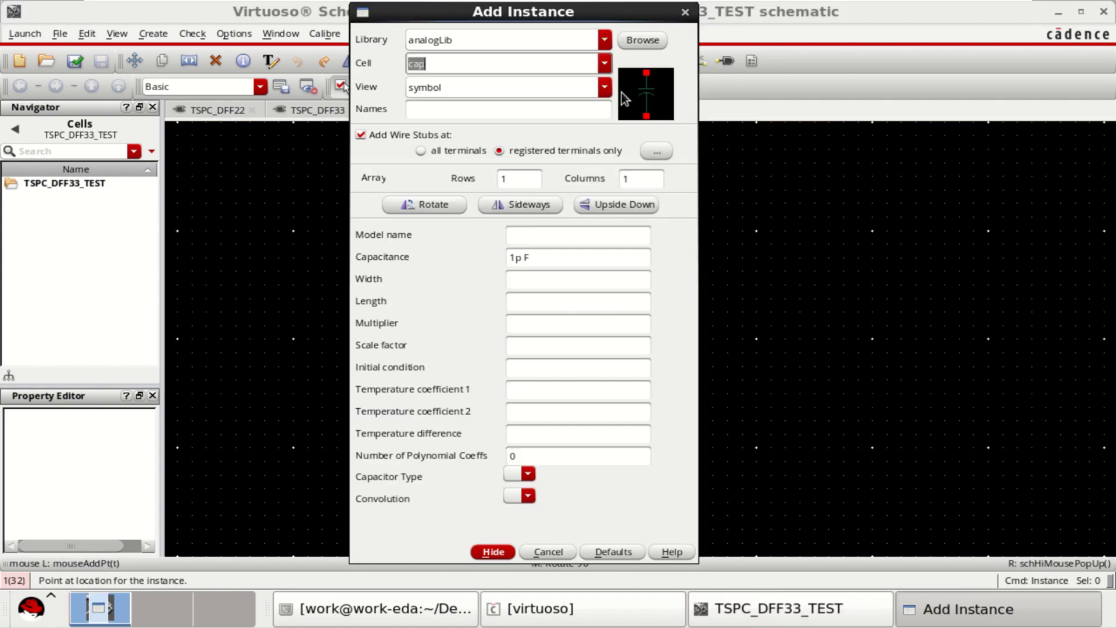
left_click(608, 37)
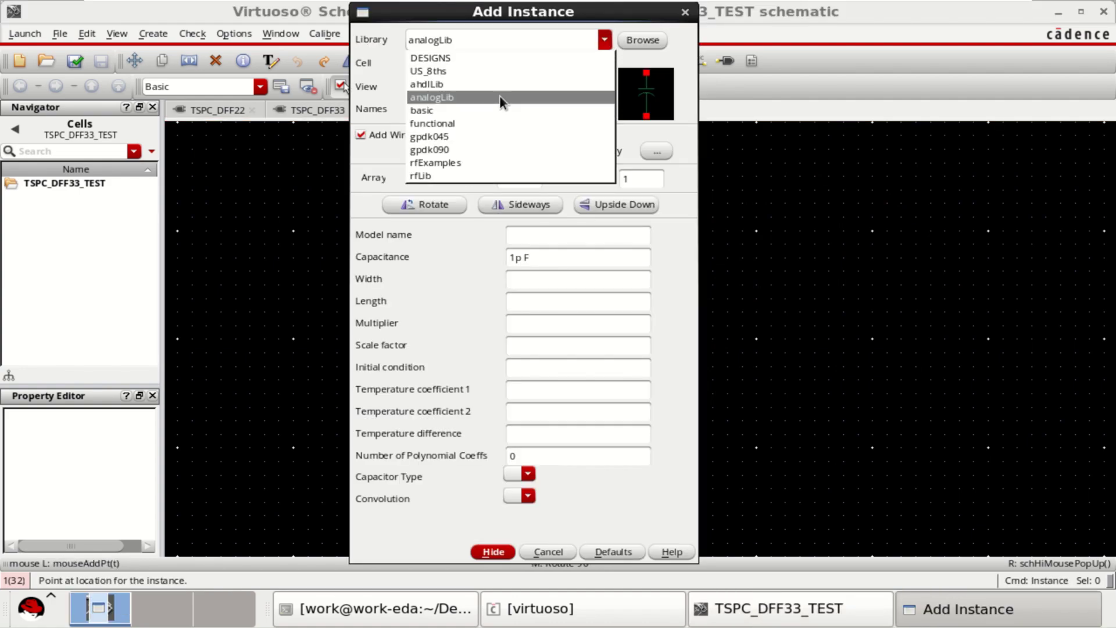
left_click(482, 49)
left_click(605, 63)
left_click(605, 64)
left_click(604, 40)
left_click(490, 58)
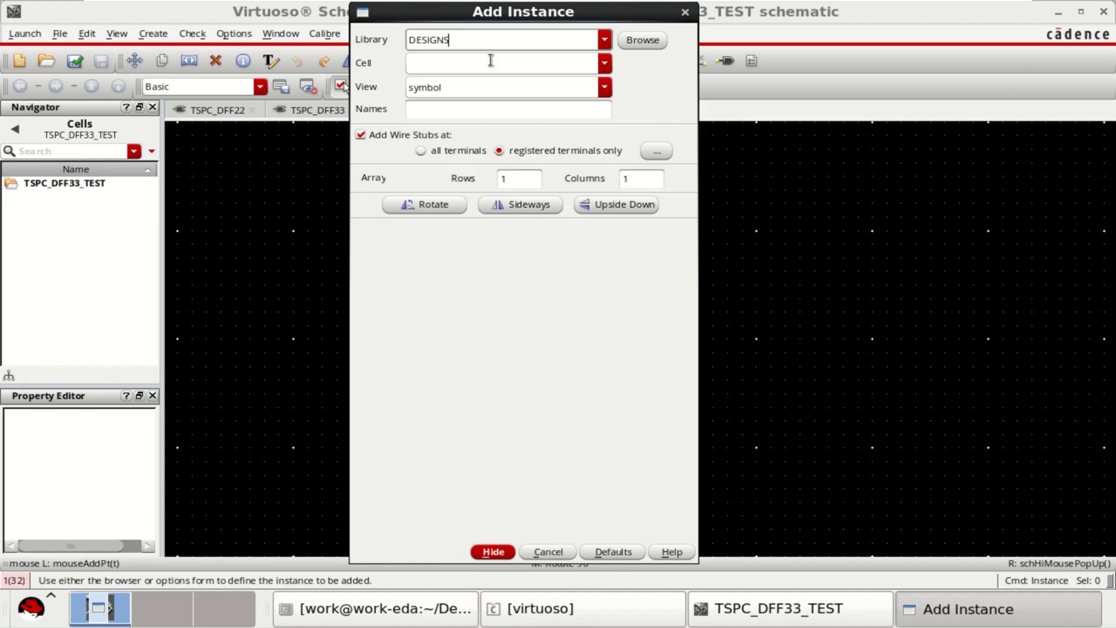
left_click(608, 64)
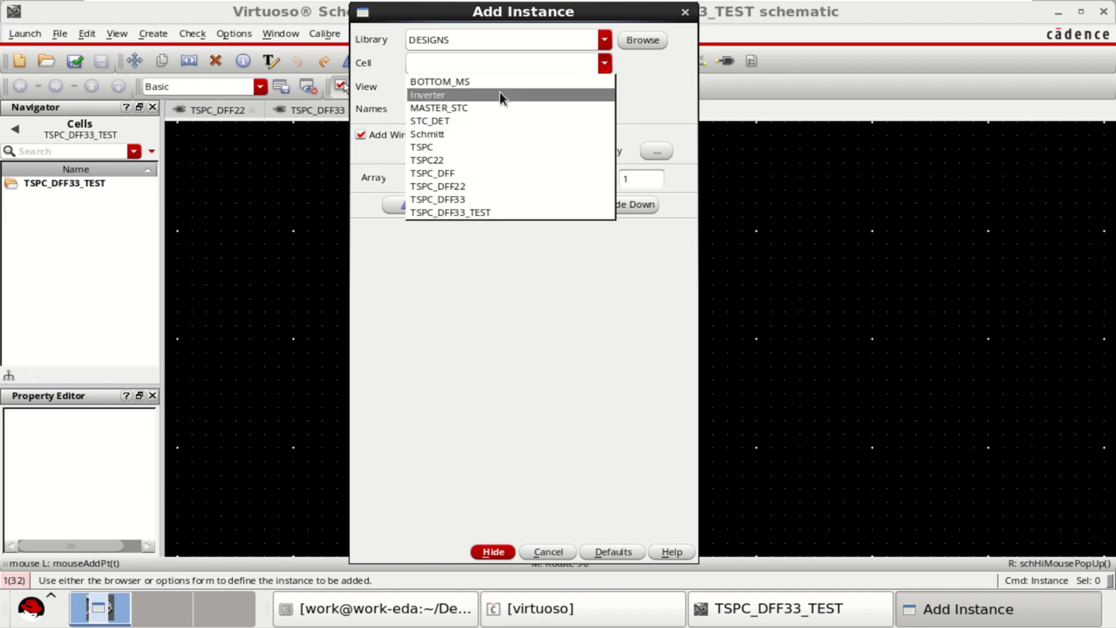
left_click(472, 199)
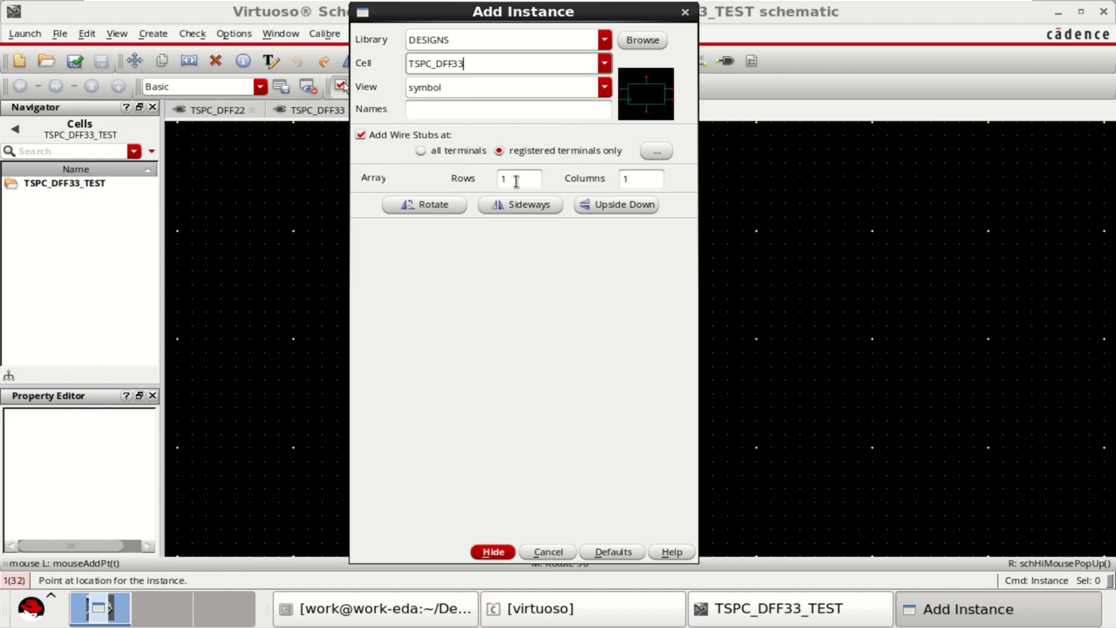
Place one TSPC_DFF33 instance at the canvas centre and frame it toward the left
left_click(498, 553)
left_click(469, 300)
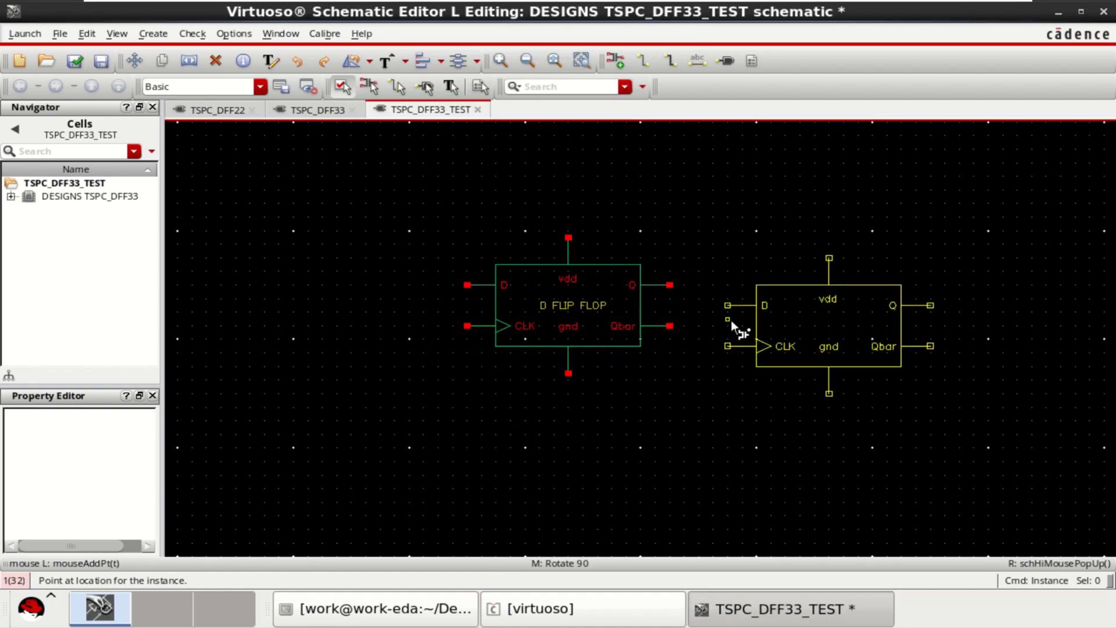
key("Escape")
key("f")
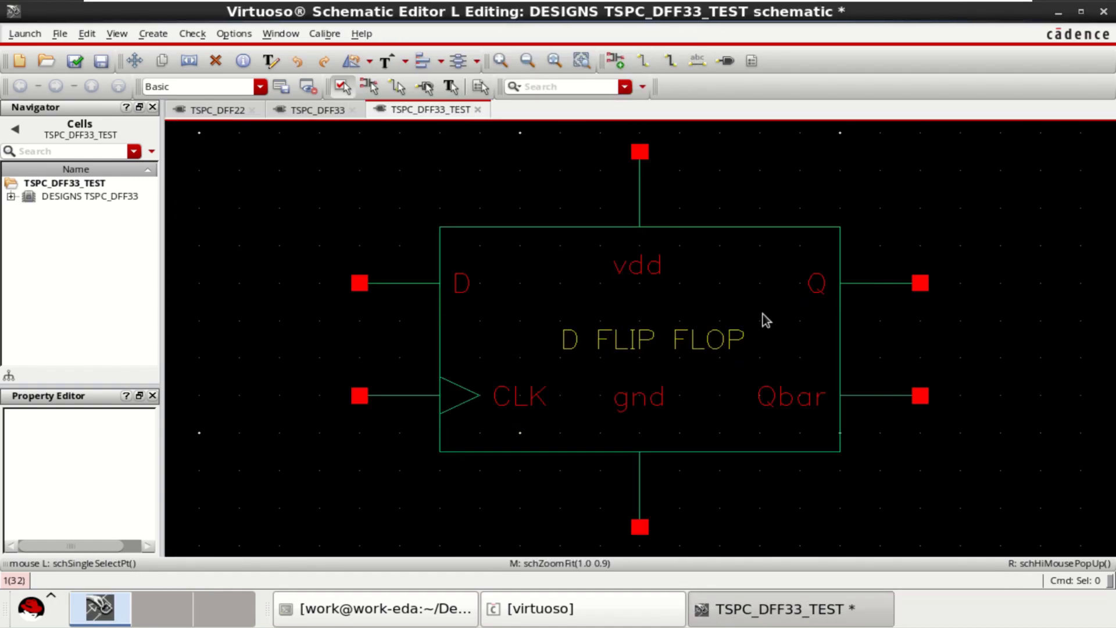
scroll(803, 323, "down", 2, "ctrl")
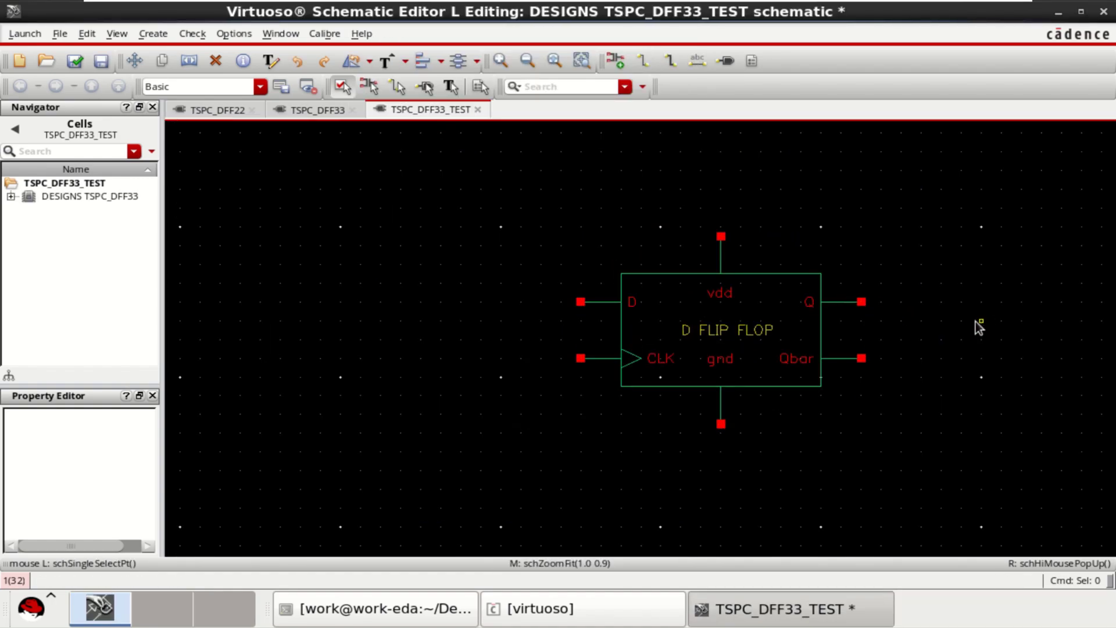
key("Right")
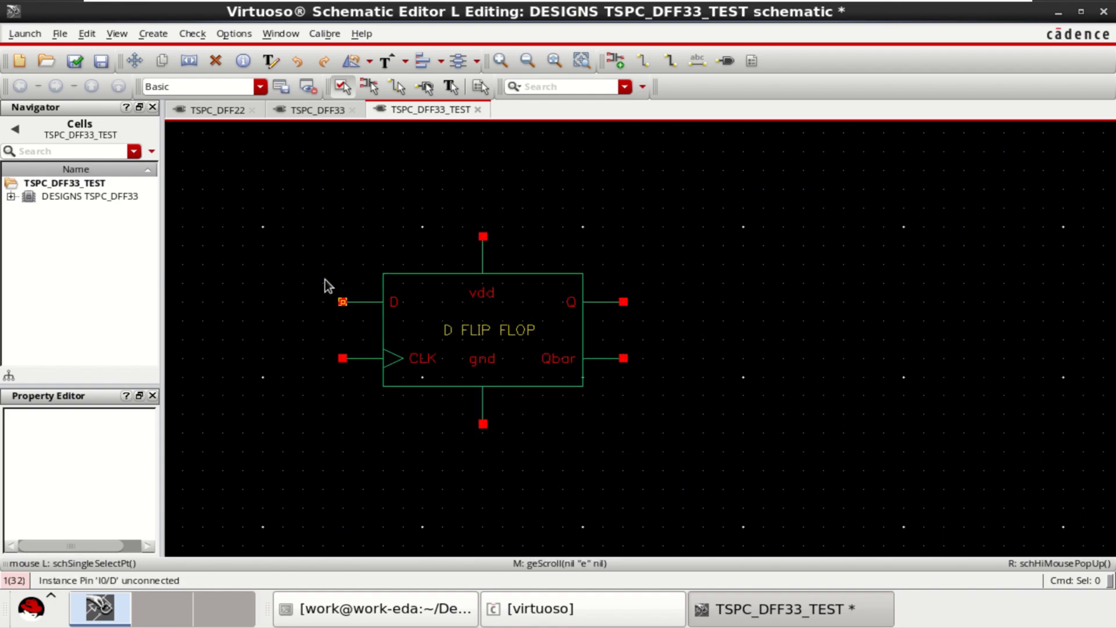
Copy V4 and V3 from TSPC_DFF22 into the test schematic, then undo that placement
left_click(229, 113)
left_click_drag(254, 309, 413, 477)
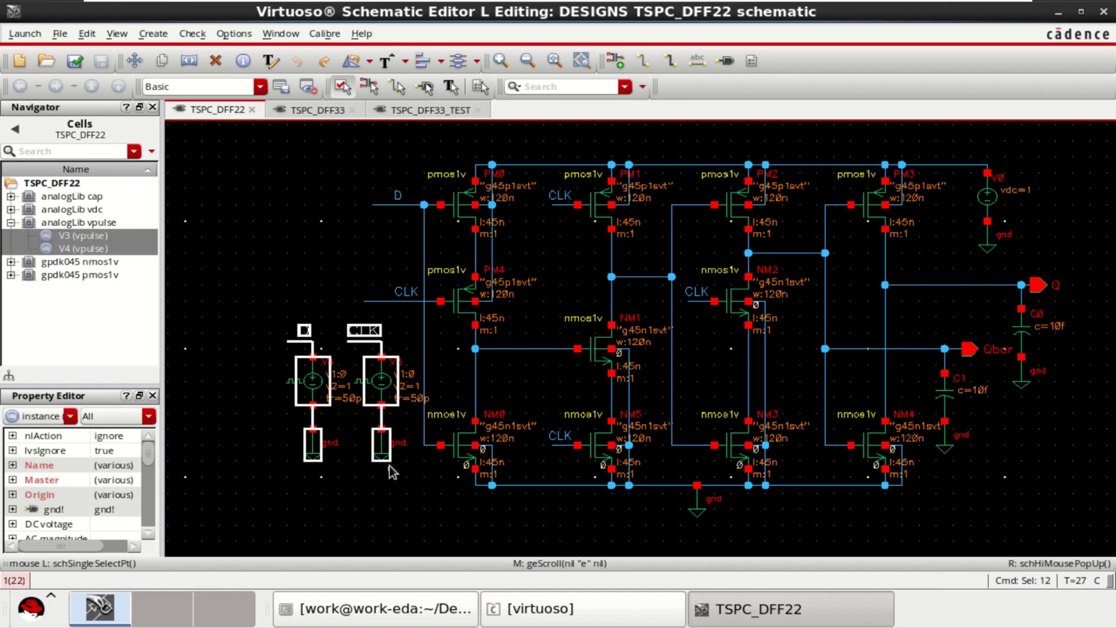
key("c")
left_click(380, 407)
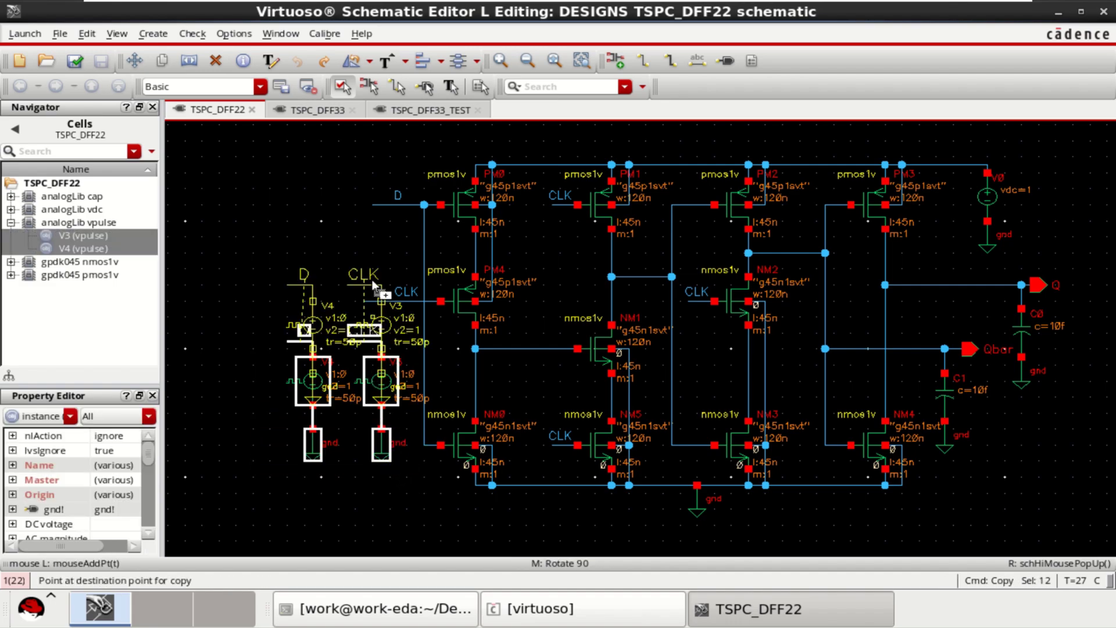
left_click(430, 112)
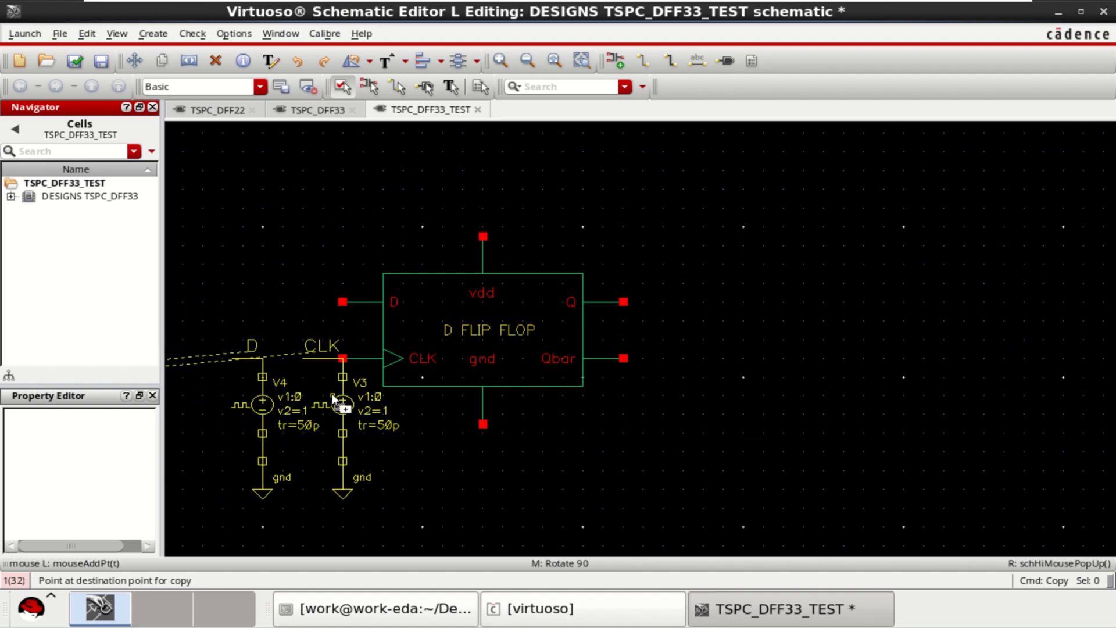
left_click(331, 393)
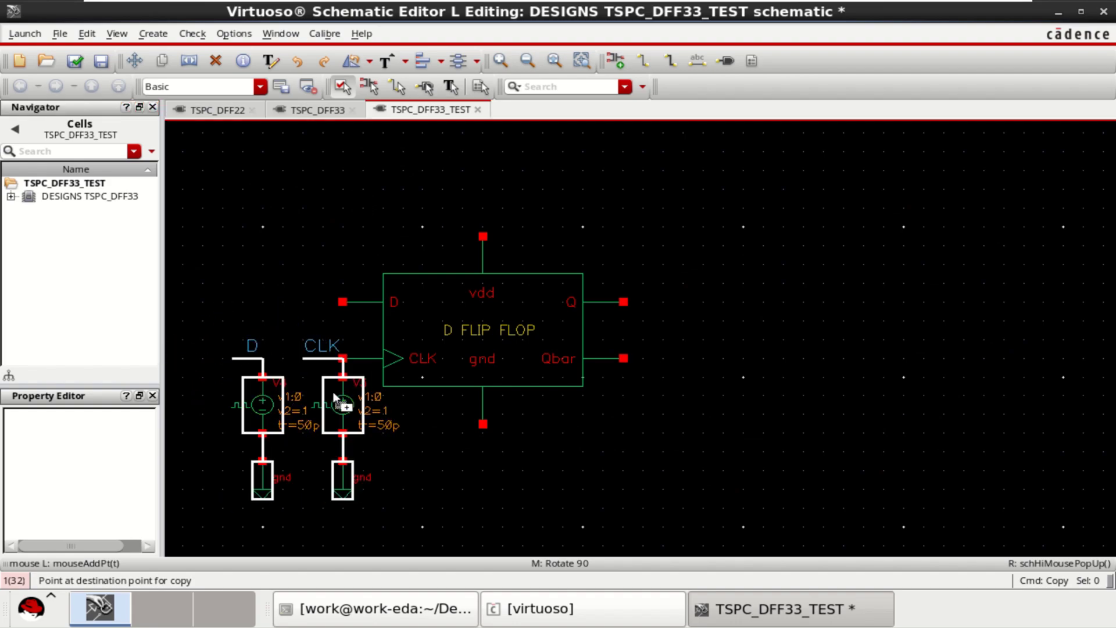
left_click(572, 500)
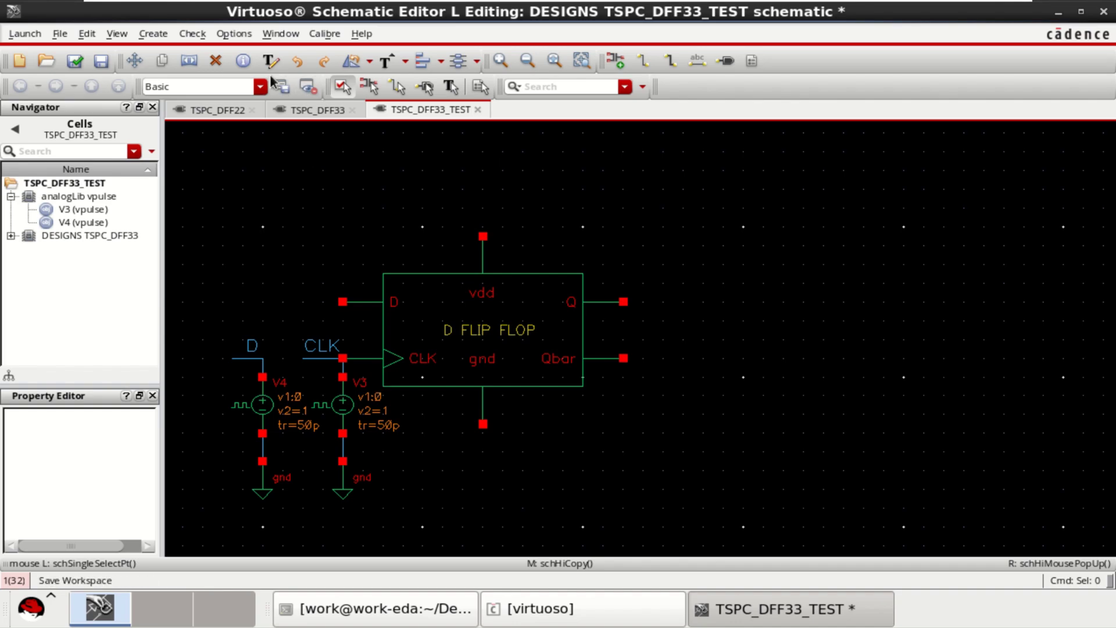
left_click(296, 62)
Copy V3 and V4 with their grounds from TSPC_DFF22 and place them left of the flip-flop
left_click(219, 111)
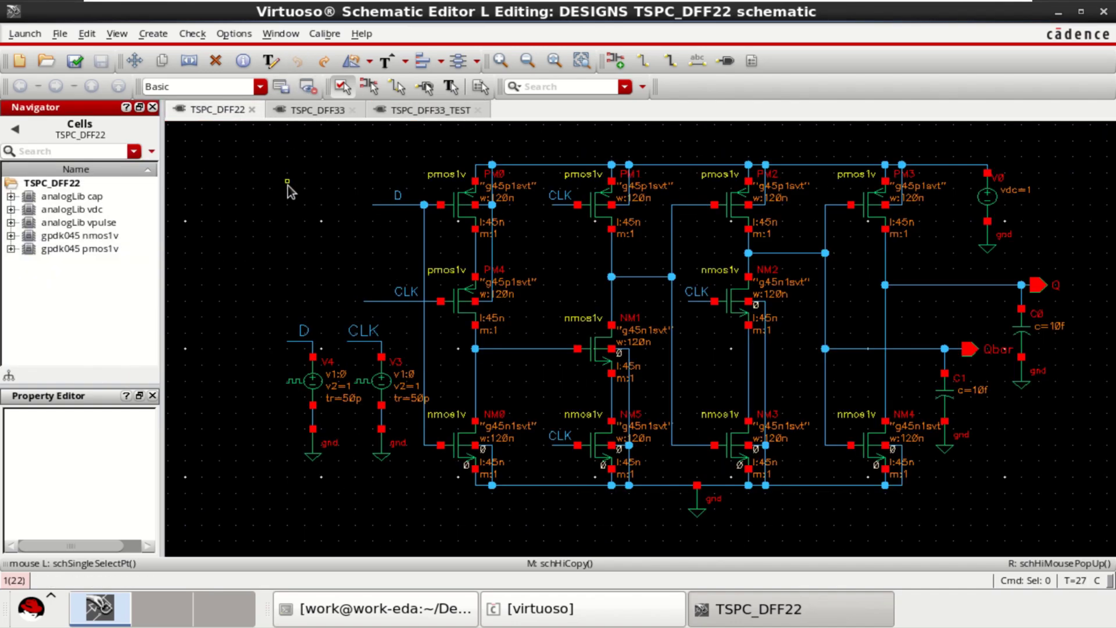
left_click_drag(246, 302, 403, 477)
key("c")
left_click(375, 393)
left_click(415, 110)
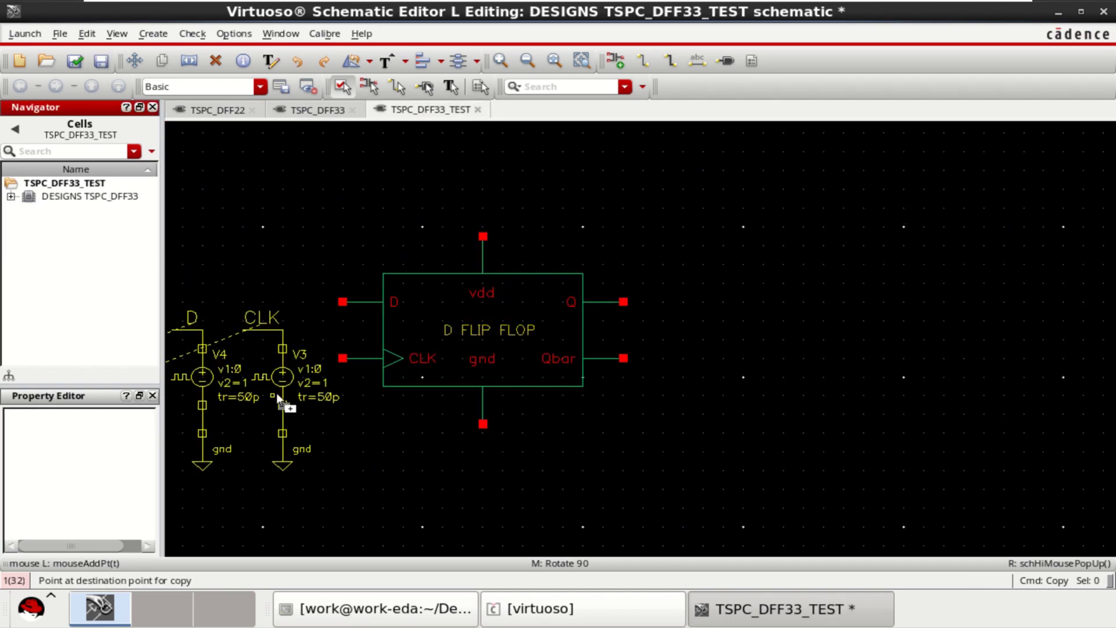
key("Left")
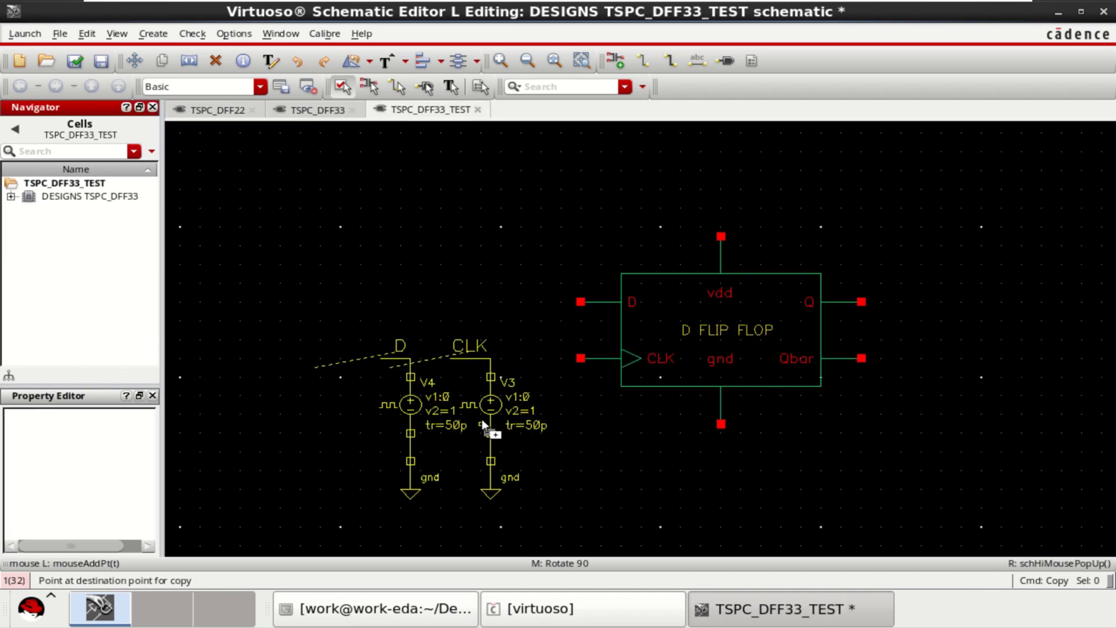
left_click(481, 421)
left_click(372, 418)
Stretch V4 and its wires upward beside the D net
left_click_drag(340, 303, 438, 528)
key("s")
left_click(413, 404)
left_click(413, 339)
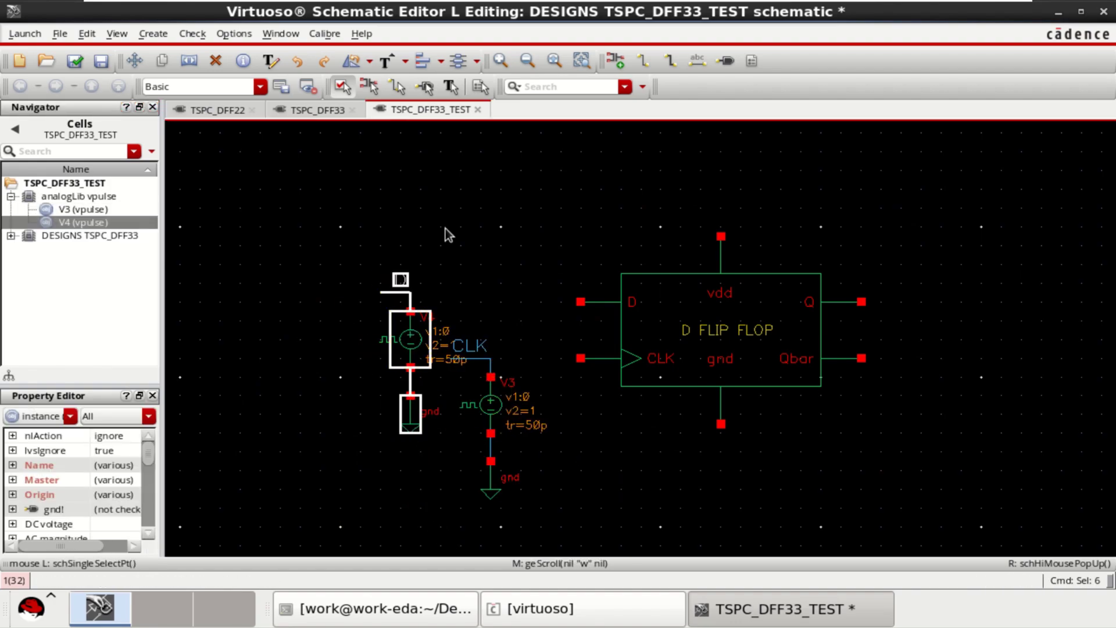
left_click(452, 227)
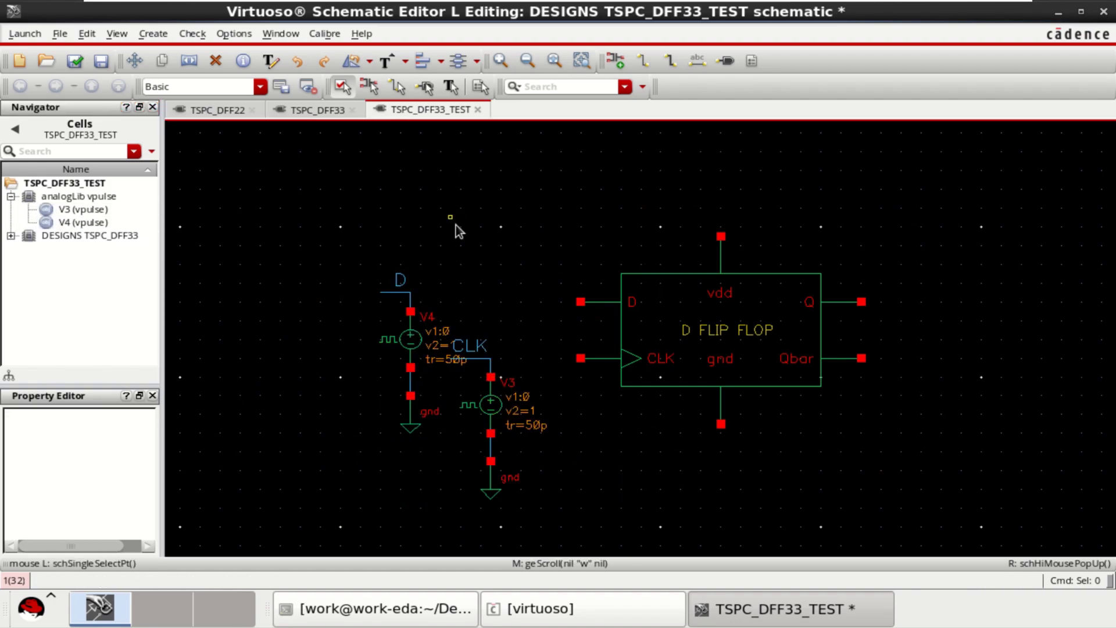
Wire the flip-flop's CLK input to the CLK source net and its D input to V4's top node
left_click(640, 59)
left_click(580, 302)
double_click(530, 302)
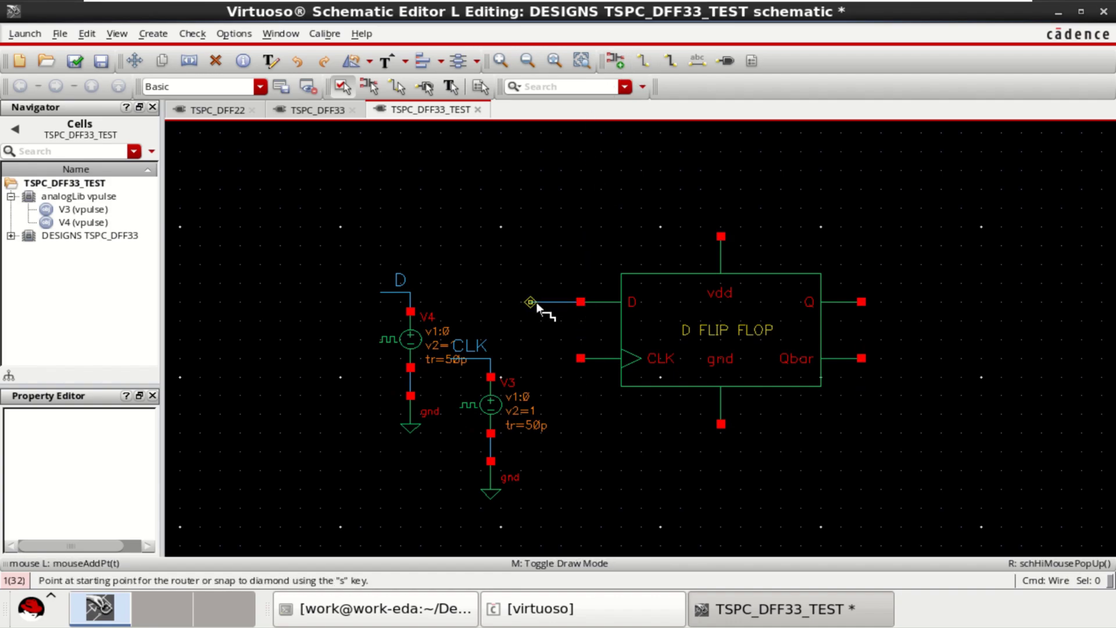
left_click(580, 358)
double_click(490, 358)
key("Escape")
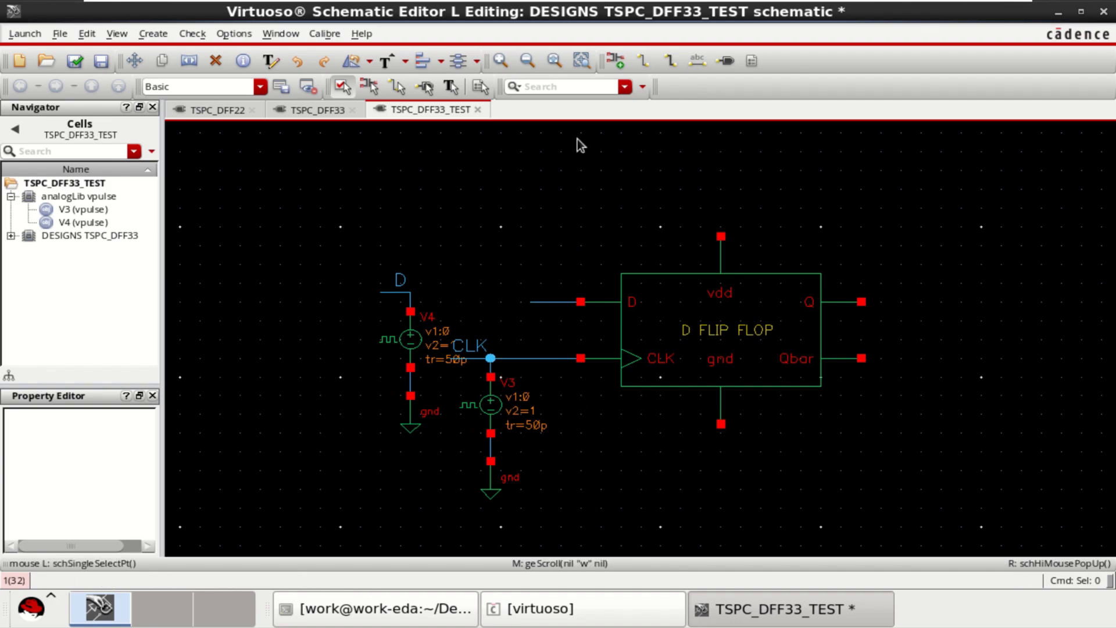
left_click(643, 60)
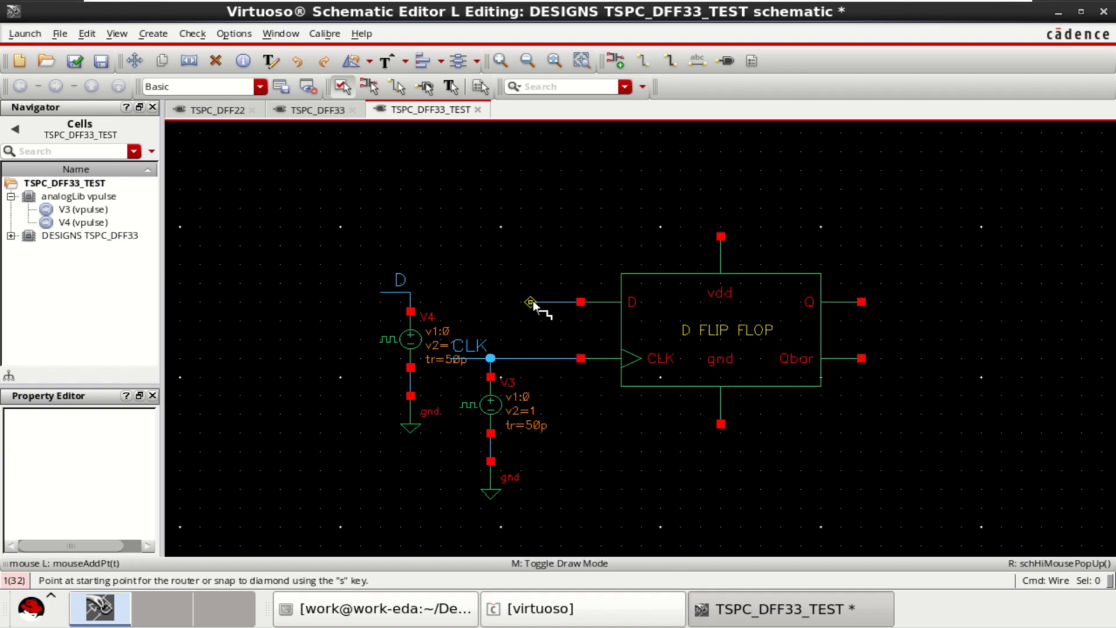
left_click(530, 302)
left_click(410, 302)
key("Escape")
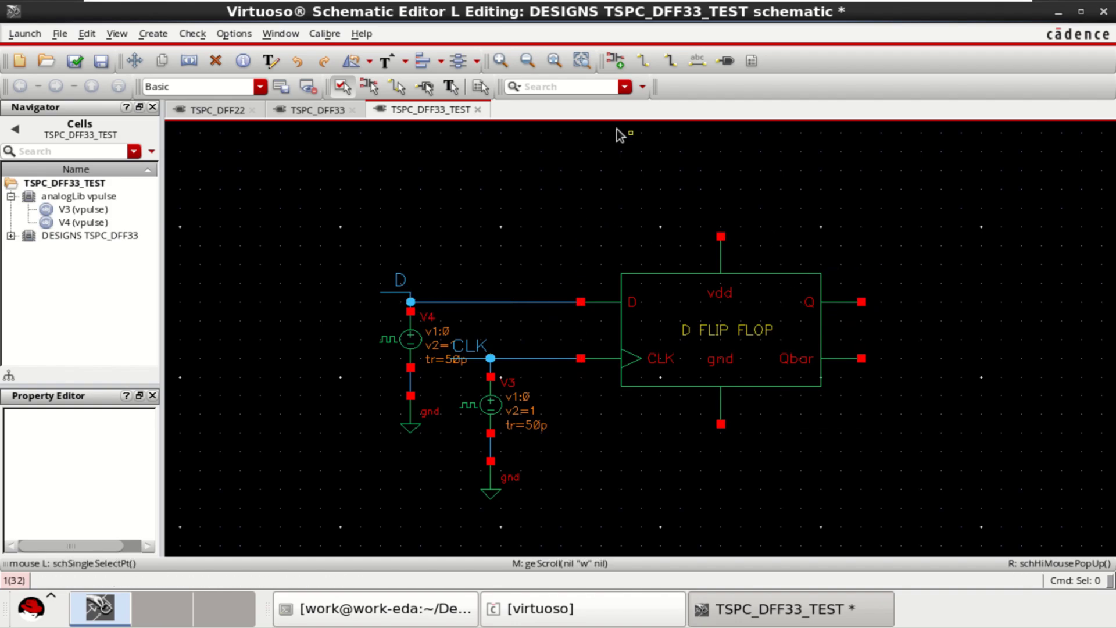
In the TSPC_DFF22 schematic, select capacitor C0 together with its ground symbol
left_click(215, 110)
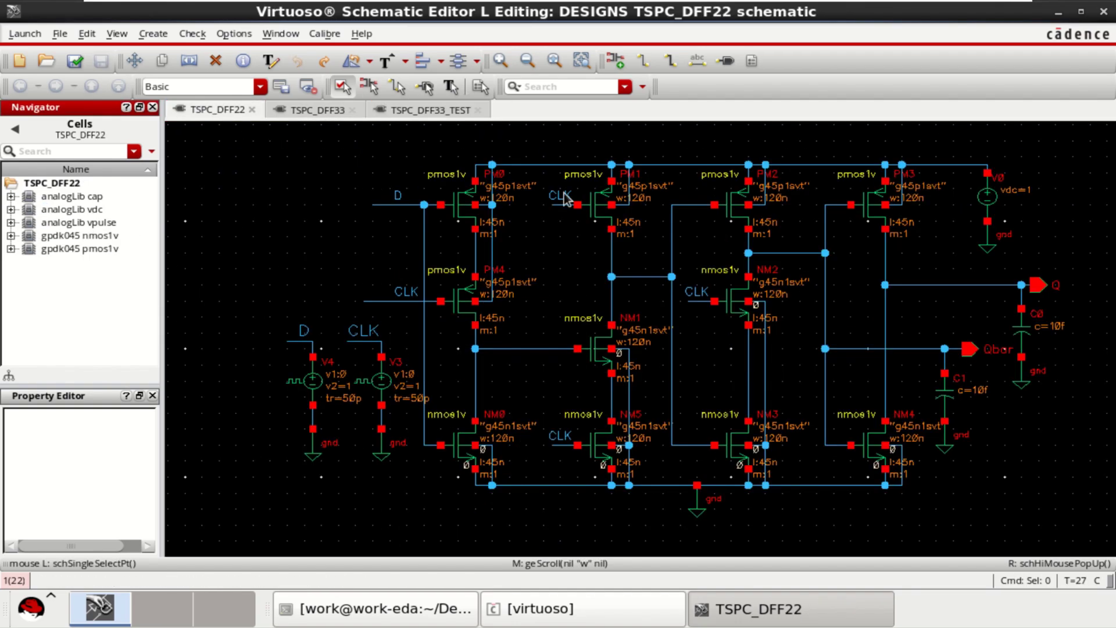
left_click(1021, 328)
left_click(1039, 413)
left_click_drag(1081, 428, 1003, 298)
left_click(1091, 414)
Copy them into TSPC_DFF33_TEST as two 10f capacitors, C0 and C1, right of the flip-flop
key("c")
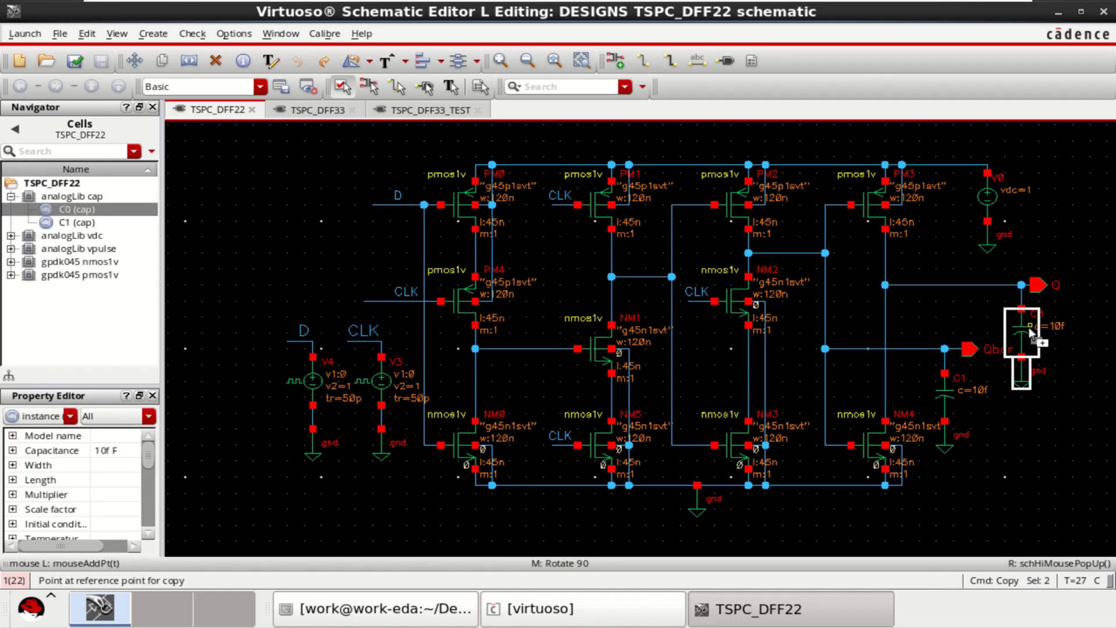
left_click(1032, 328)
left_click(433, 116)
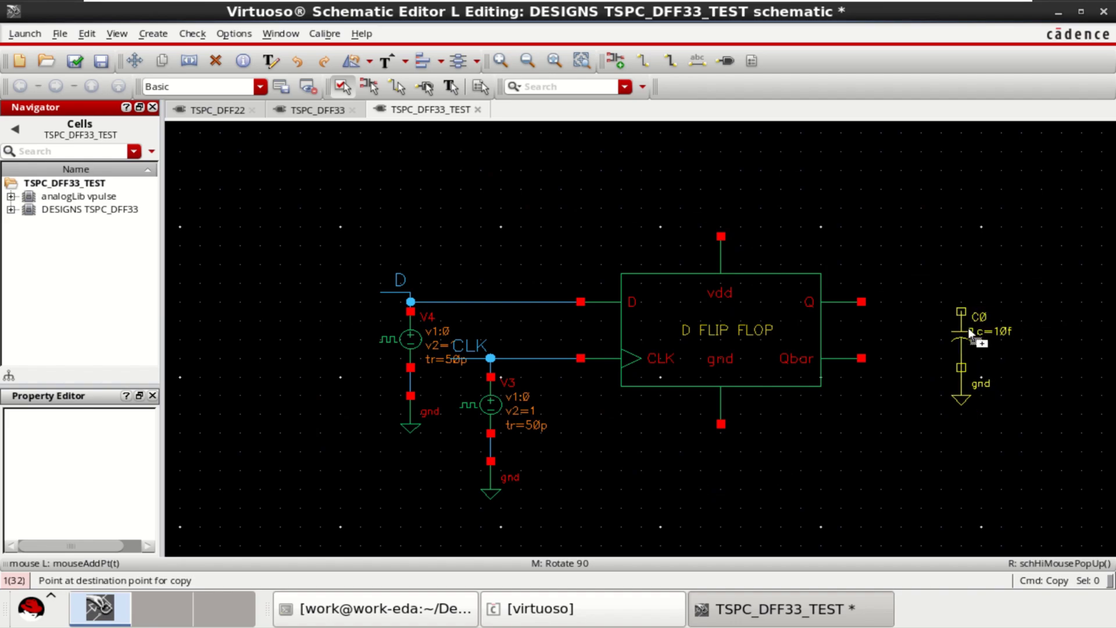
left_click(967, 318)
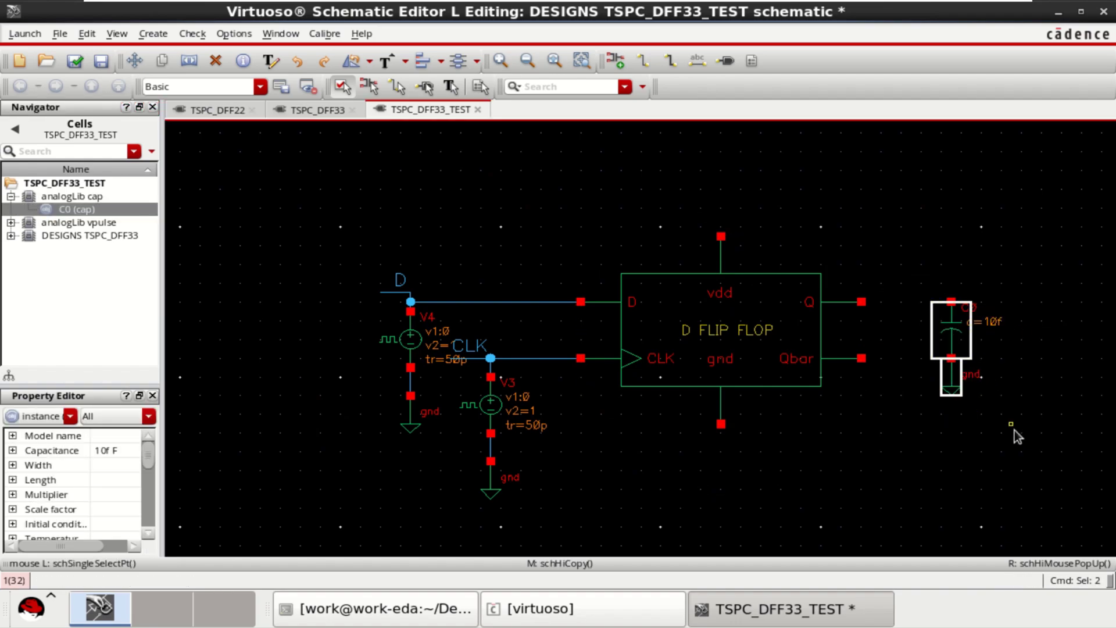
left_click(962, 343)
left_click(916, 421)
key("Escape")
left_click(1094, 448)
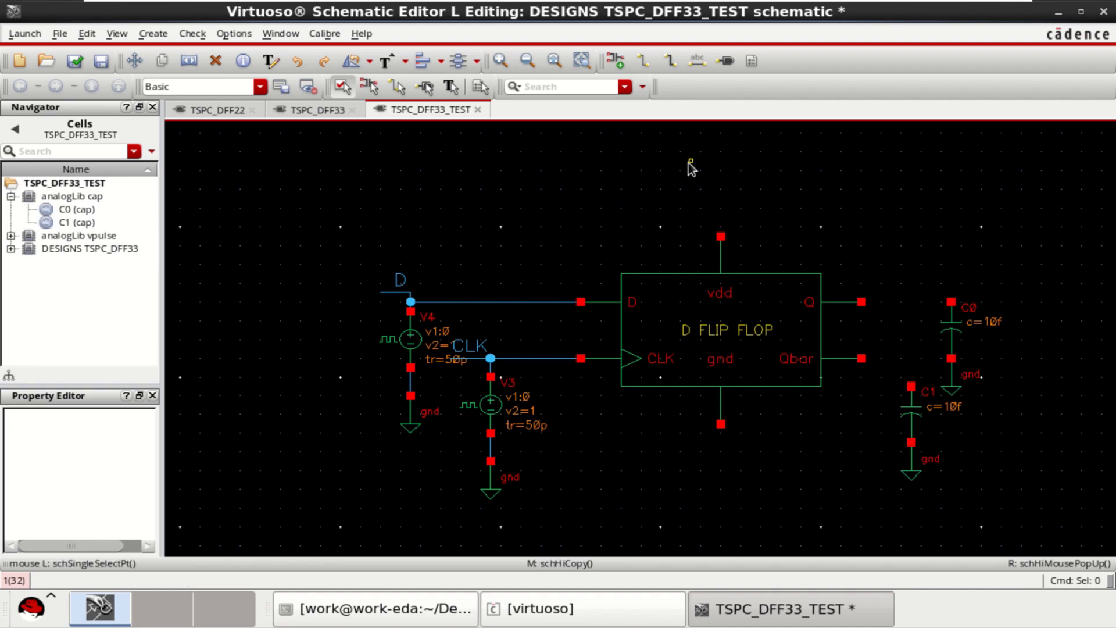
Wire the Q output to C0's top terminal and the Qbar output to C1's top terminal
key("w")
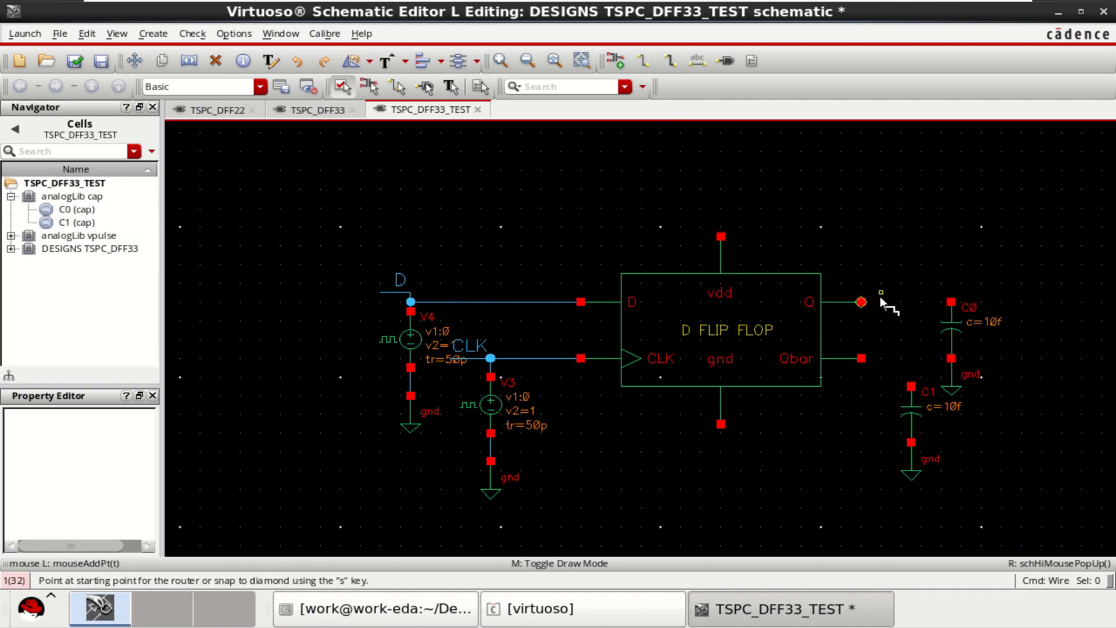
left_click(861, 301)
left_click(952, 301)
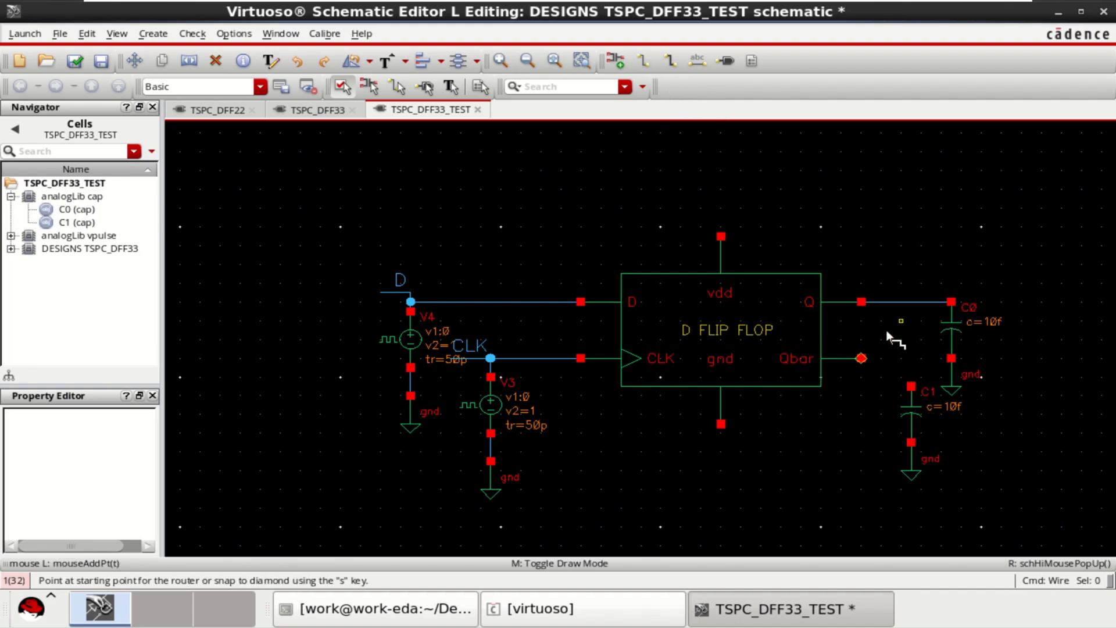
left_click(861, 358)
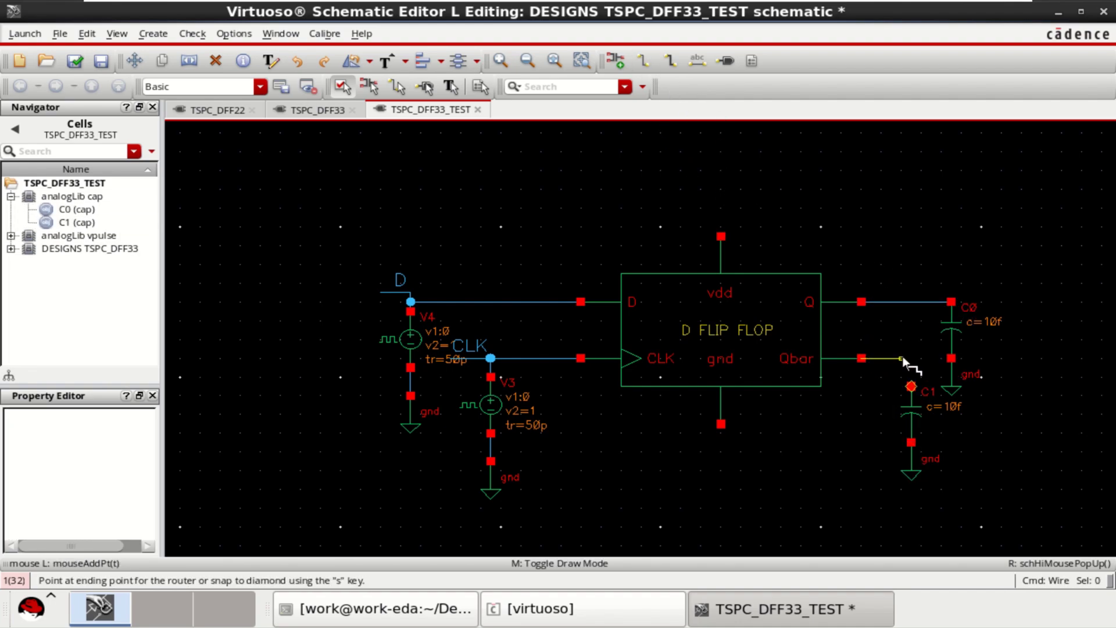
left_click(910, 386)
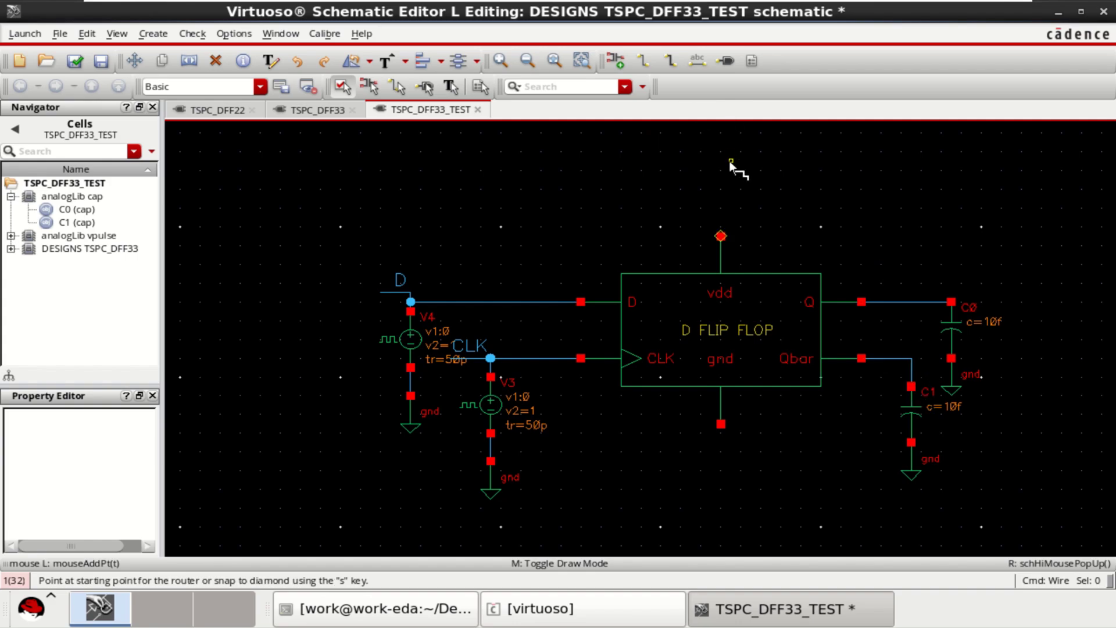
left_click(671, 61)
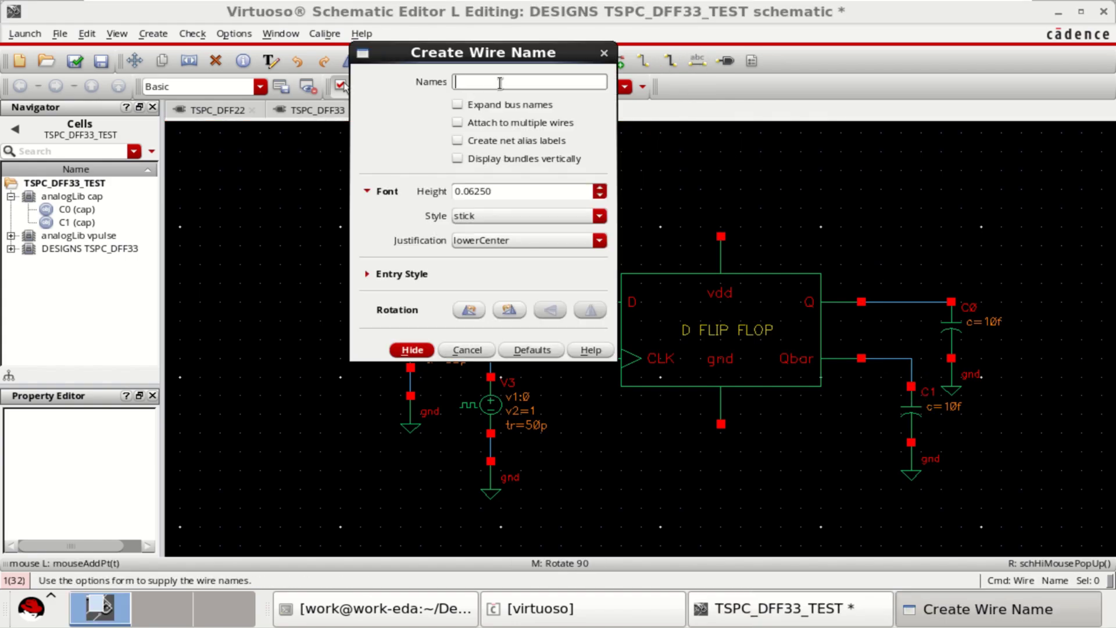
Attach net labels Q and Qbar to the flip-flop's two output wires
type("Q Qbar")
left_click(412, 349)
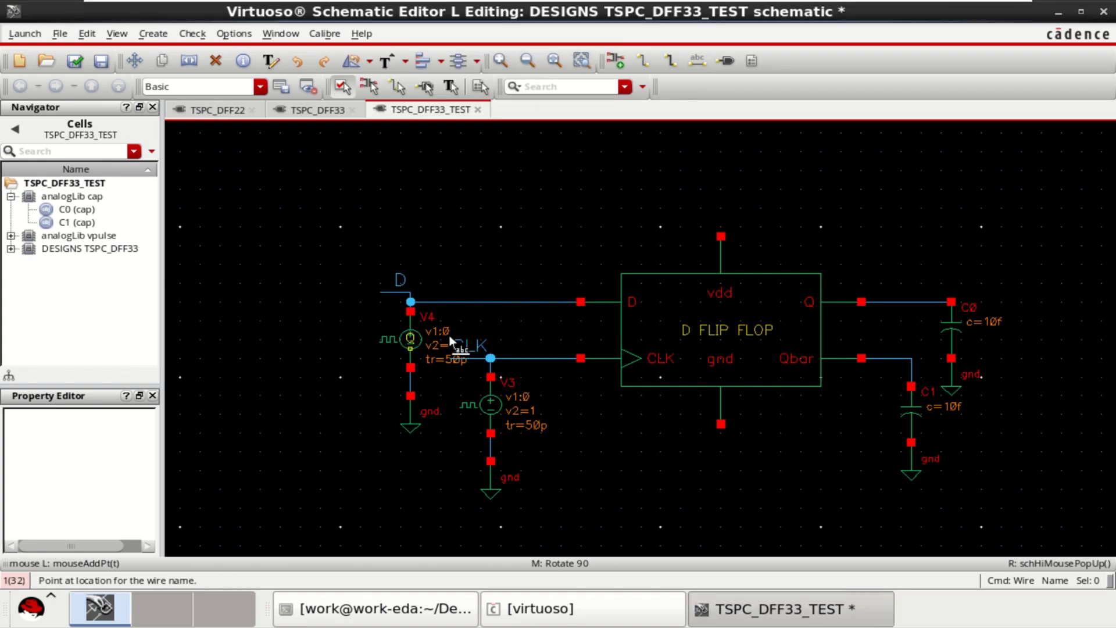
left_click(901, 306)
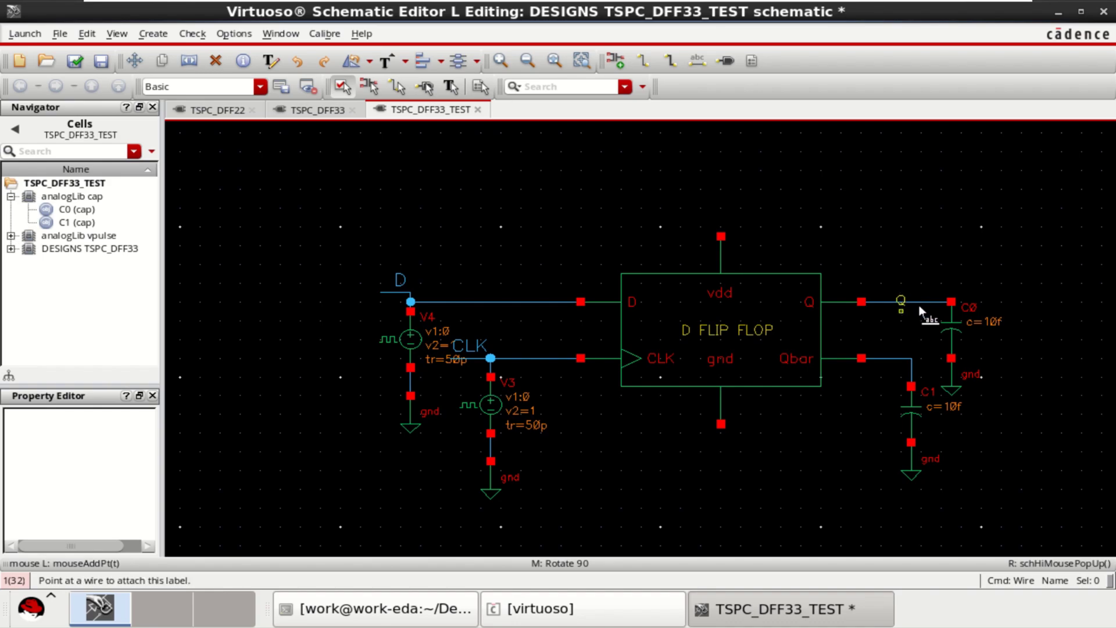
left_click(909, 360)
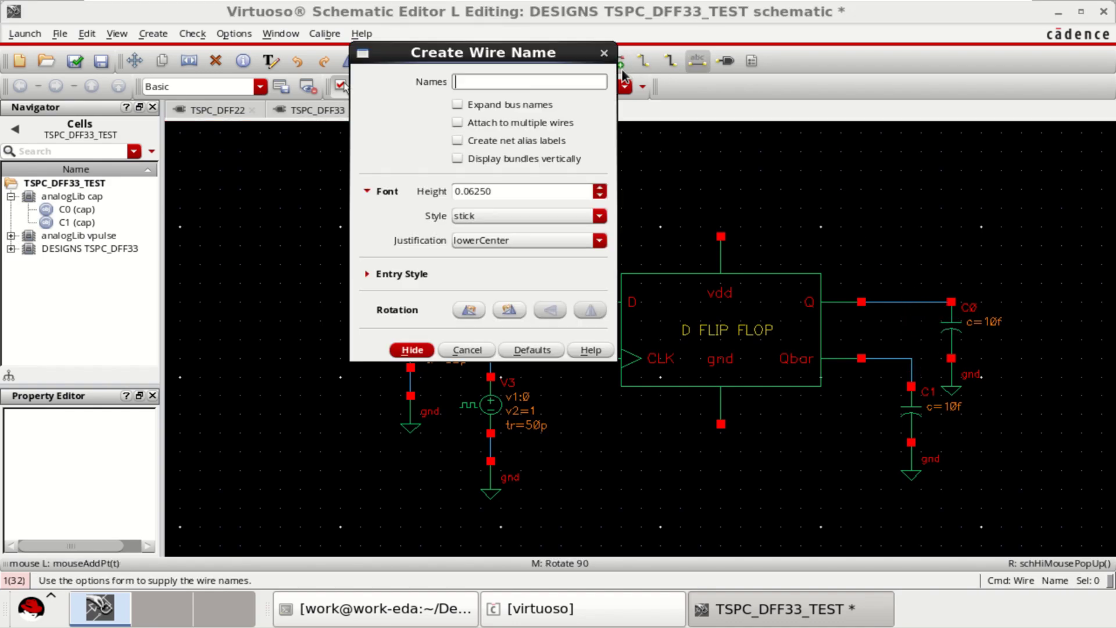
type("Q Qbar")
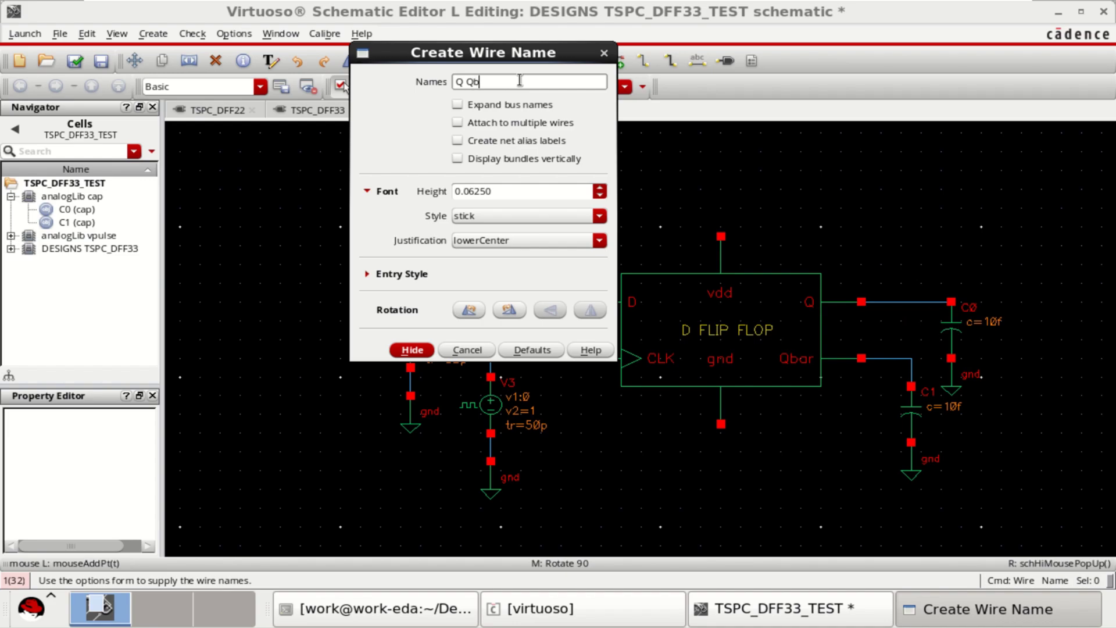
left_click(412, 350)
left_click(899, 303)
left_click(894, 358)
key("Escape")
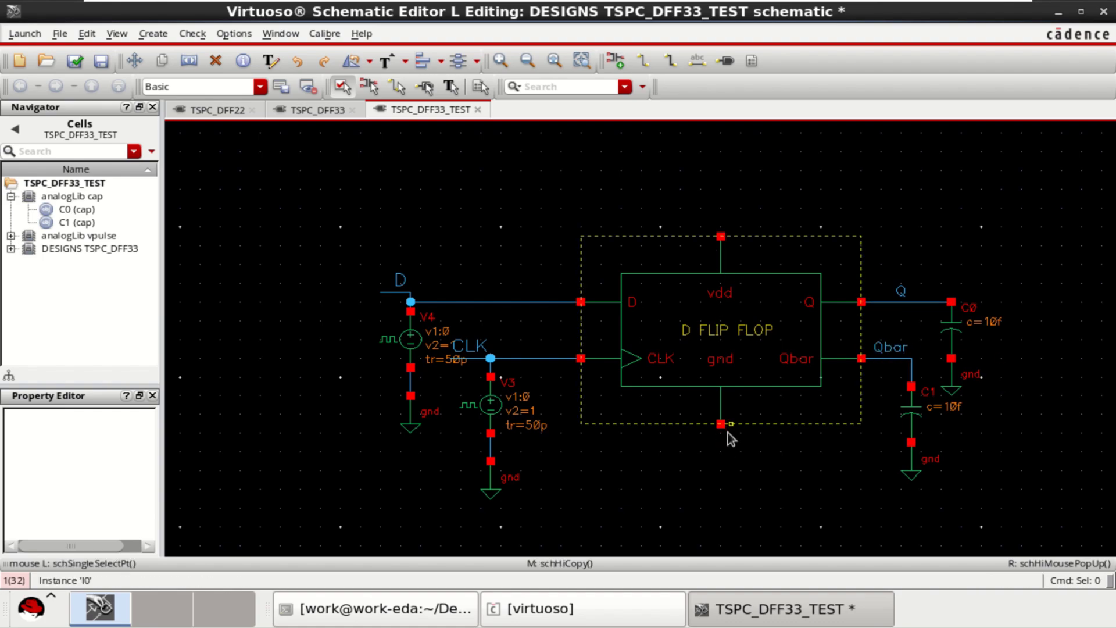
Copy a ground symbol under the flip-flop's gnd pin
left_click(910, 464)
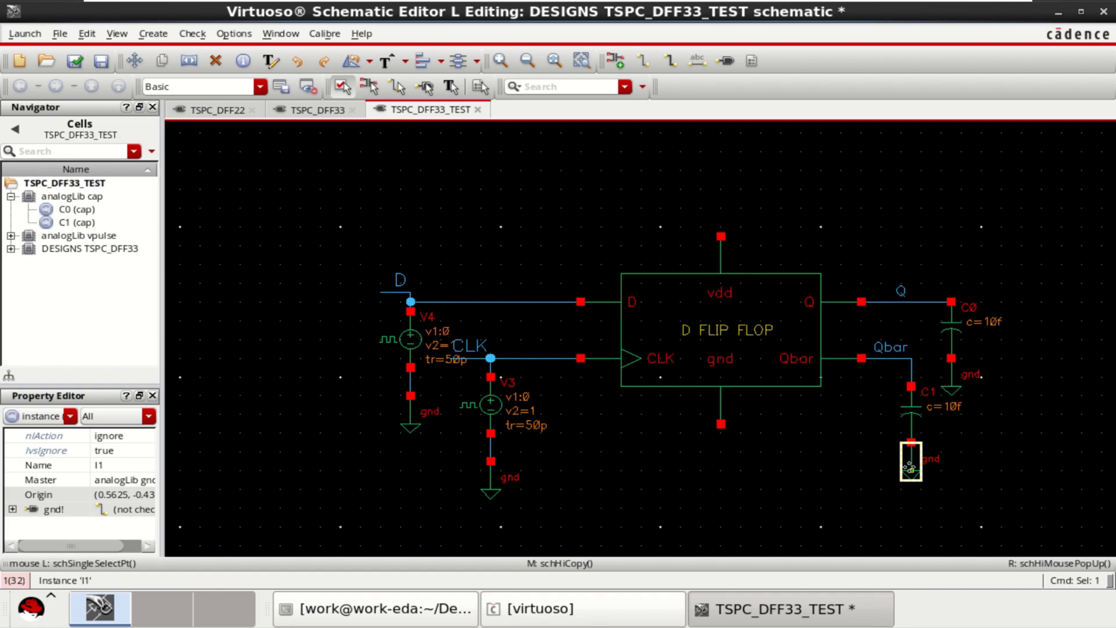
key("c")
left_click(908, 465)
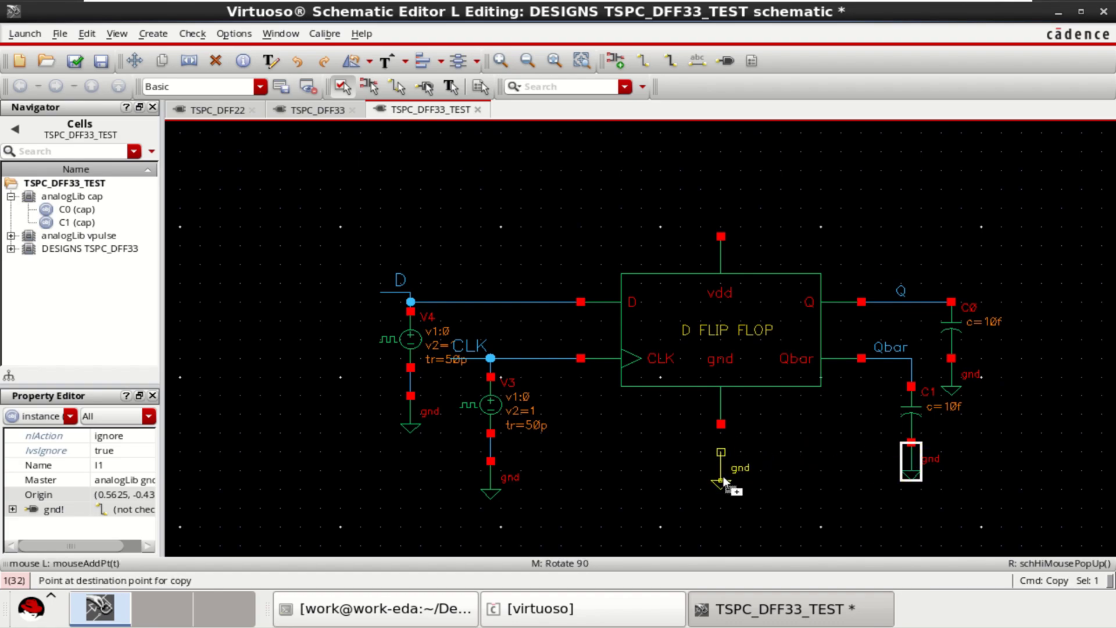
left_click(722, 475)
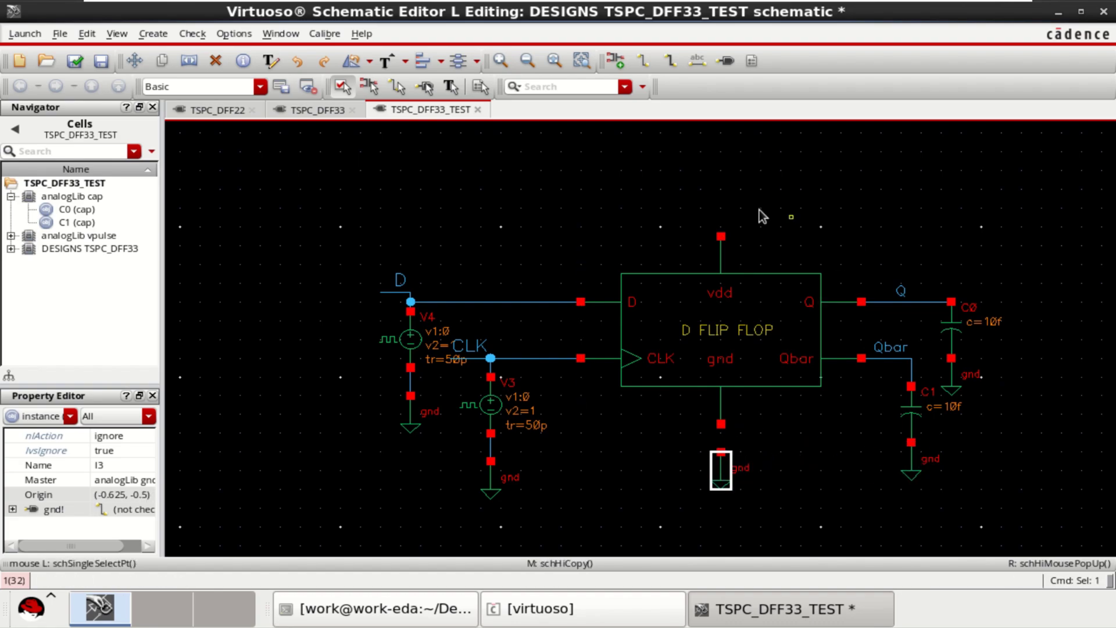
Copy the grounded vdc=1 source V0 from TSPC_DFF22 into the test schematic's upper right
left_click(224, 113)
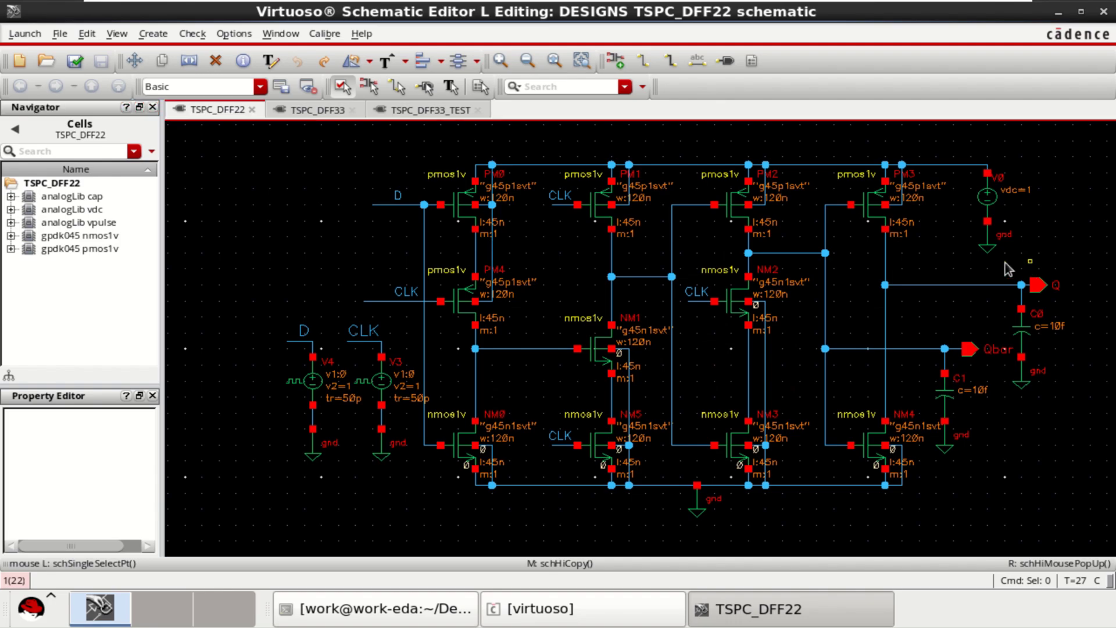
left_click_drag(1006, 263, 964, 164)
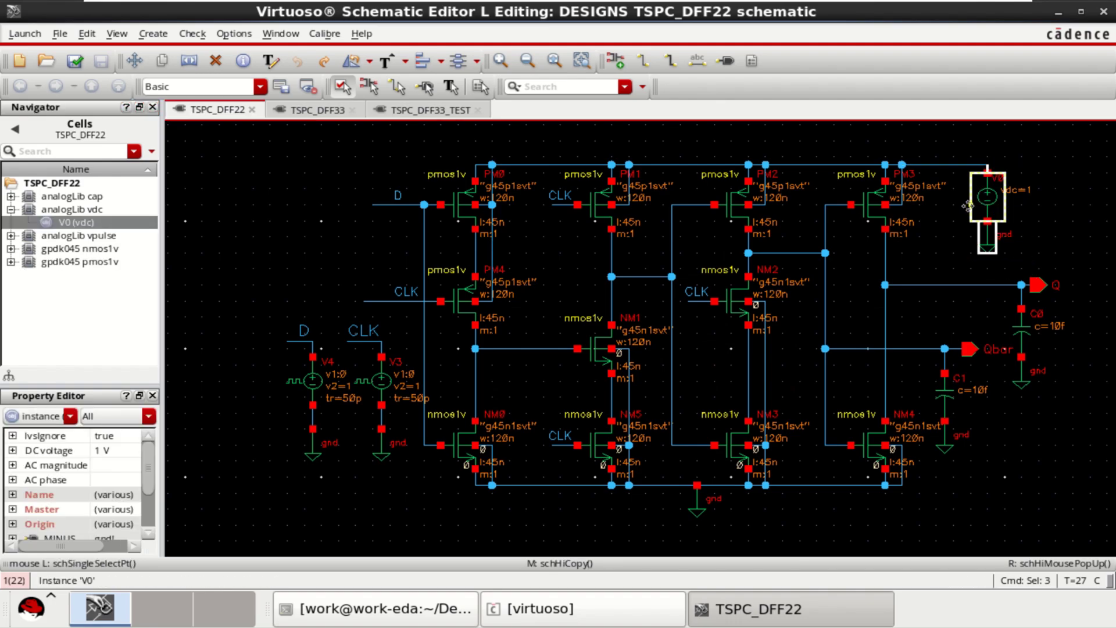
key("c")
left_click(982, 187)
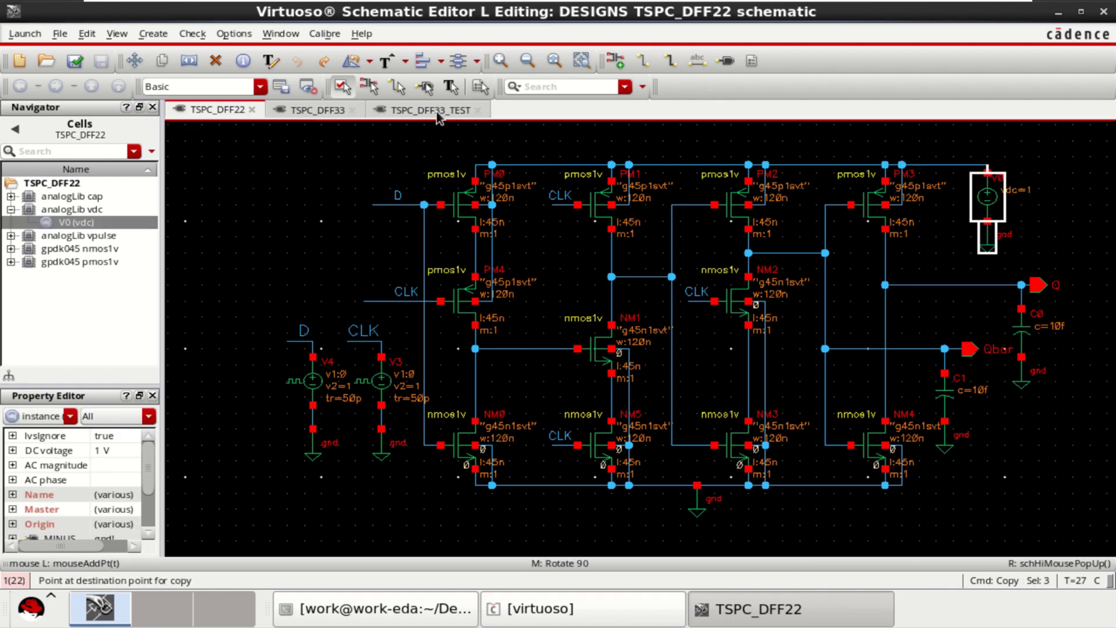
left_click(437, 111)
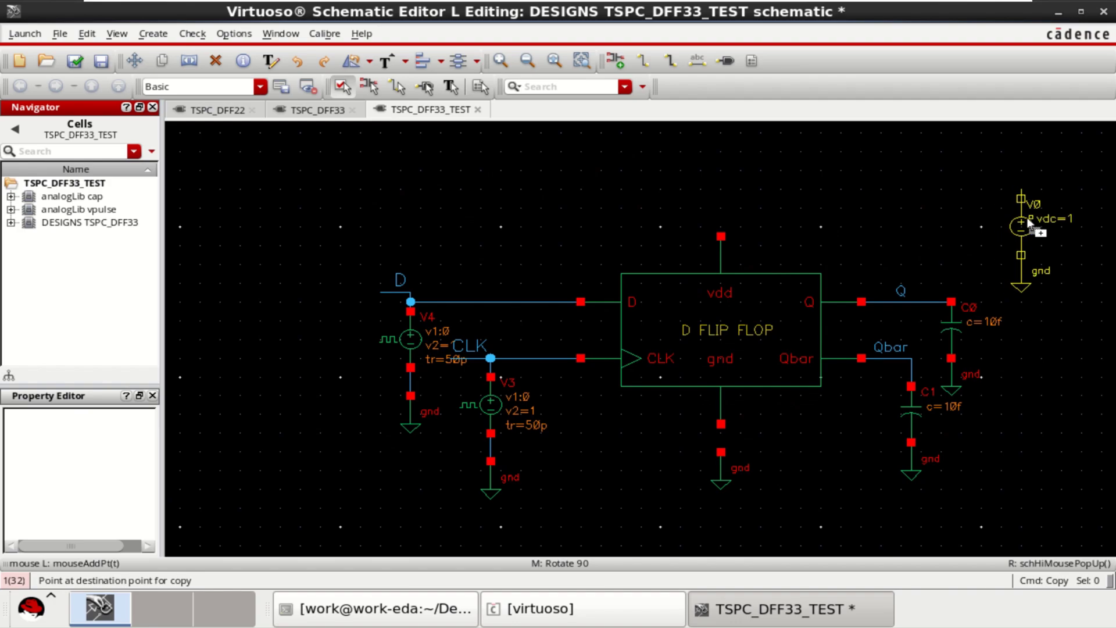
left_click(1027, 218)
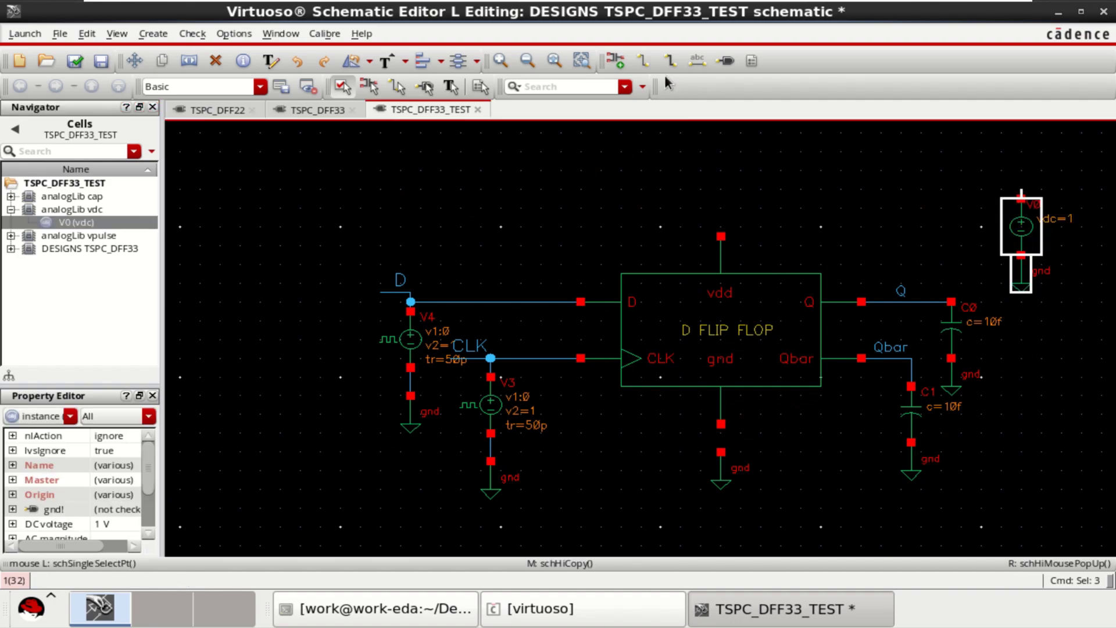
Wire V0's top terminal over the flip-flop down to its vdd pin
key("w")
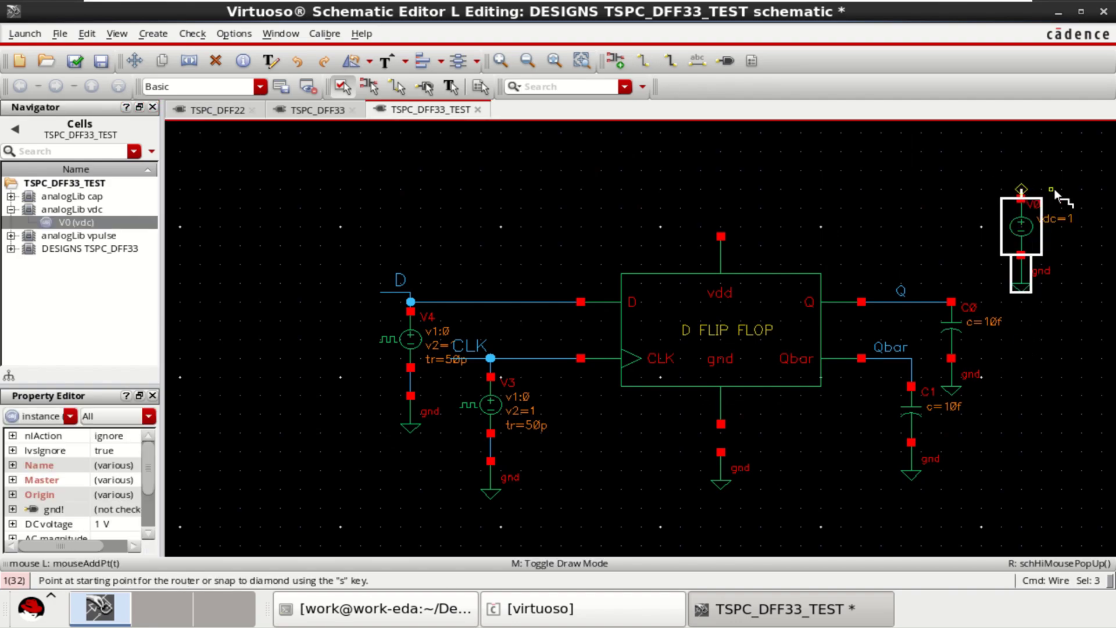
left_click(1023, 191)
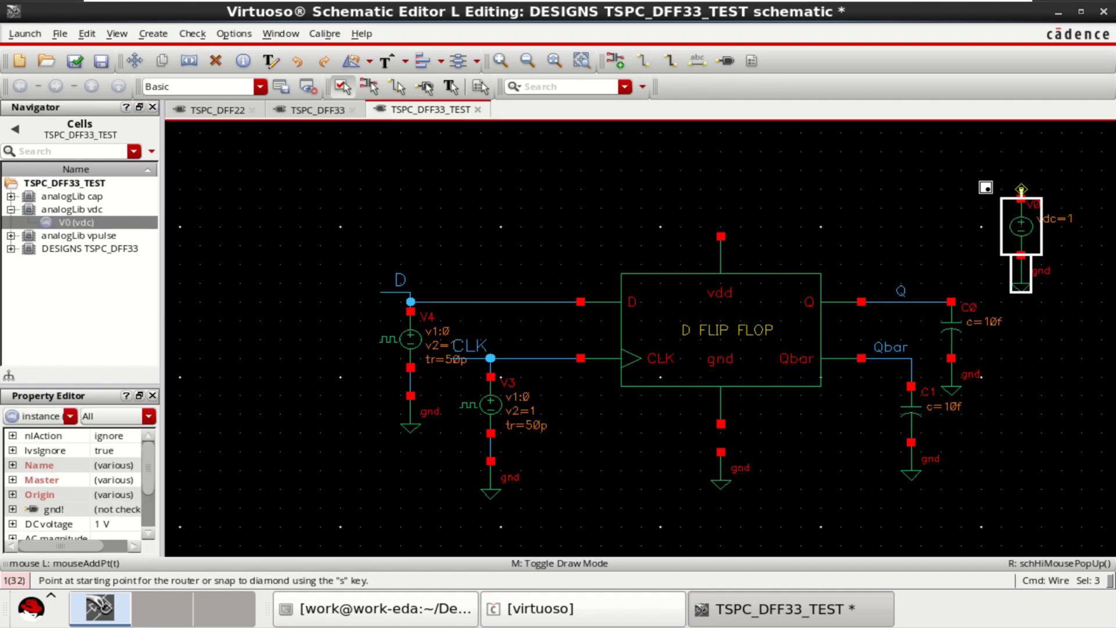
left_click(719, 181)
left_click(721, 236)
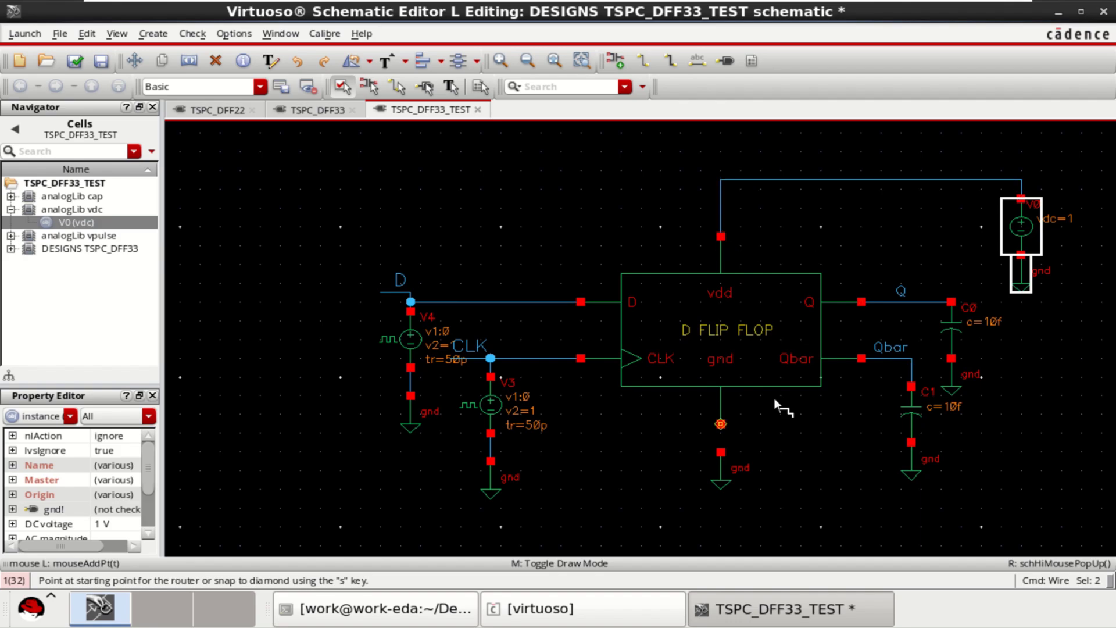
key("Escape")
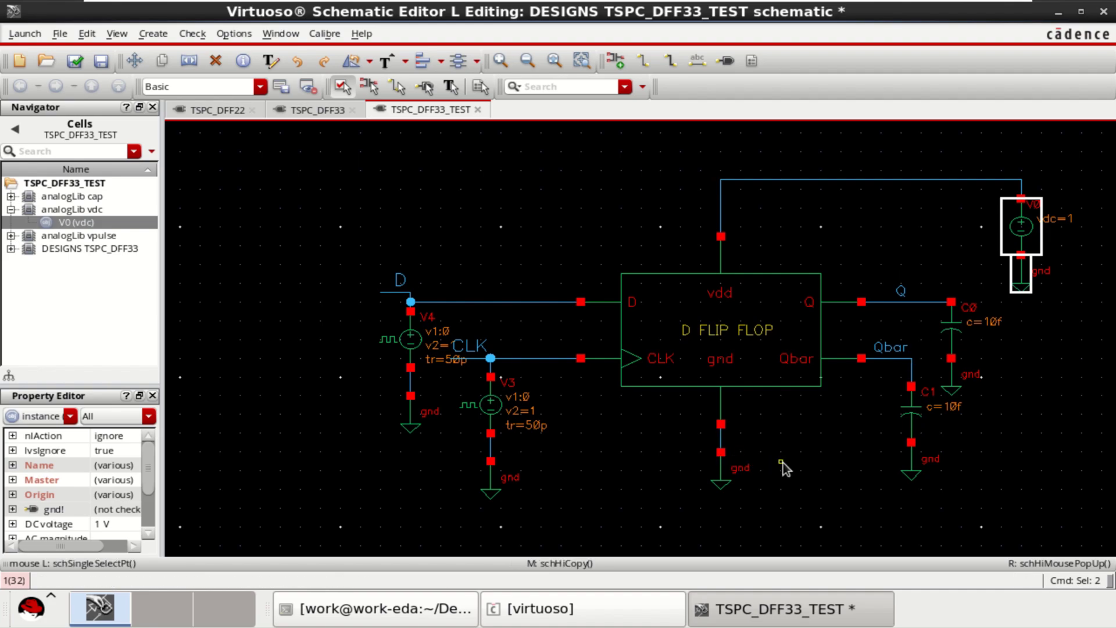
Fit the view, then check and save the schematic, dismissing the warnings report
key("f")
left_click(930, 362)
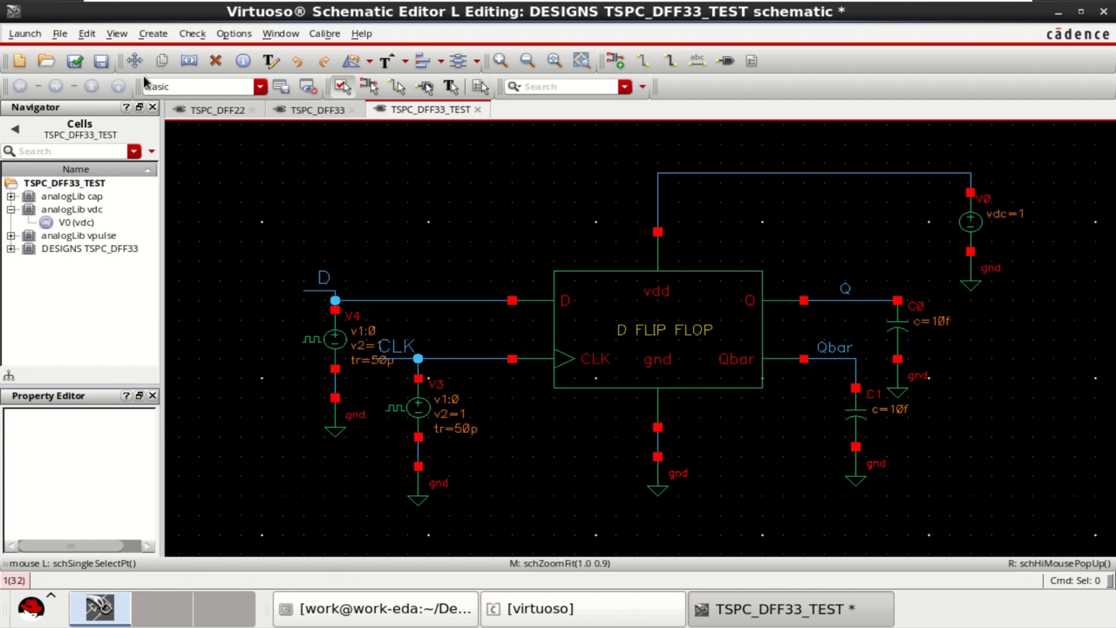
left_click(81, 60)
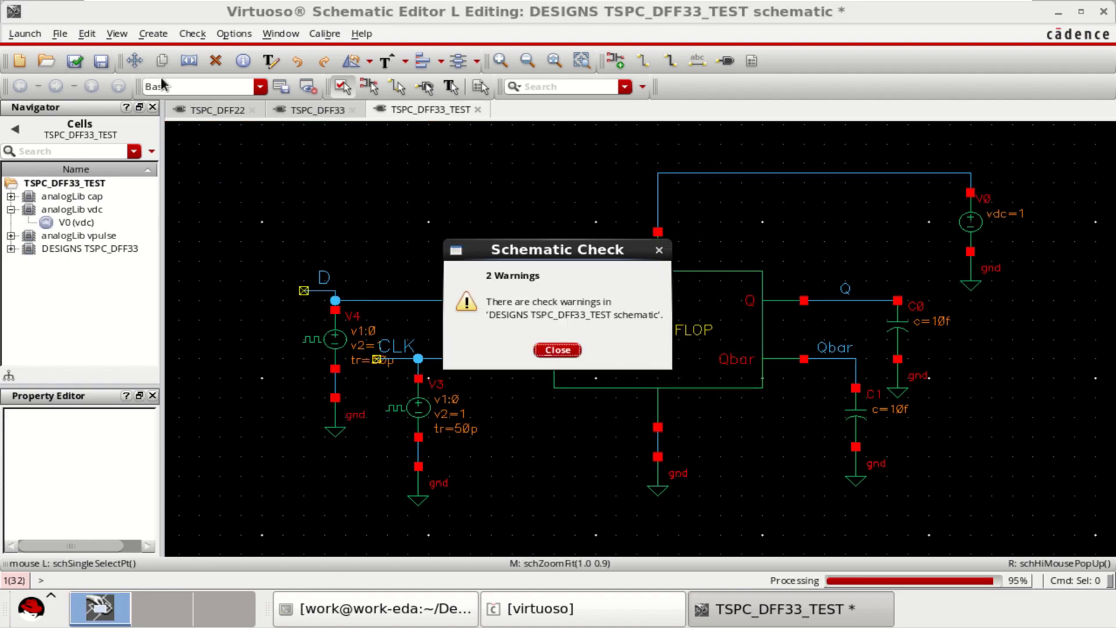
left_click(557, 349)
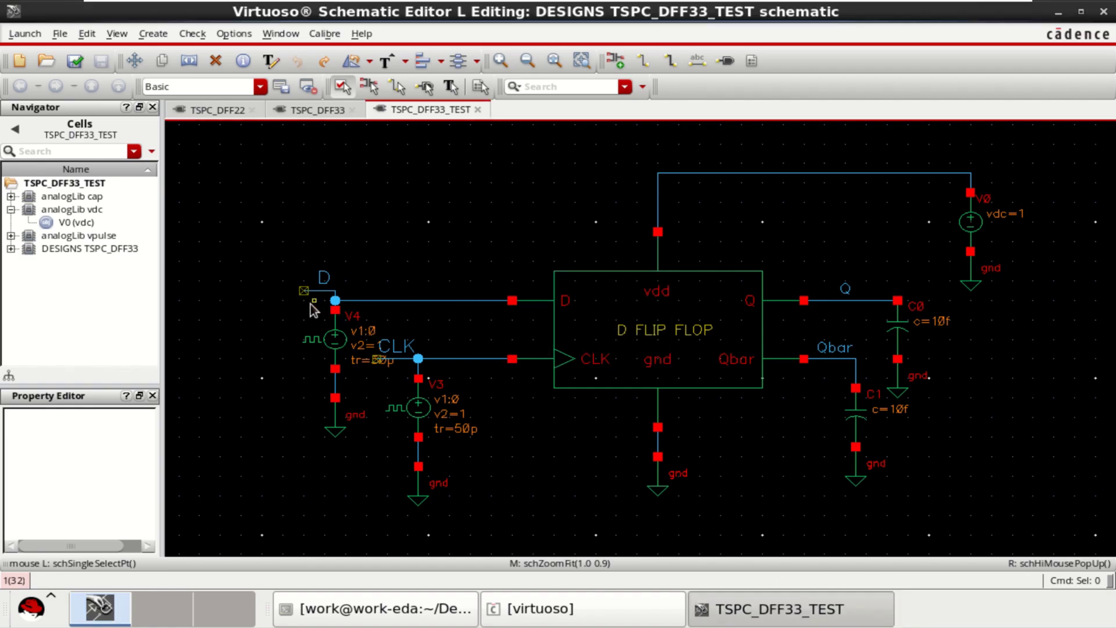
Delete the D and CLK input pins along with their stub wires
left_click(321, 293)
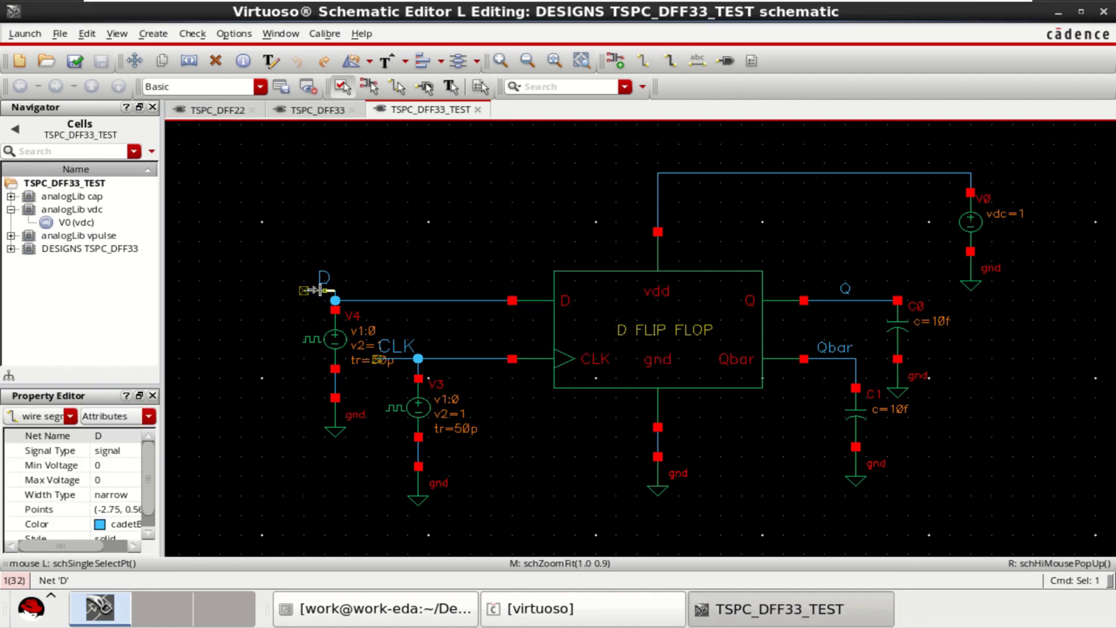
key("Delete")
left_click(317, 291)
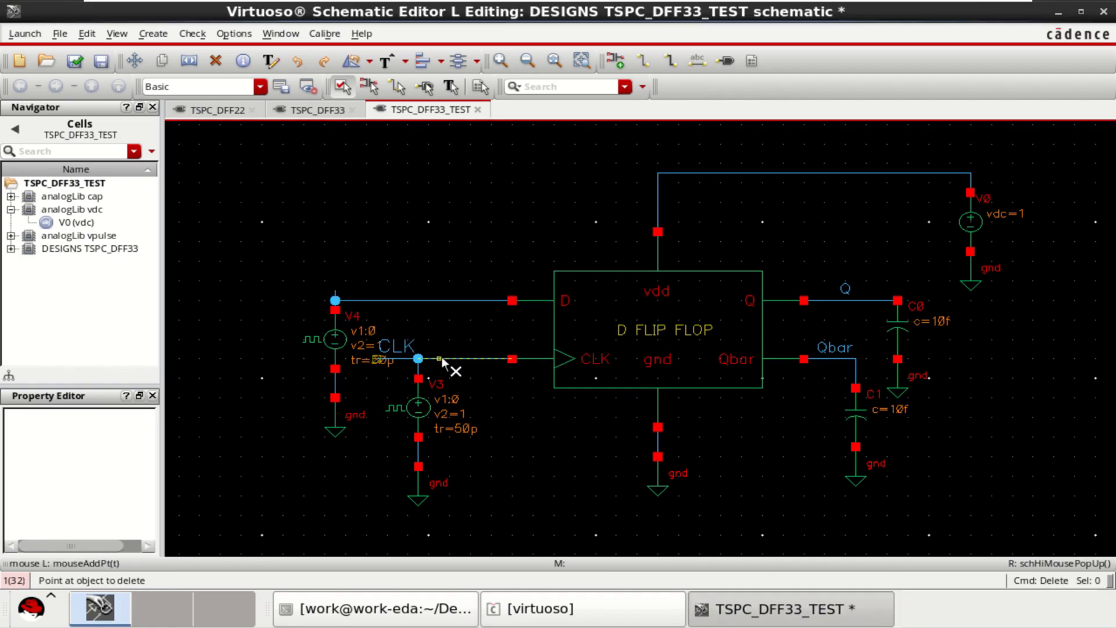
left_click(397, 358)
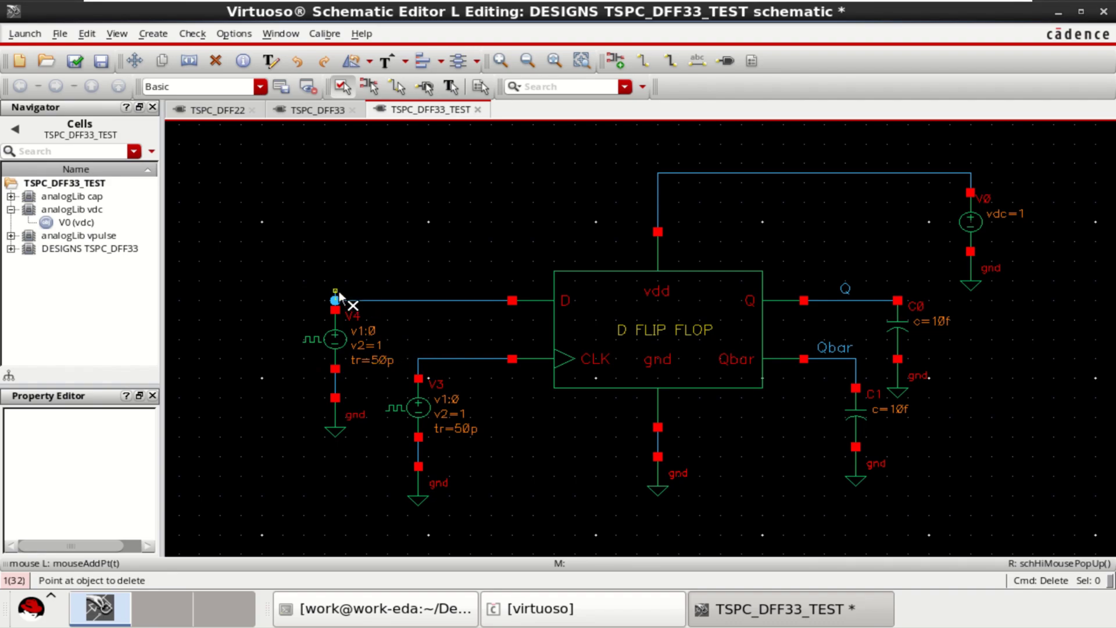
Label the upper input wire D and the lower input wire CLK using the names 'D CLK'
left_click(697, 60)
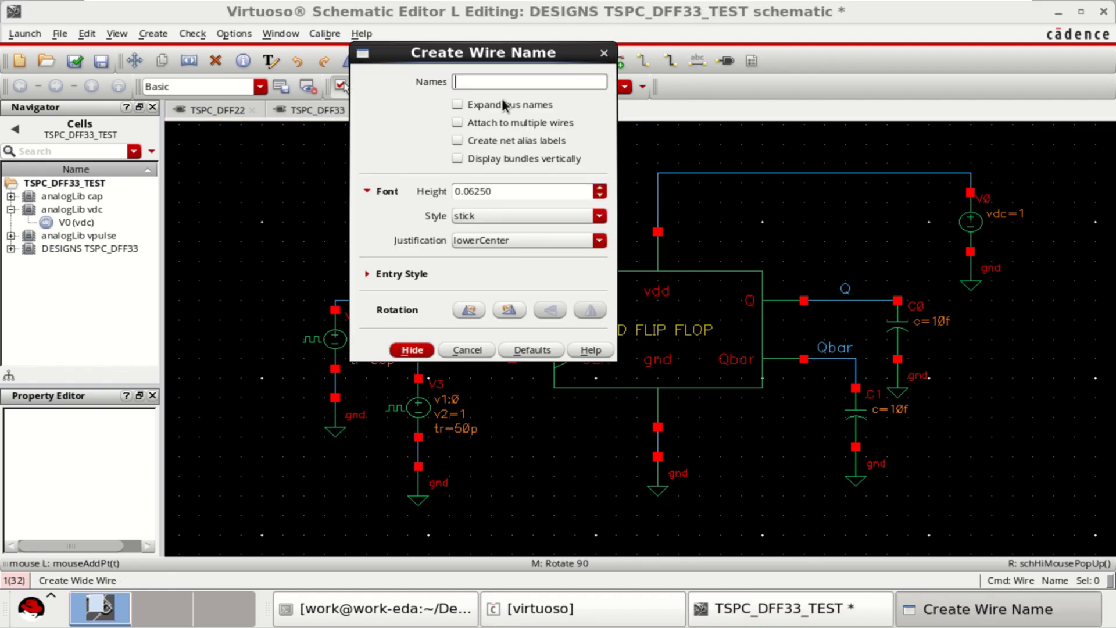
type("D")
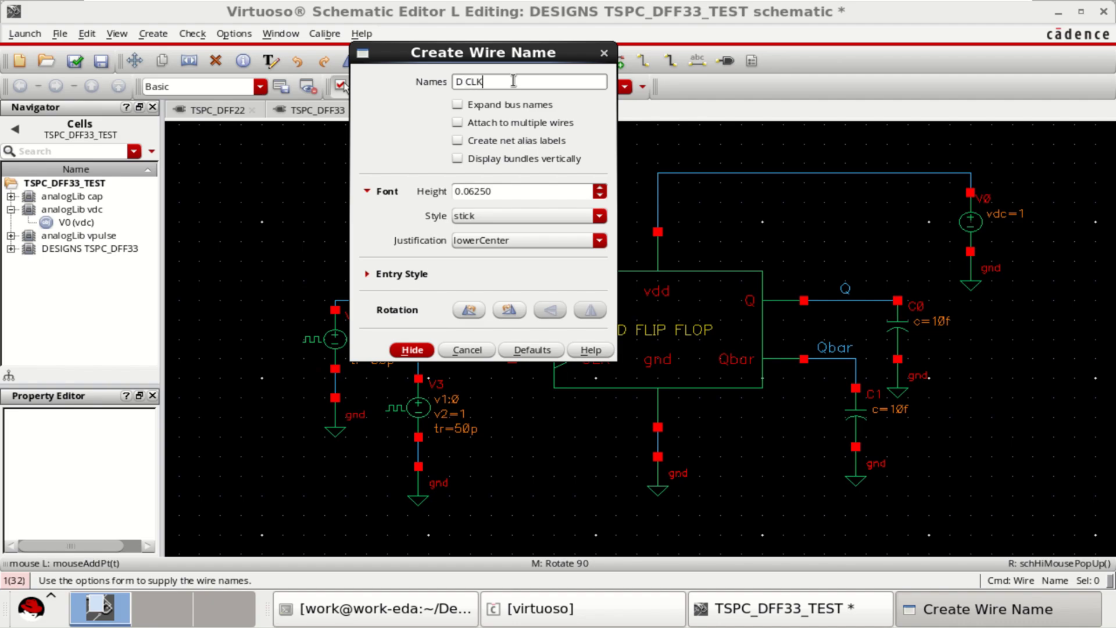
type(" CLK")
left_click(412, 349)
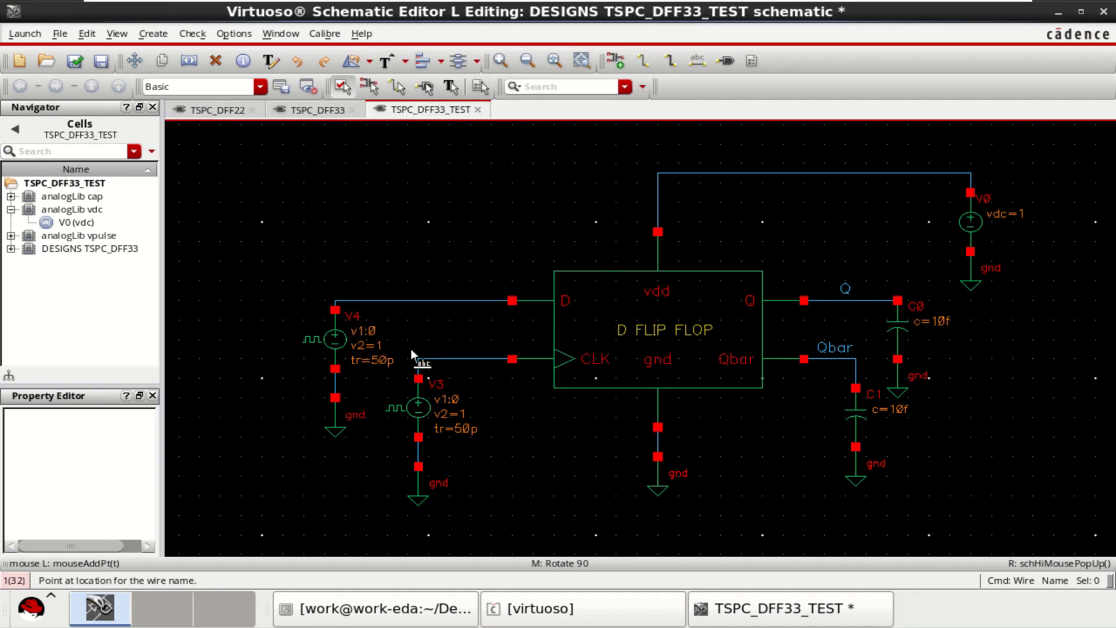
left_click(421, 298)
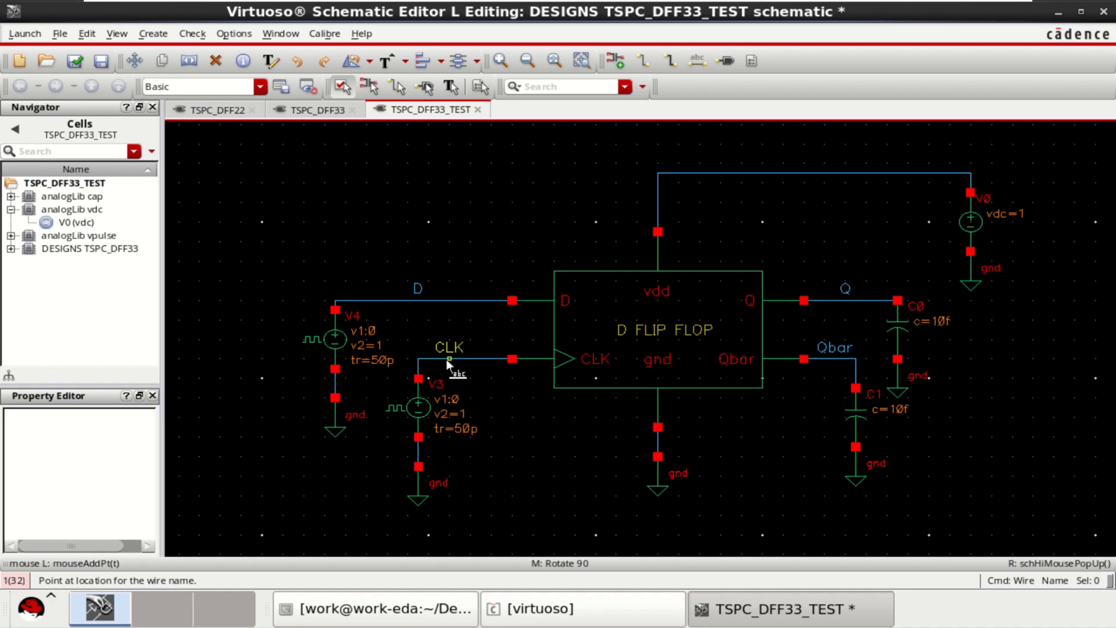
left_click(448, 360)
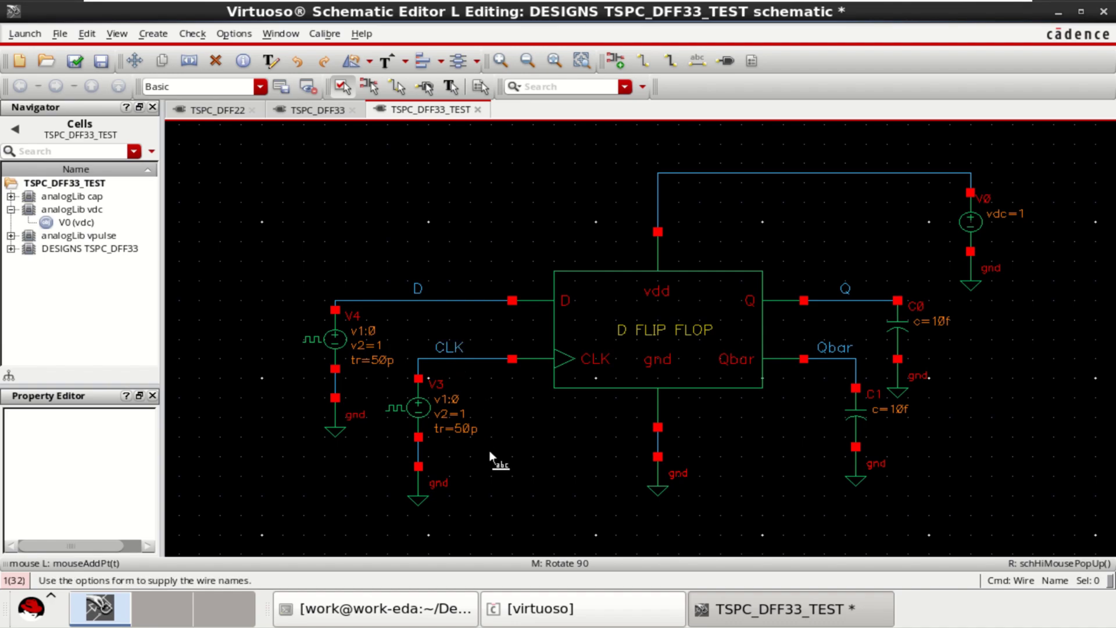
key("Escape")
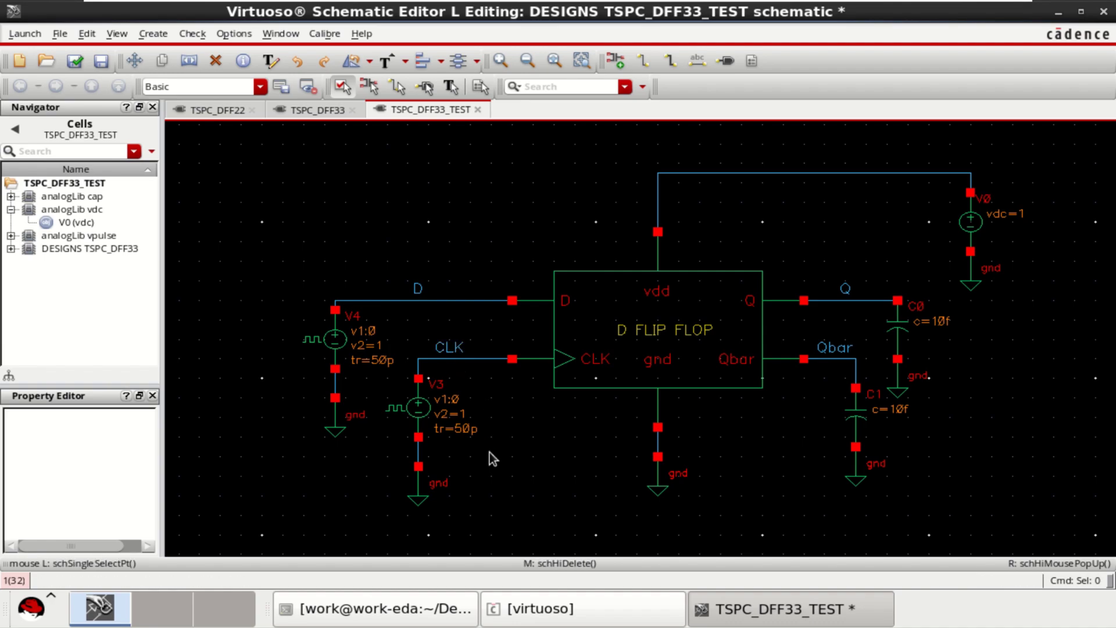
Check and save the schematic and launch ADE L for it
left_click(74, 61)
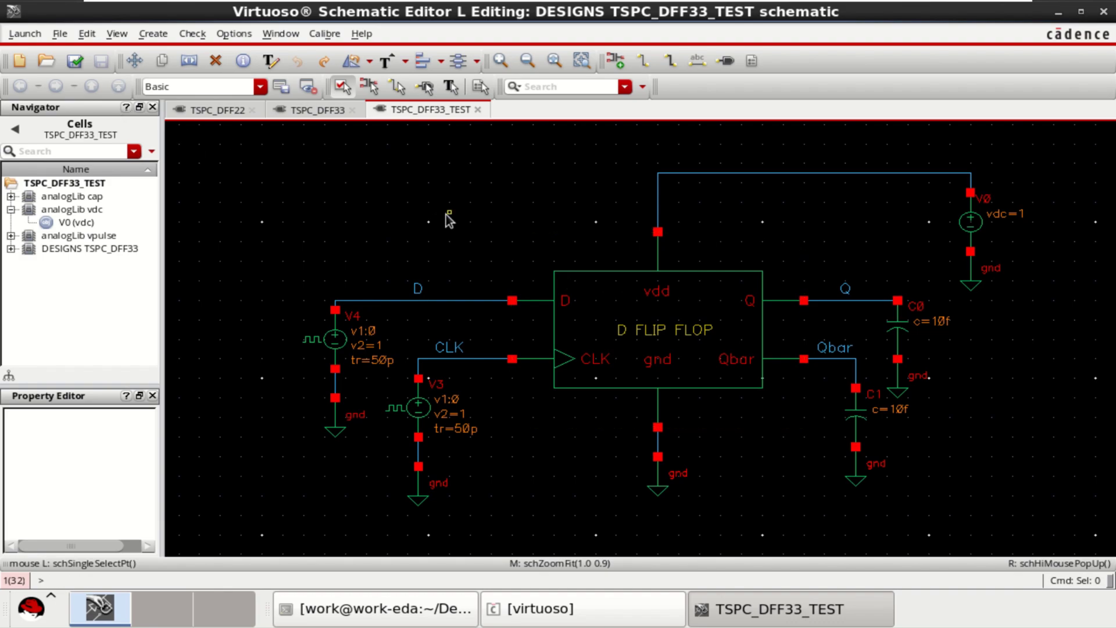
left_click(33, 37)
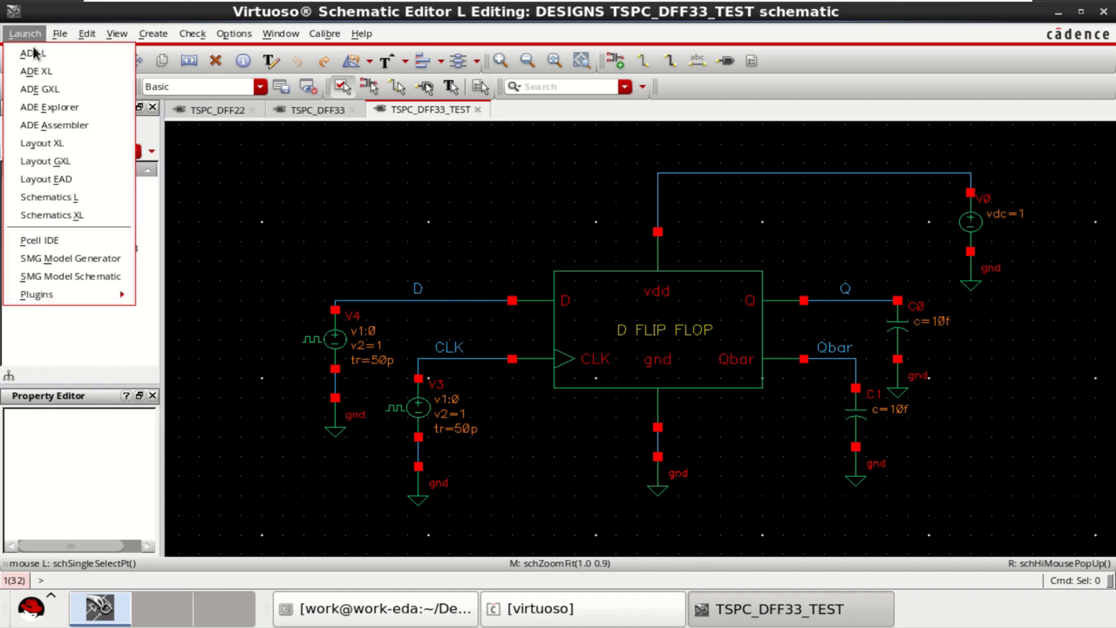
left_click(79, 49)
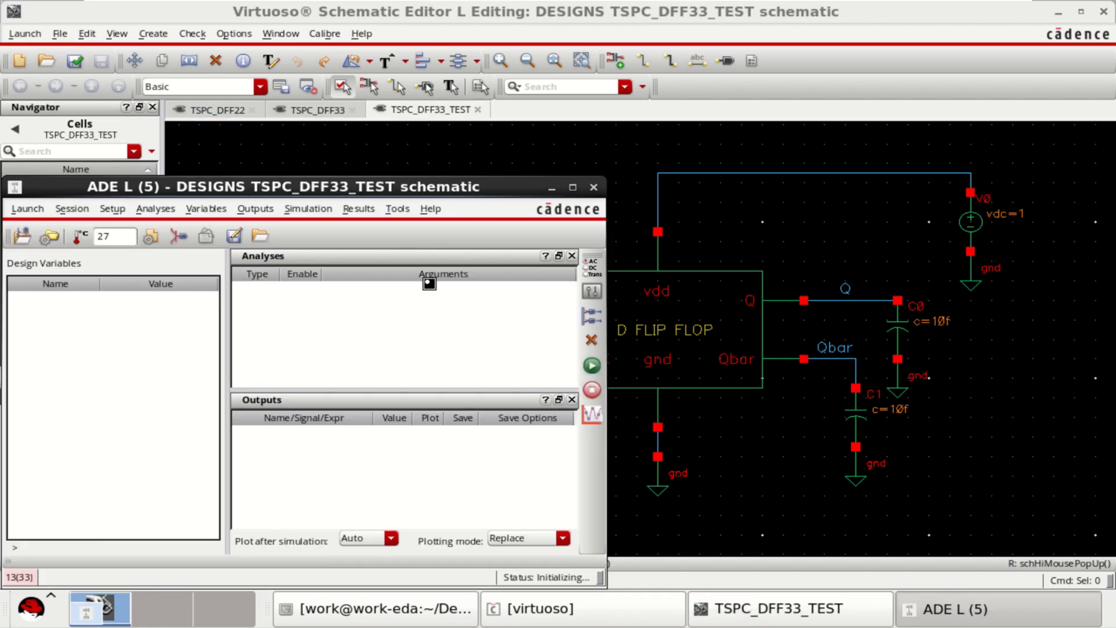
left_click_drag(424, 193, 538, 144)
Add a transient analysis with a 30n stop time and moderate accuracy
right_click(477, 279)
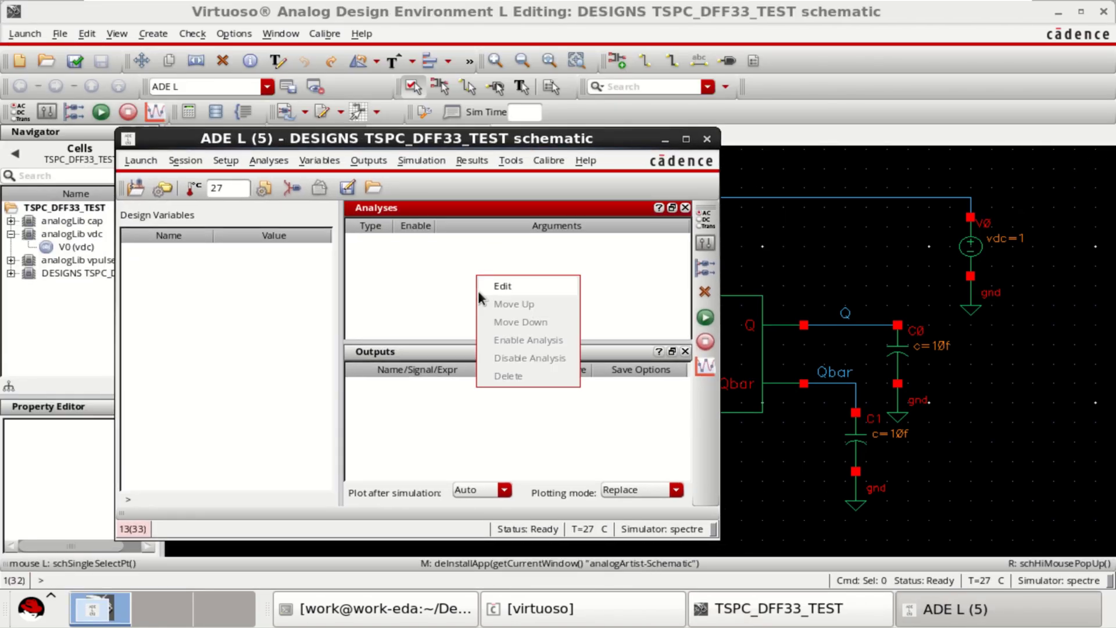
left_click(504, 285)
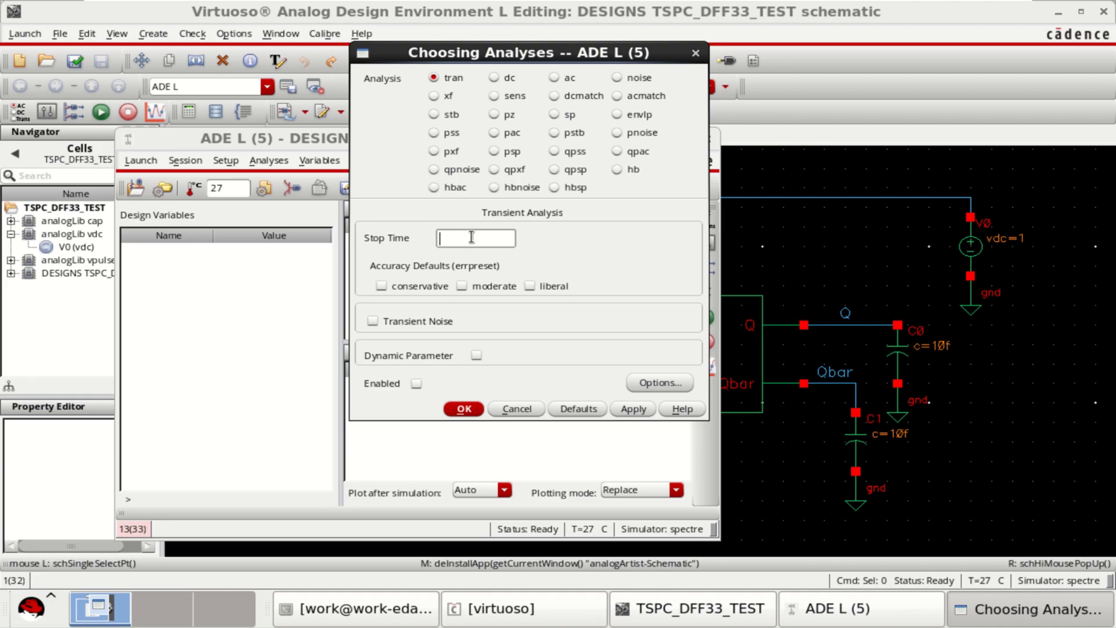
type("30n")
left_click(474, 286)
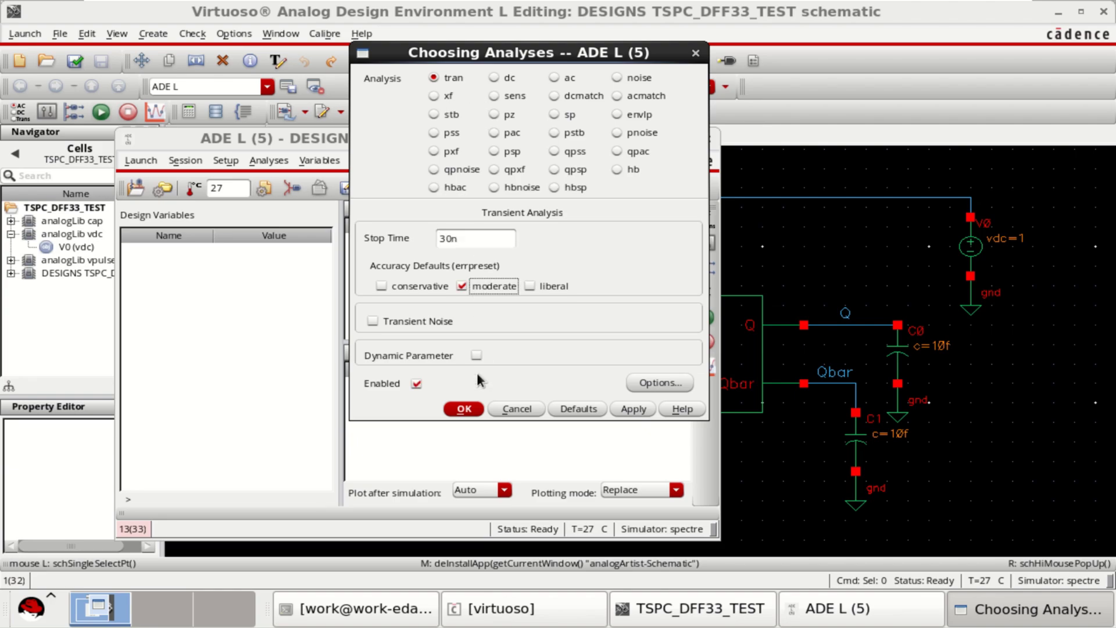
Confirm the 30n tran analysis and add the CLK and Q nets, picked from the schematic, as outputs
left_click(465, 409)
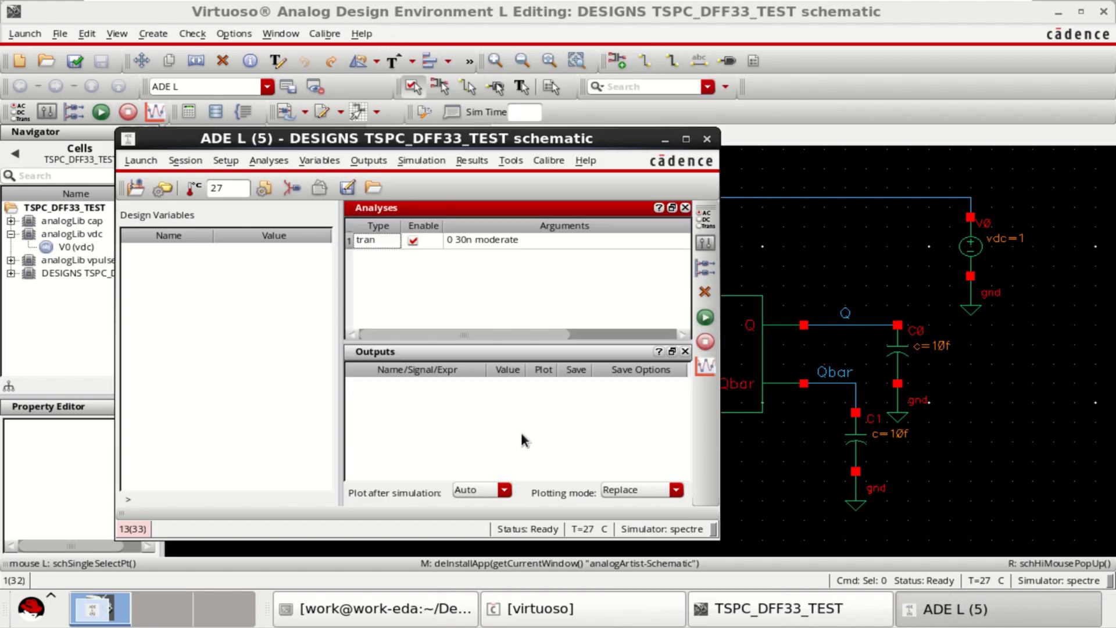
right_click(532, 412)
left_click(563, 414)
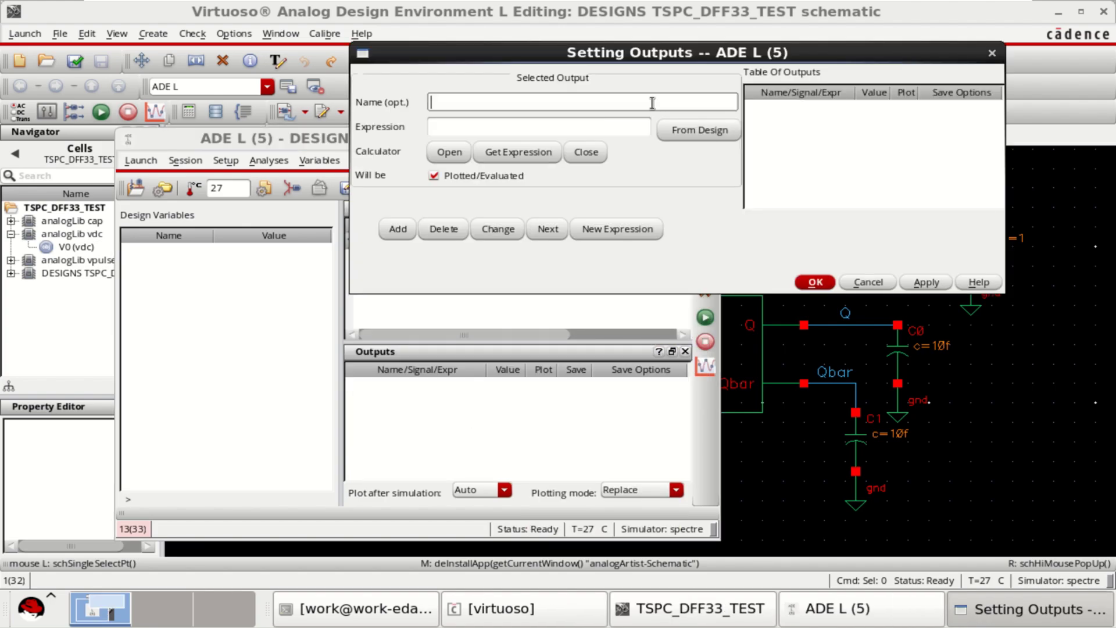
left_click(693, 131)
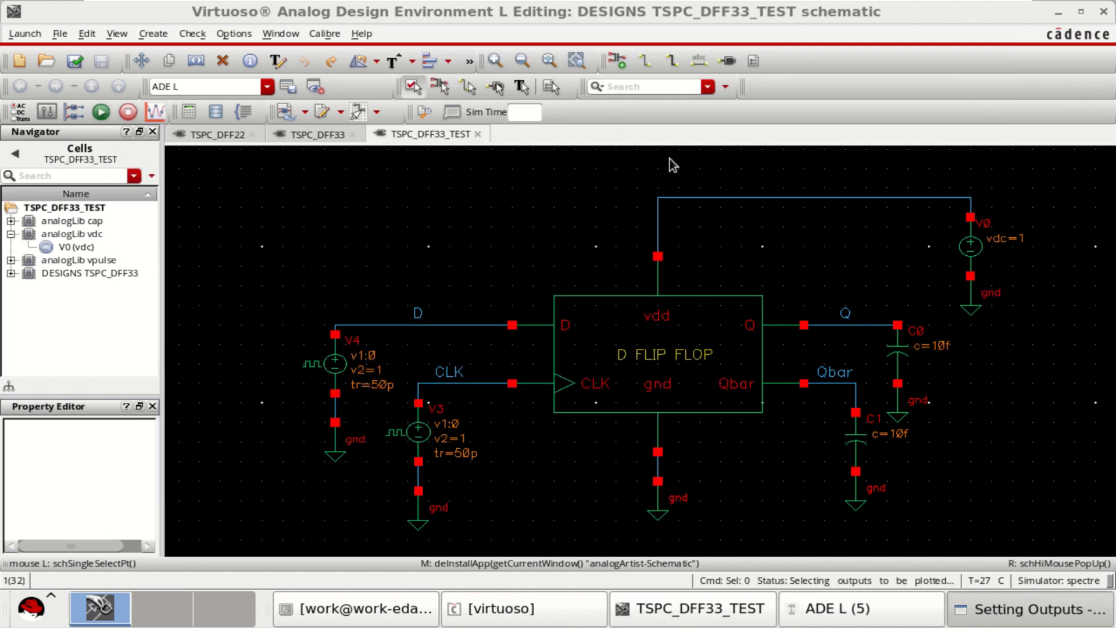
left_click(469, 386)
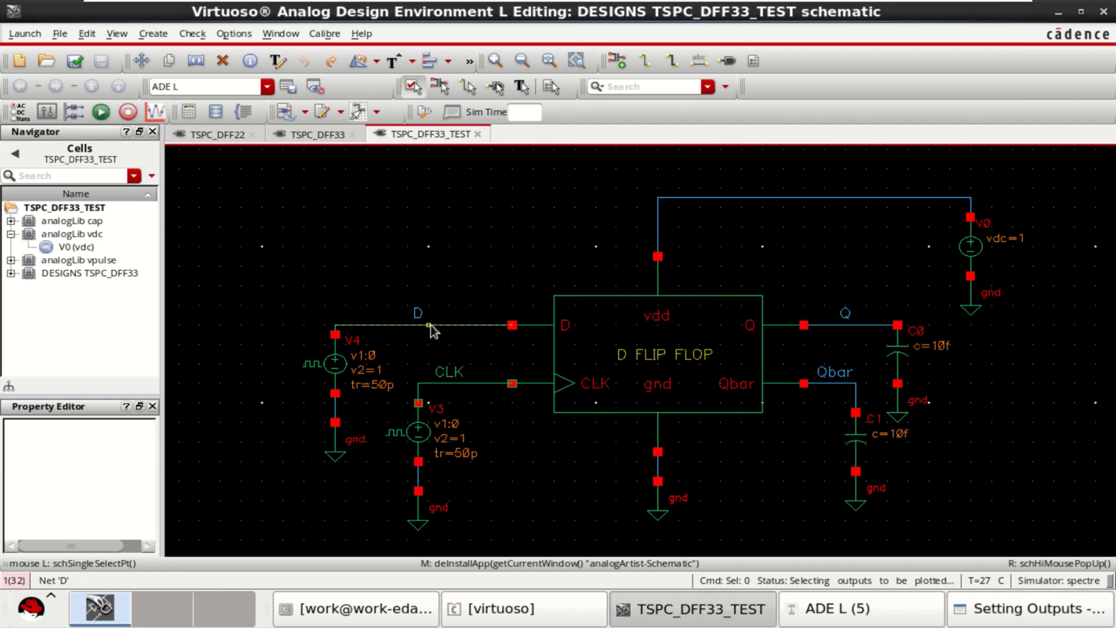
left_click(847, 326)
left_click(981, 617)
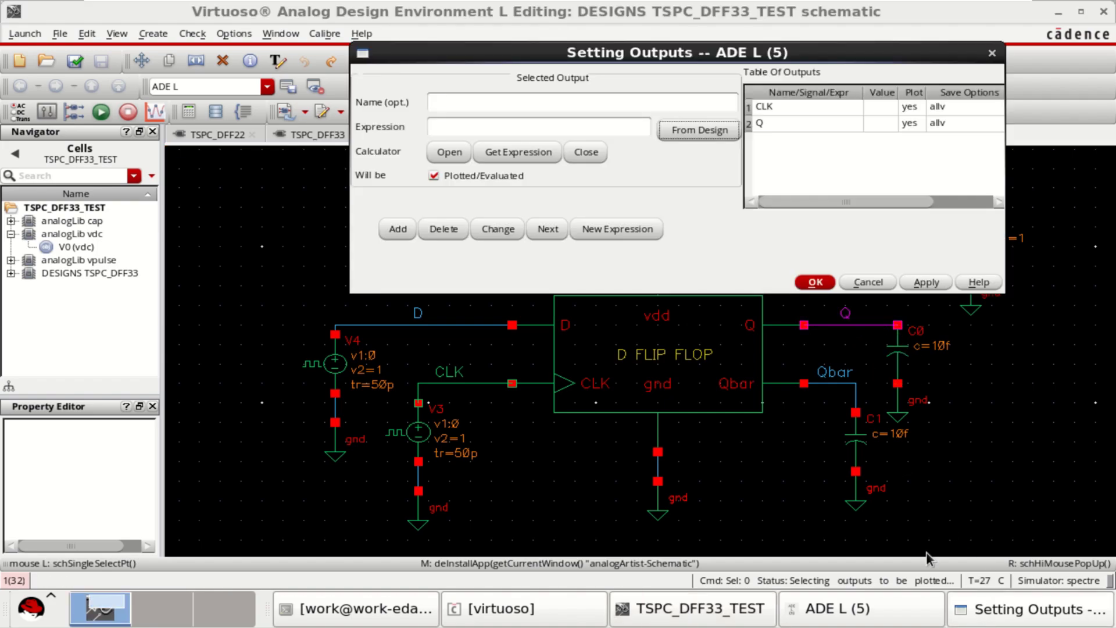
left_click(815, 282)
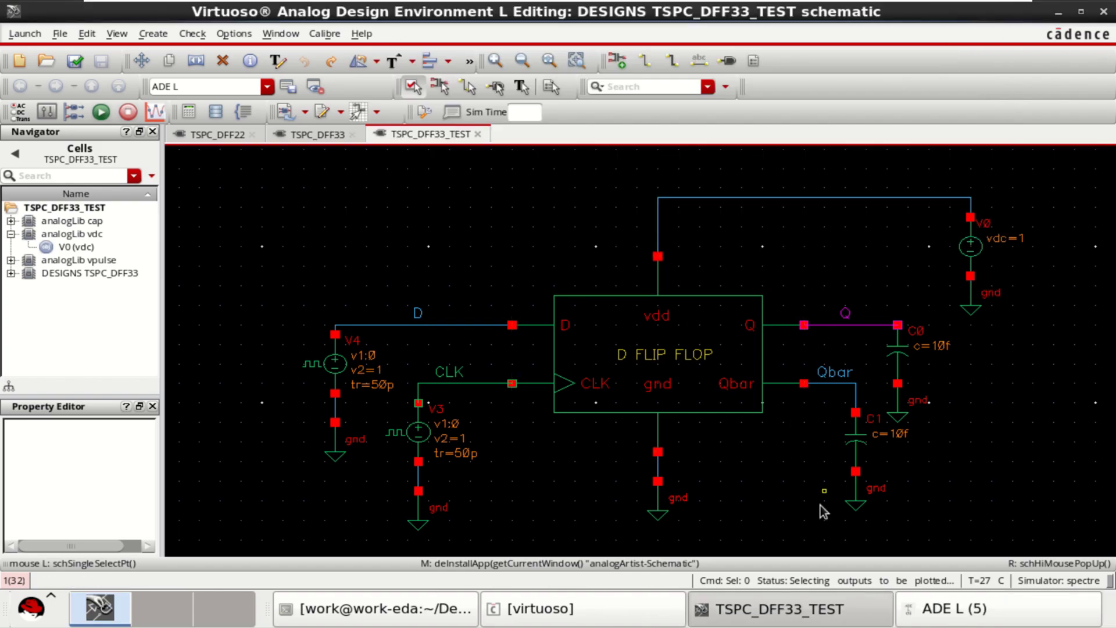
left_click(930, 617)
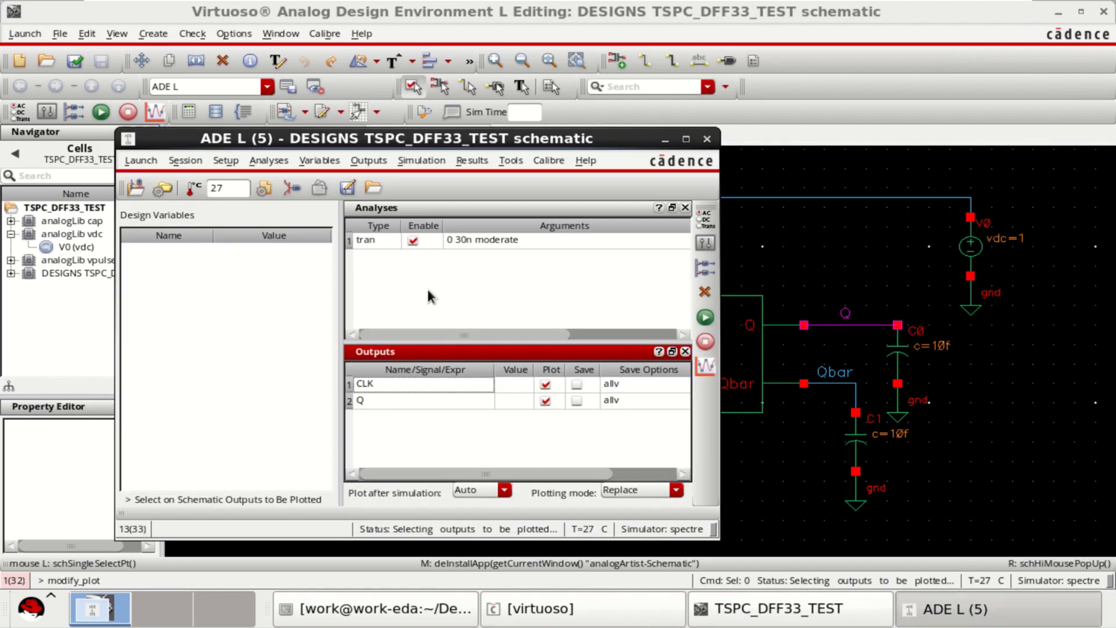
Run the transient simulation and split /Q and /CLK into separate strips in the maximized viewer
left_click(706, 318)
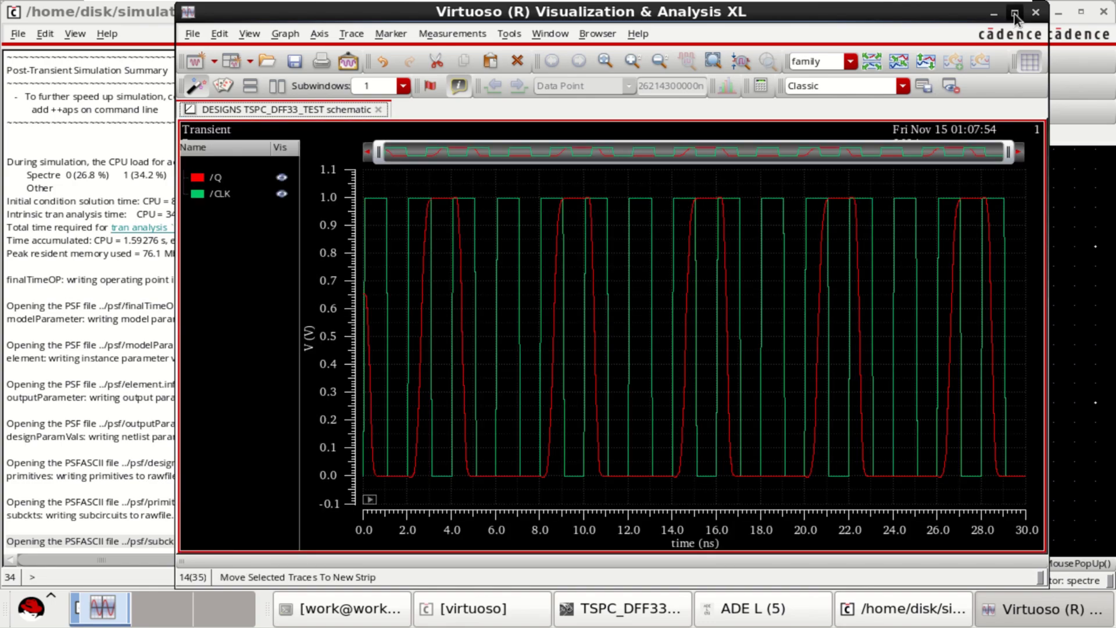
left_click(1013, 14)
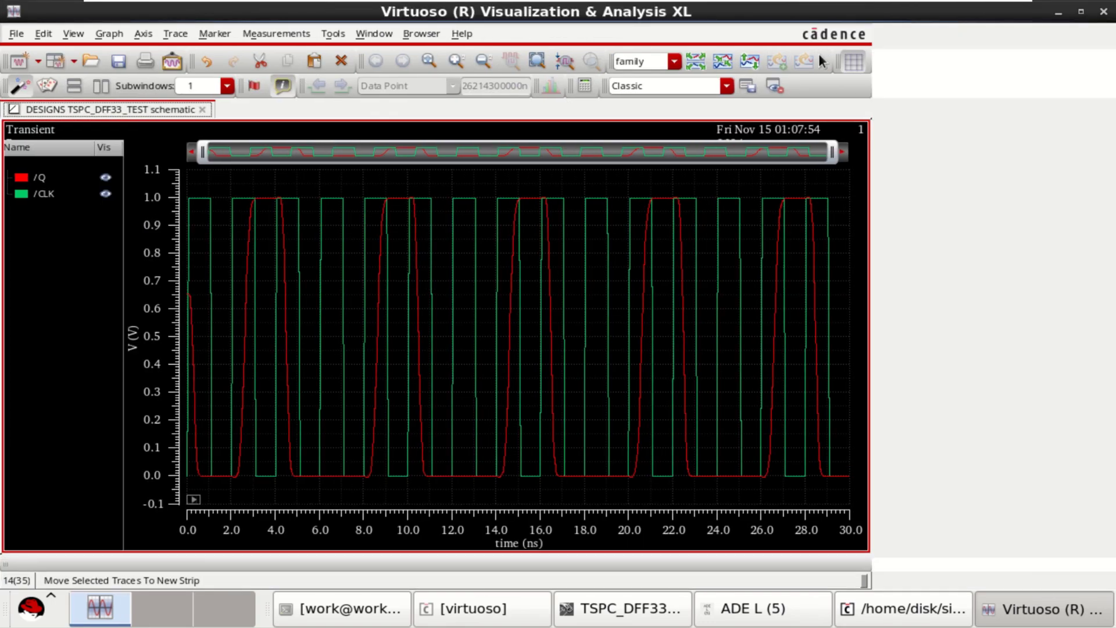
left_click(700, 64)
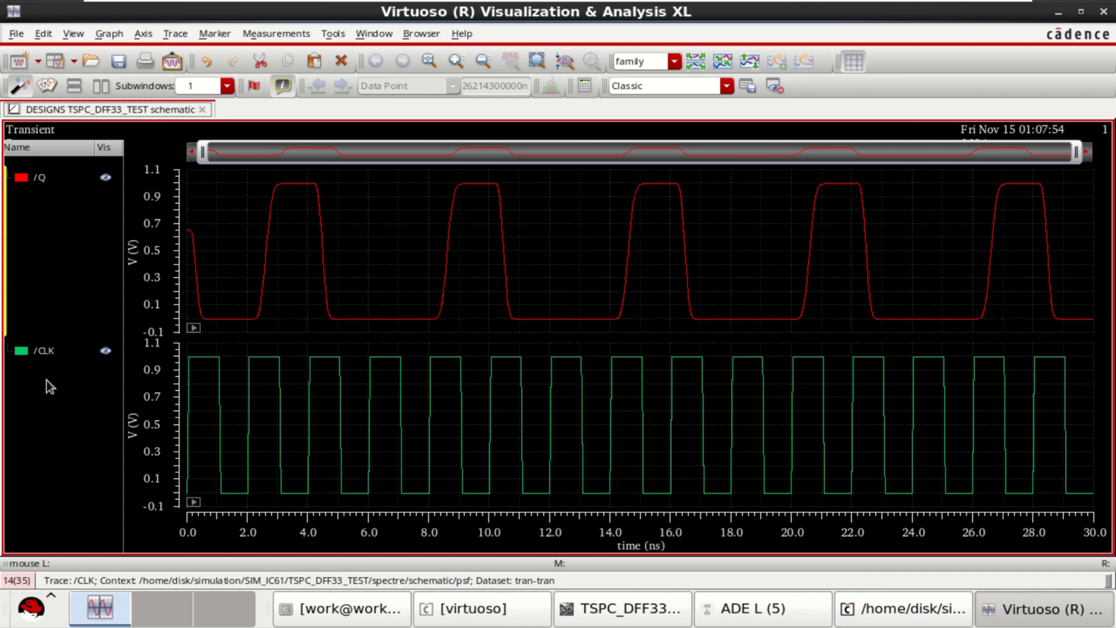
Select the Q and CLK traces in turn, ending with CLK selected
left_click(38, 355)
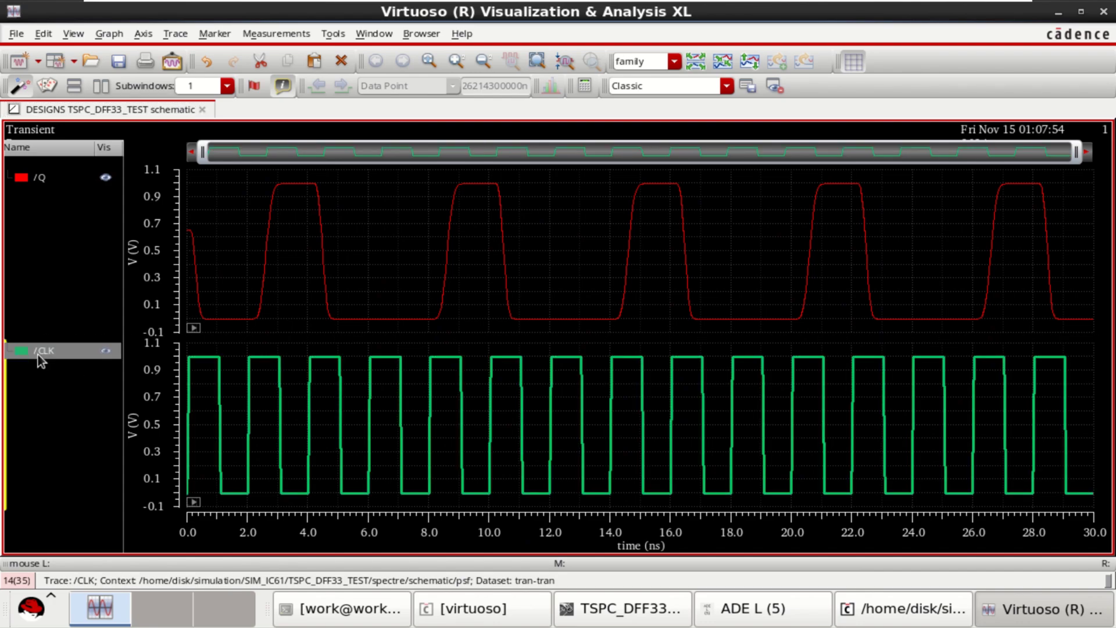
left_click(40, 182)
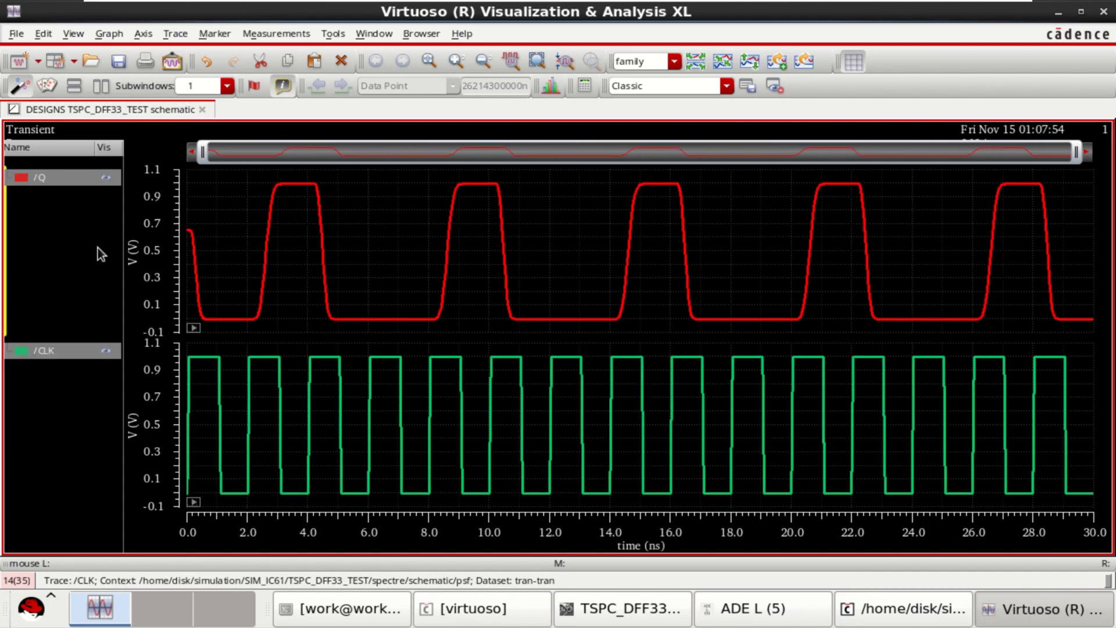
left_click(34, 254)
left_click(38, 185)
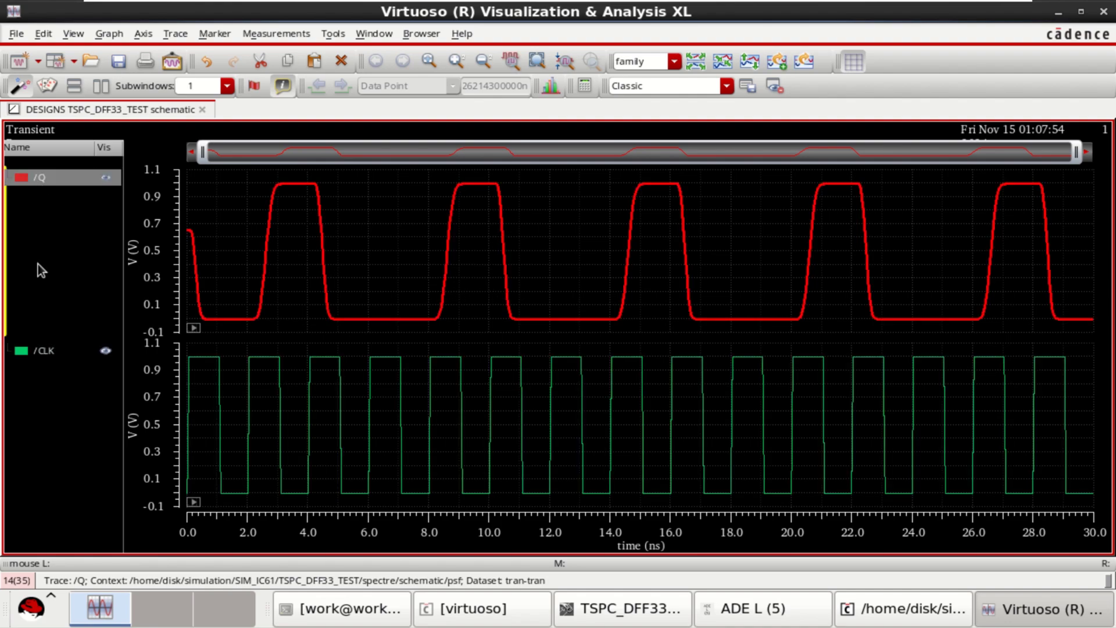
left_click(33, 373)
left_click(41, 373)
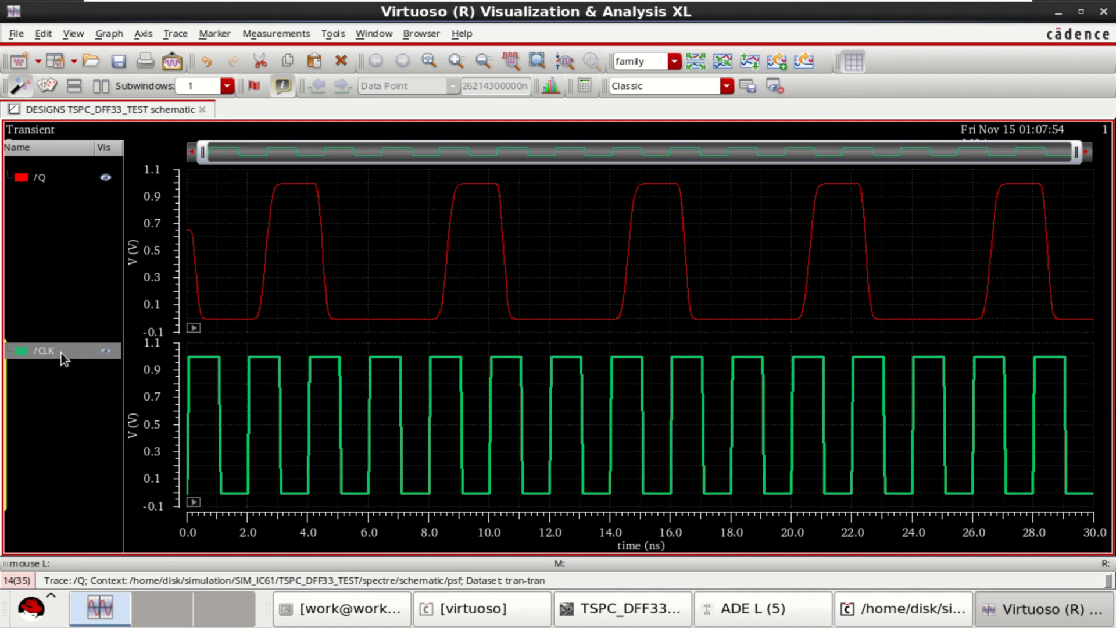
Open the calculator on CLK, search the function list for 'fre', and hide the stack panel
left_click(584, 84)
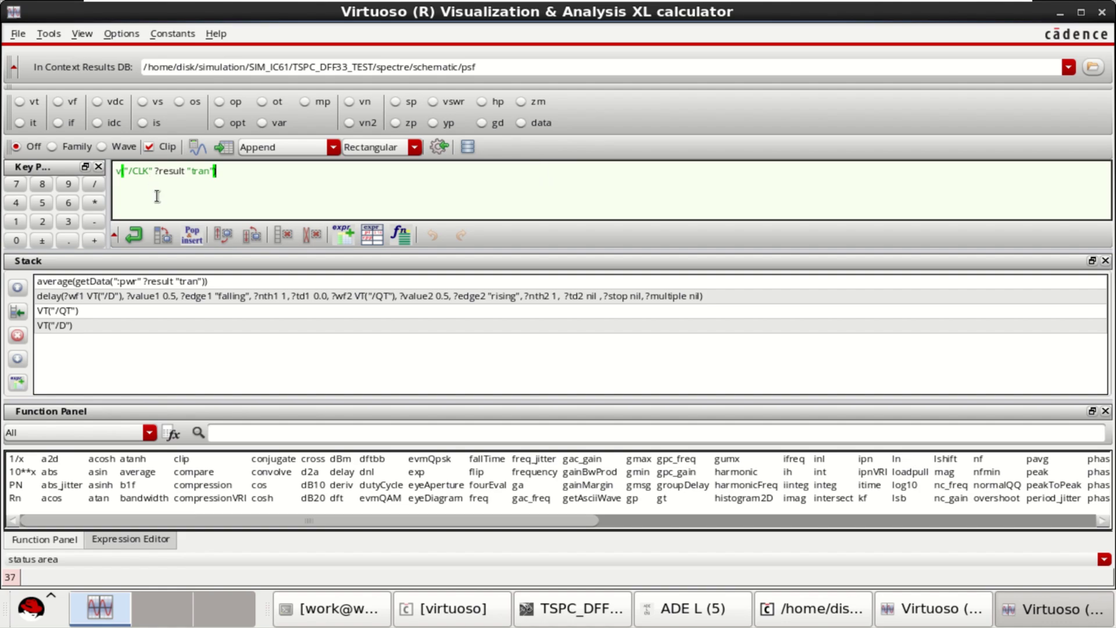
left_click(277, 433)
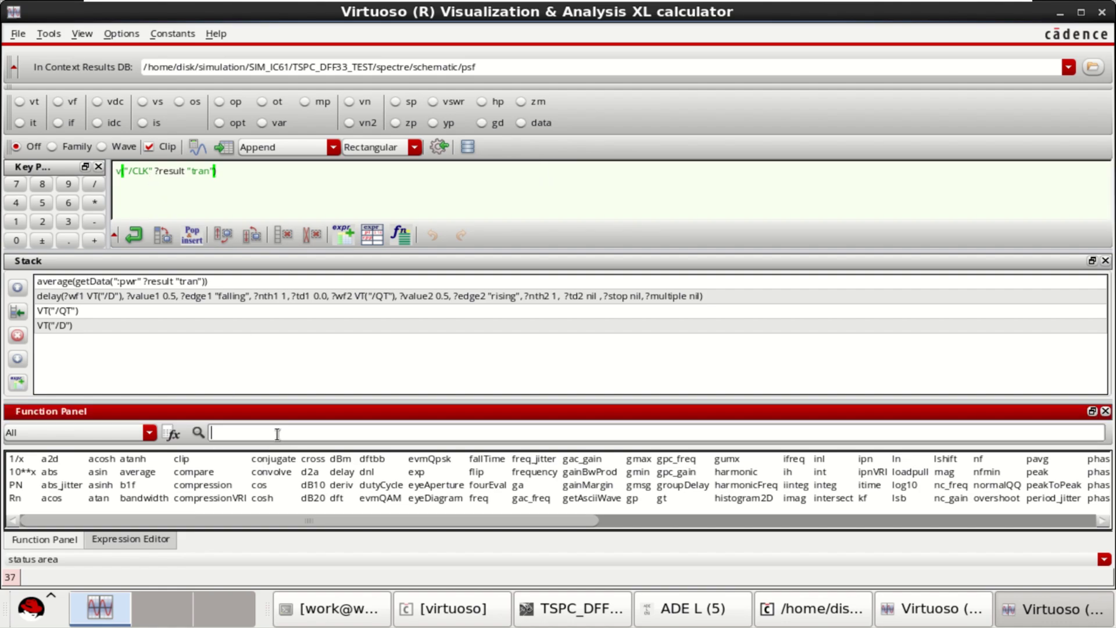
type("fqeq")
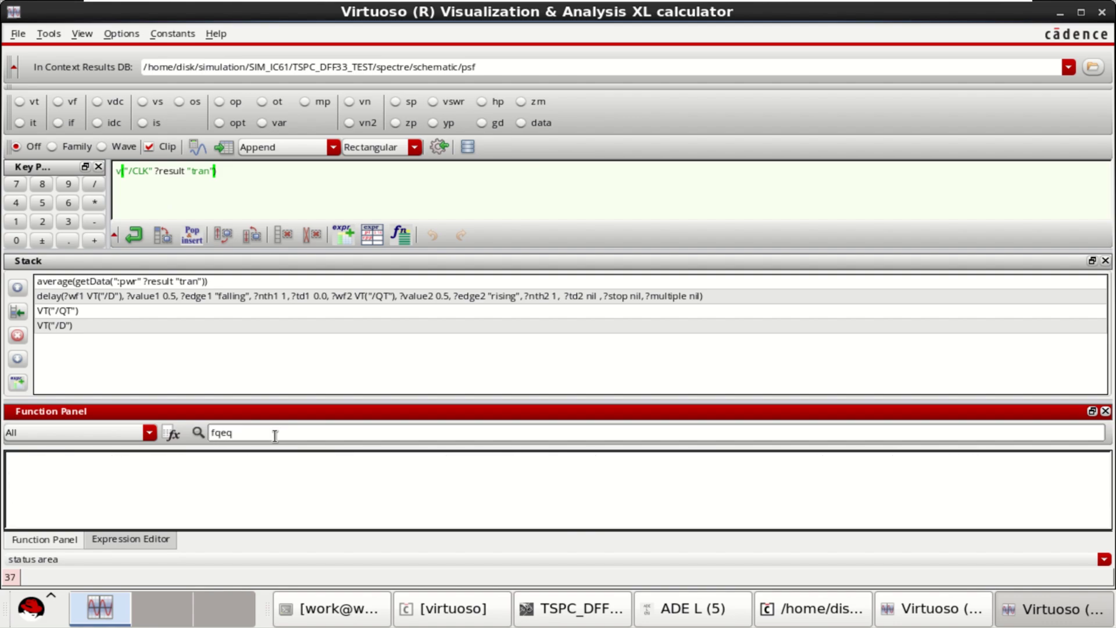
left_click_drag(269, 434, 203, 431)
type("fre")
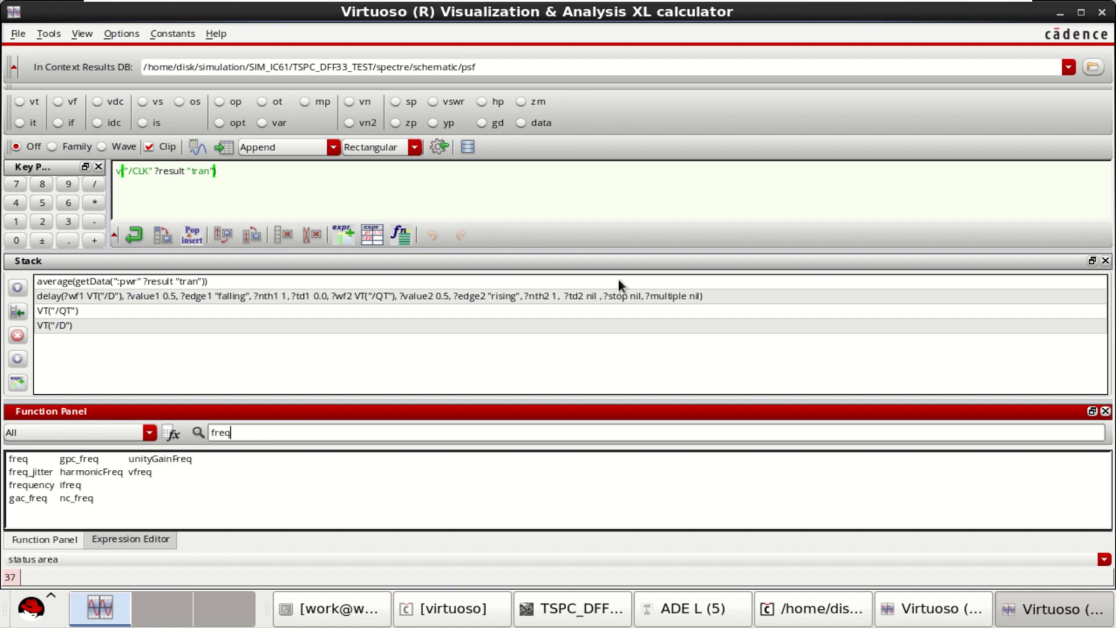
right_click(683, 236)
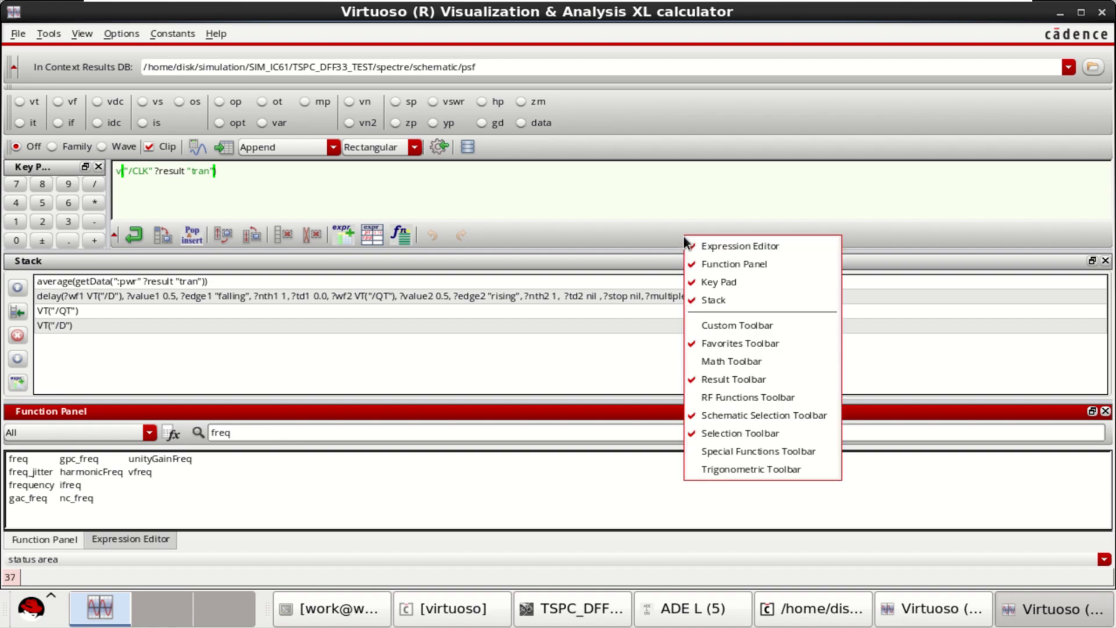
left_click(706, 301)
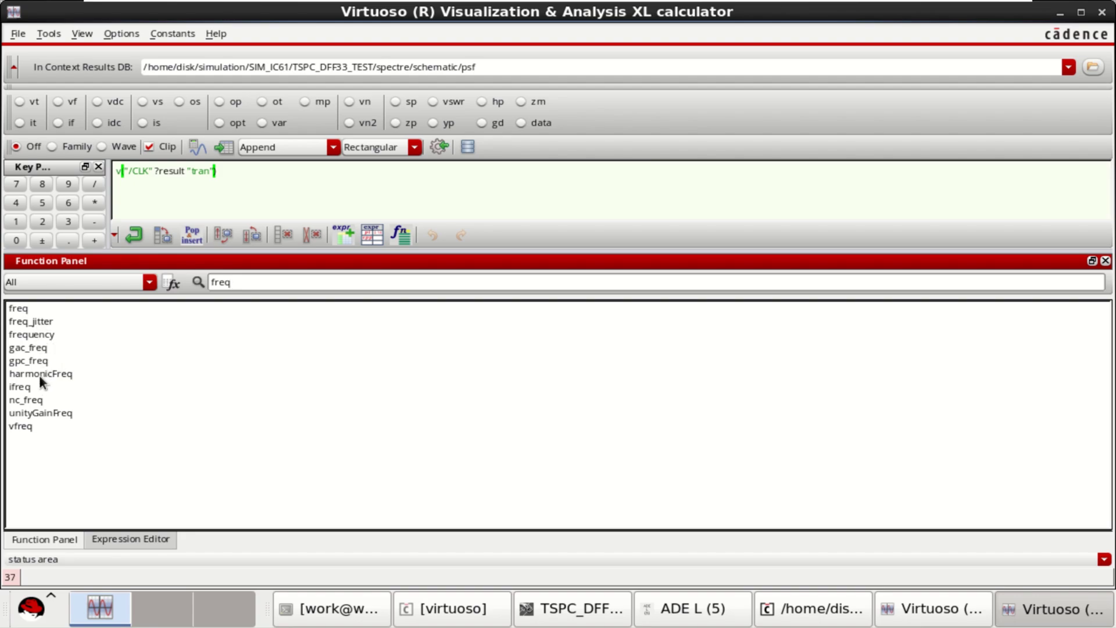
Apply frequency to CLK and evaluate it into a table, giving 500.0E6, then close the table
double_click(34, 334)
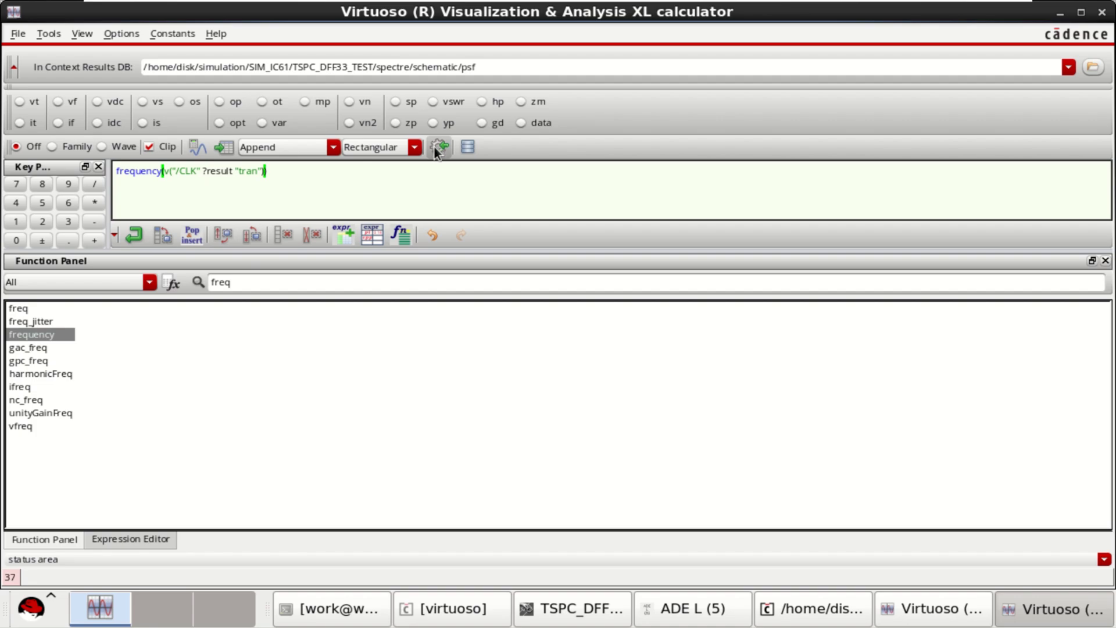
left_click(224, 146)
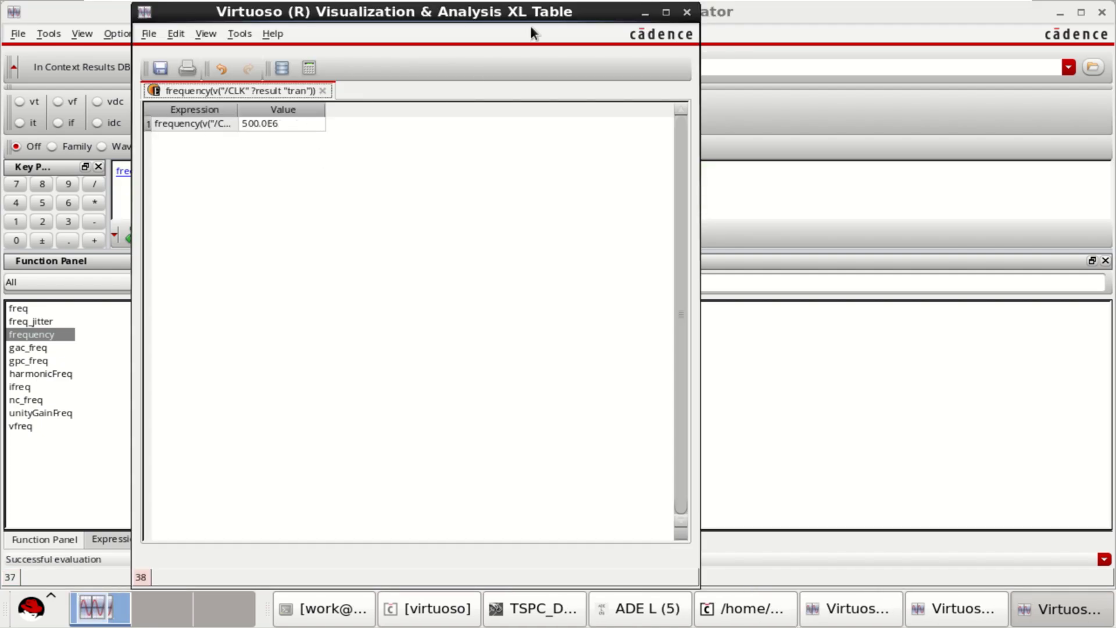
left_click_drag(510, 15, 513, 39)
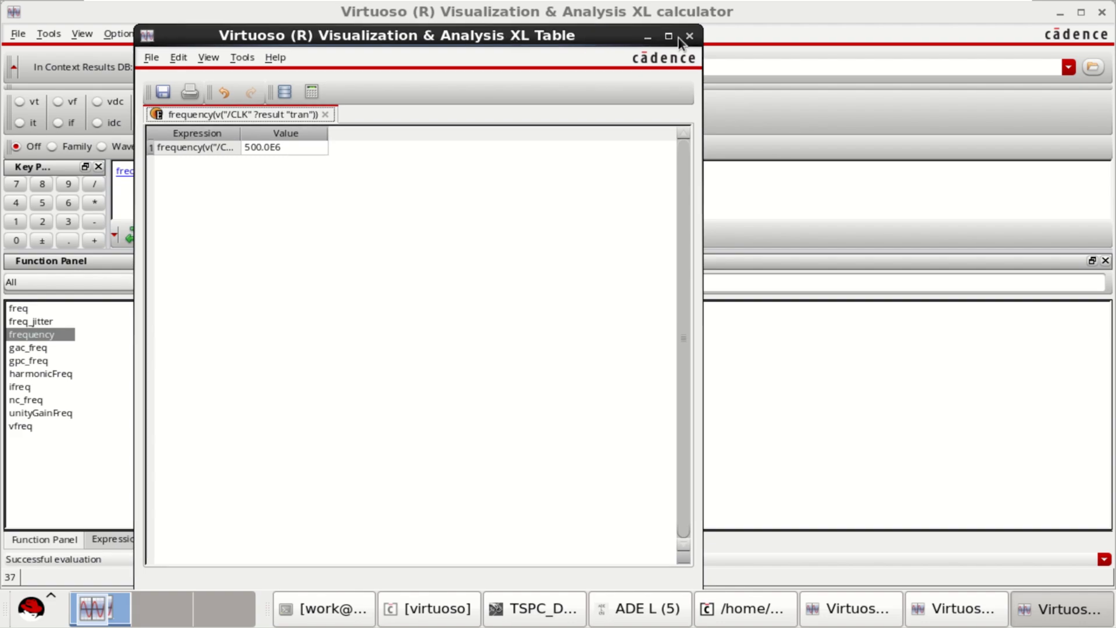
left_click(688, 36)
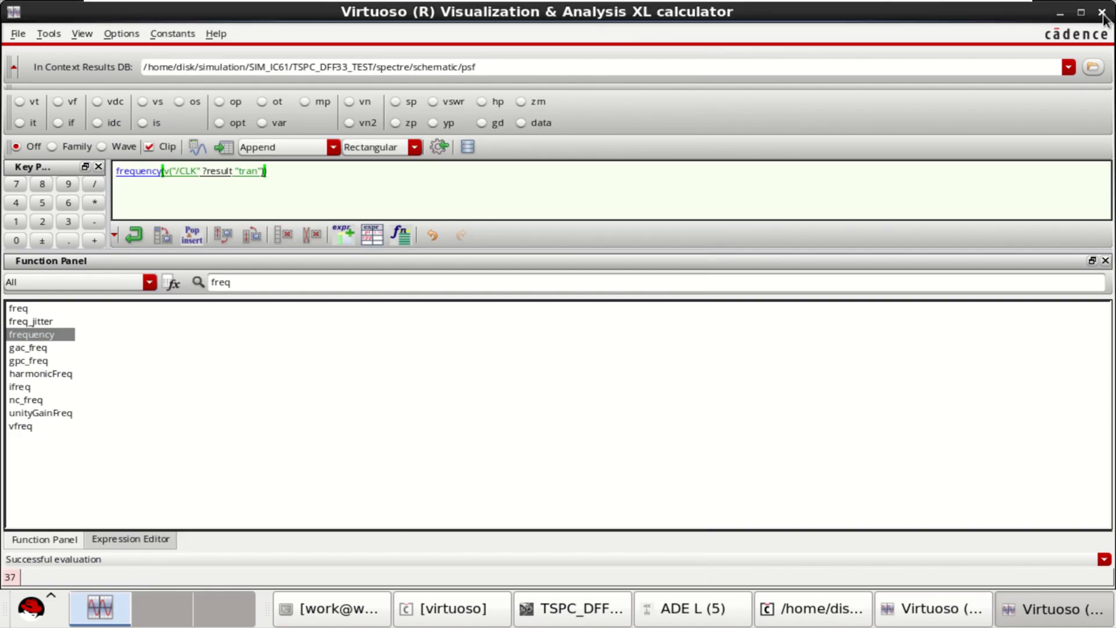
Close the calculator, select the Q waveform, and load it into the calculator
left_click(1102, 13)
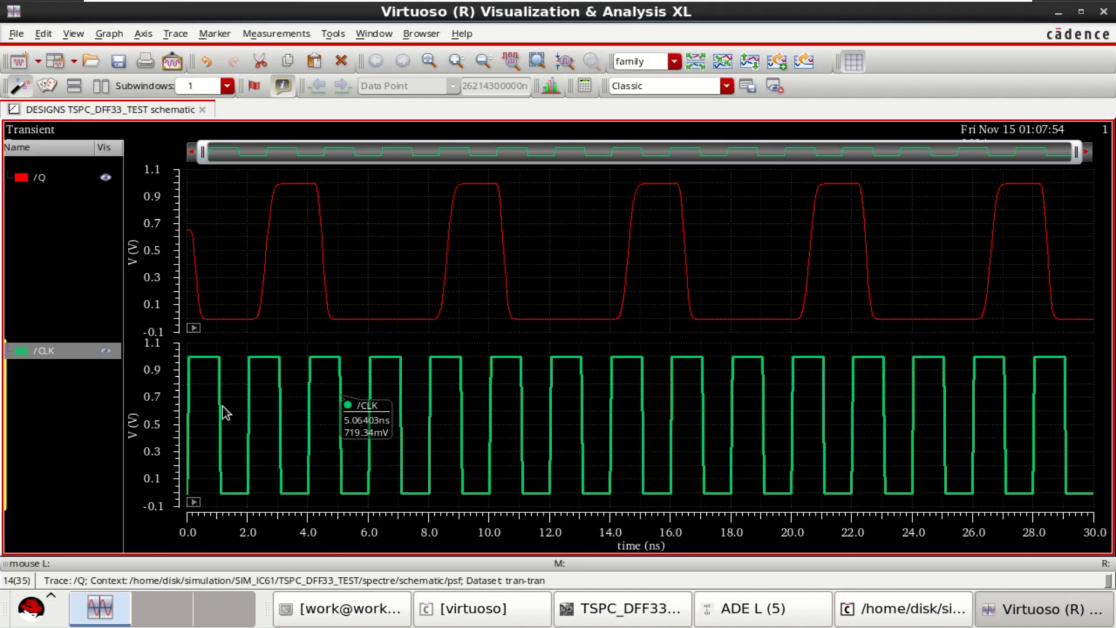
left_click(43, 174)
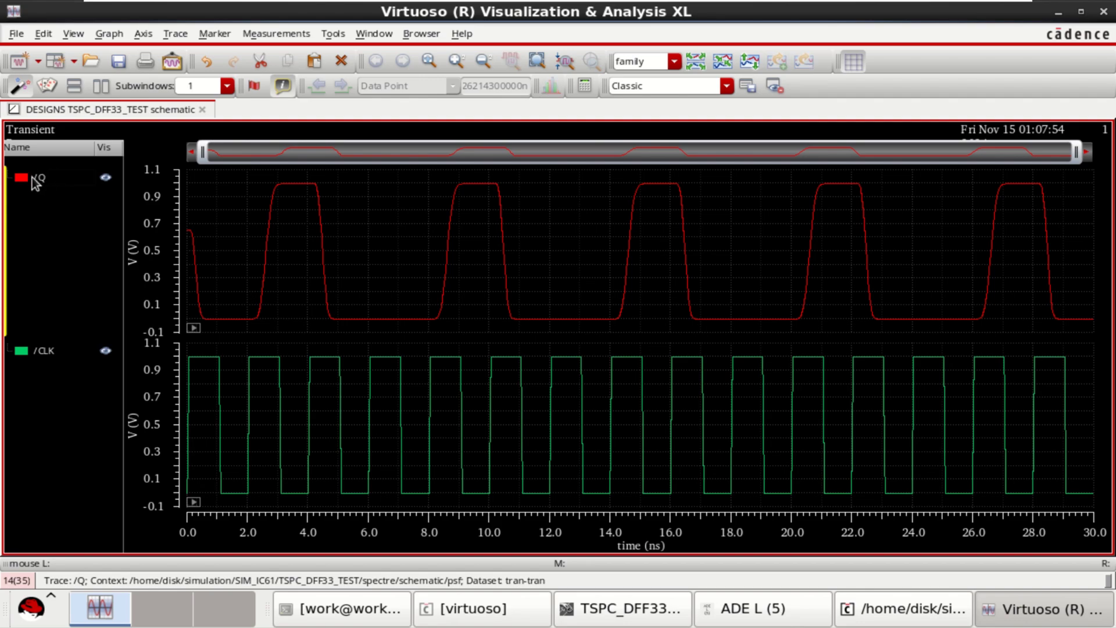
left_click(34, 179)
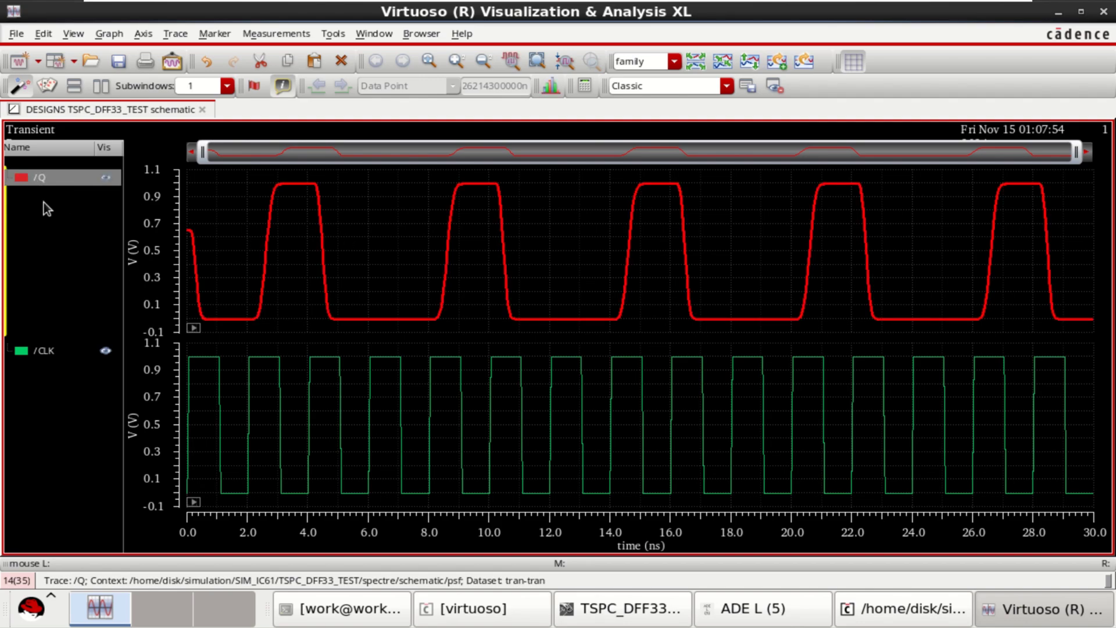
left_click(46, 197)
left_click(38, 180)
left_click(585, 86)
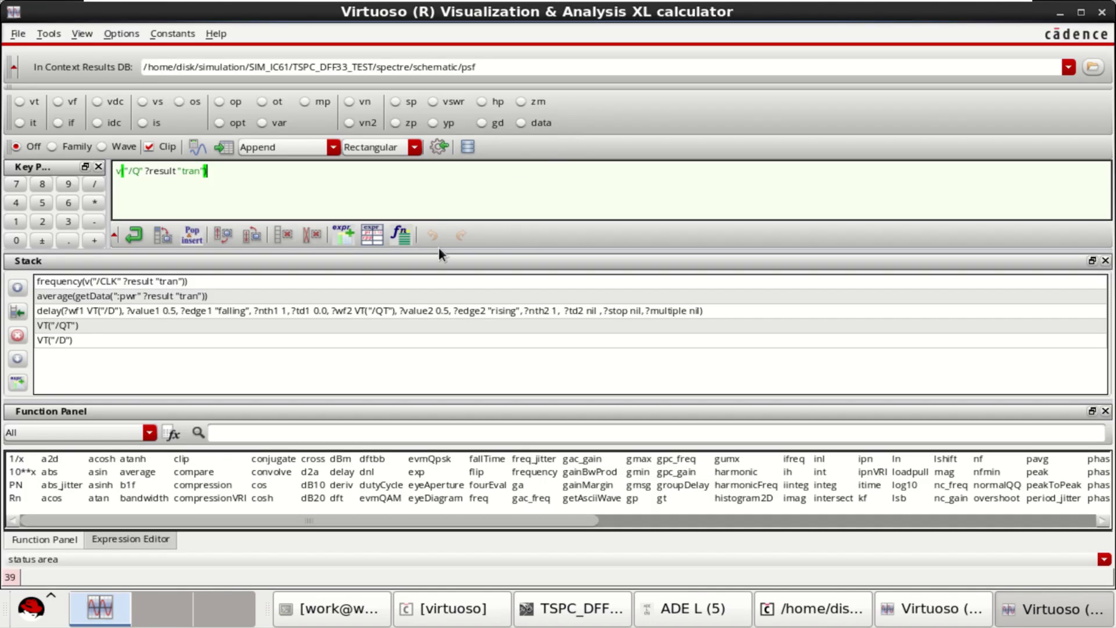
Hide the stack panel, search 'freq', and wrap /Q in the frequency function
right_click(629, 239)
left_click(646, 300)
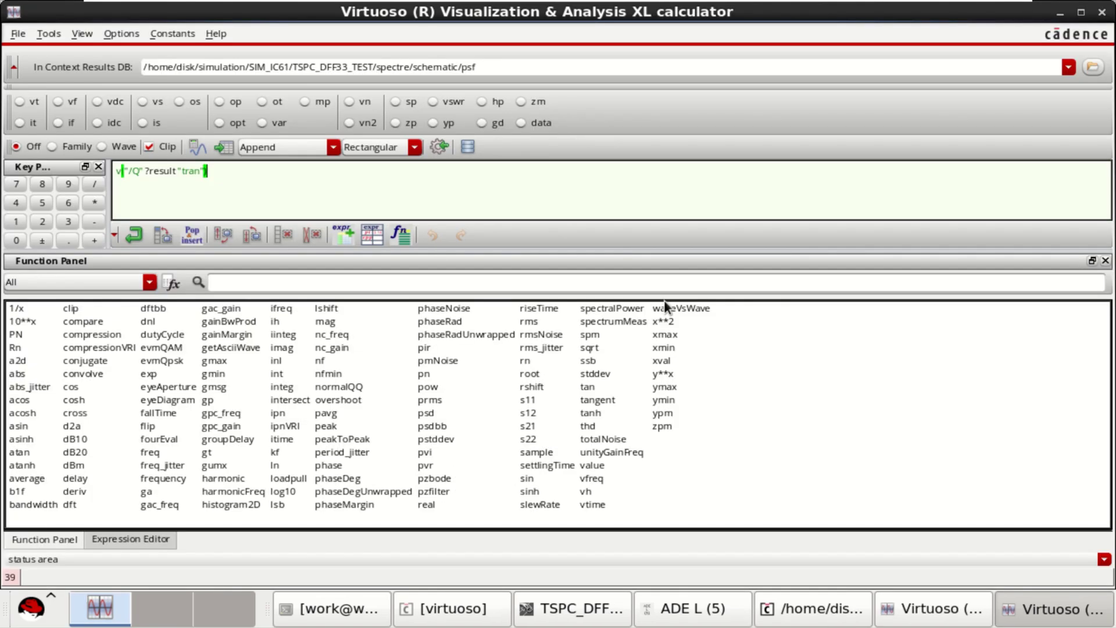
left_click(256, 283)
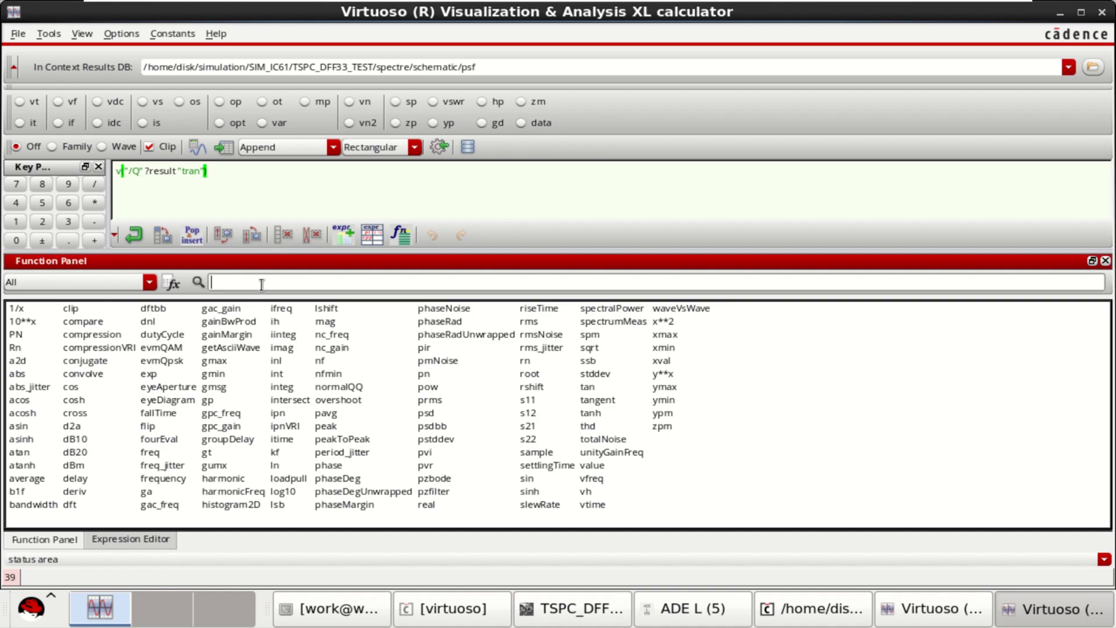
type("freq")
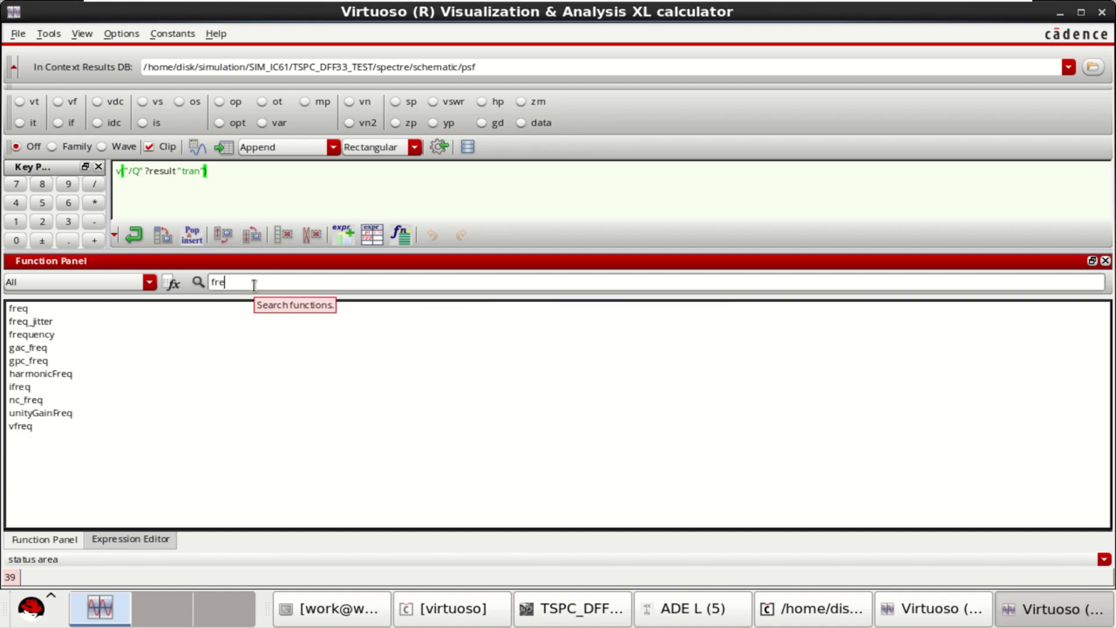
double_click(15, 334)
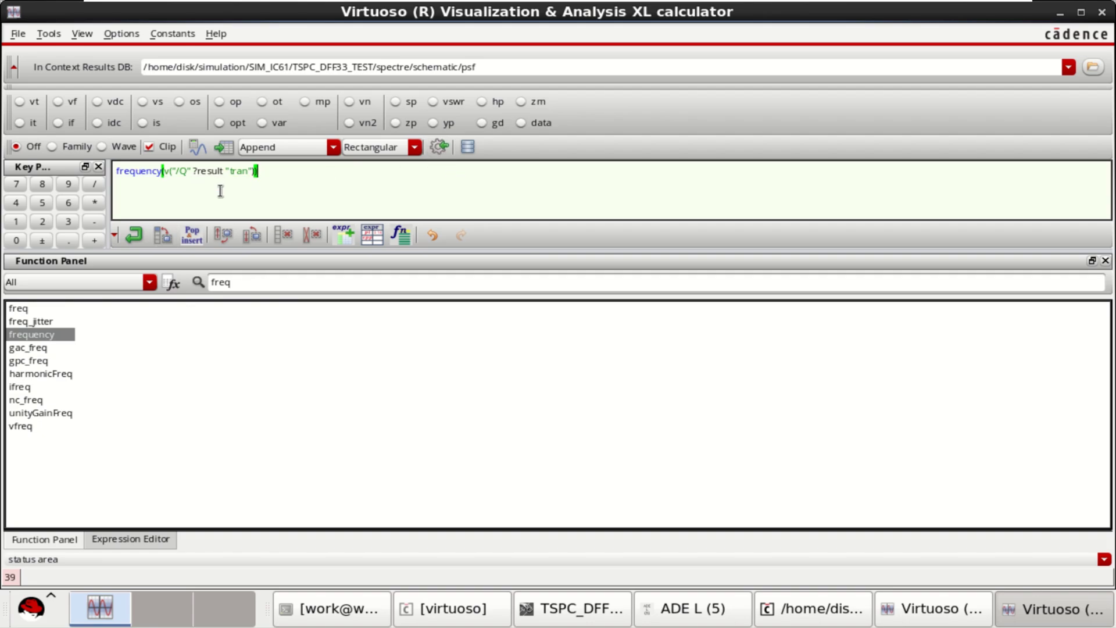
Evaluate Q's frequency into a table (166.7E6), then close the table and calculator
left_click(227, 148)
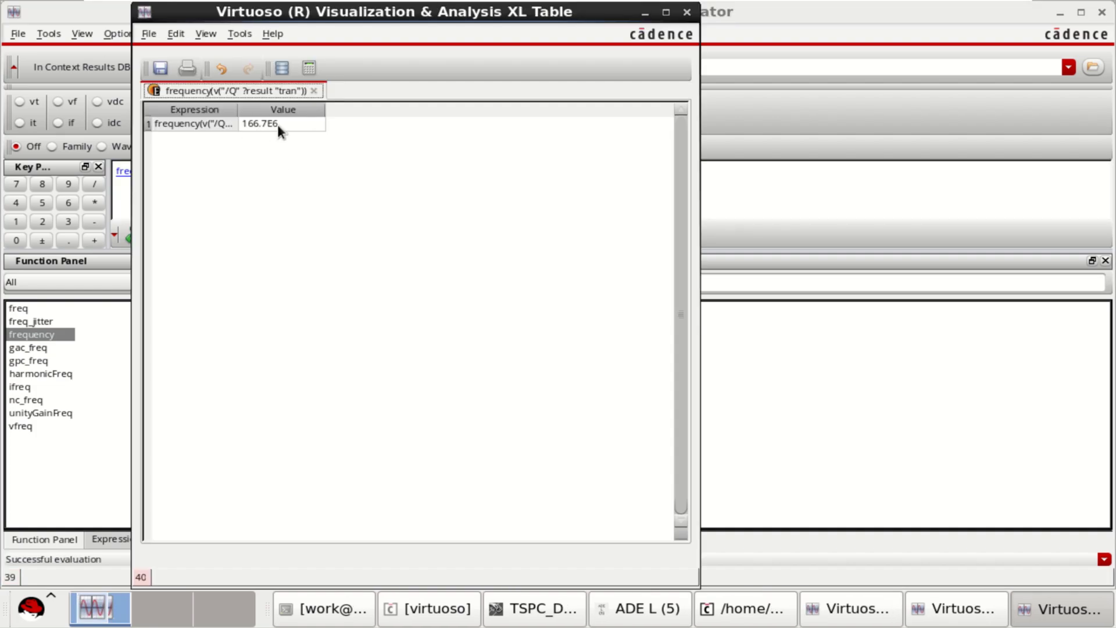
left_click(687, 12)
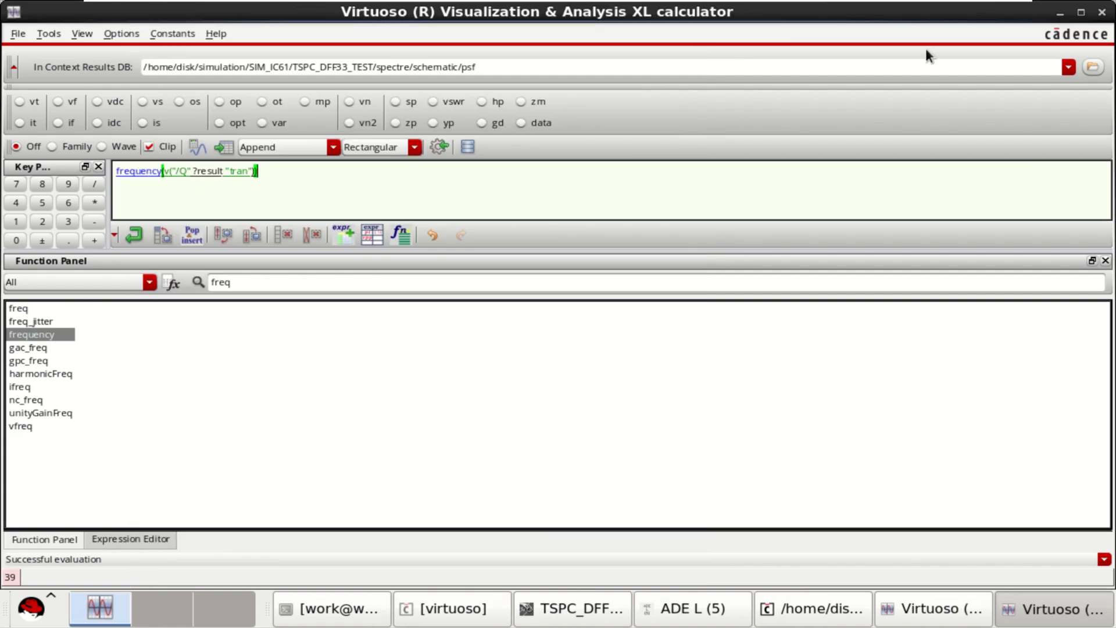
left_click(1101, 12)
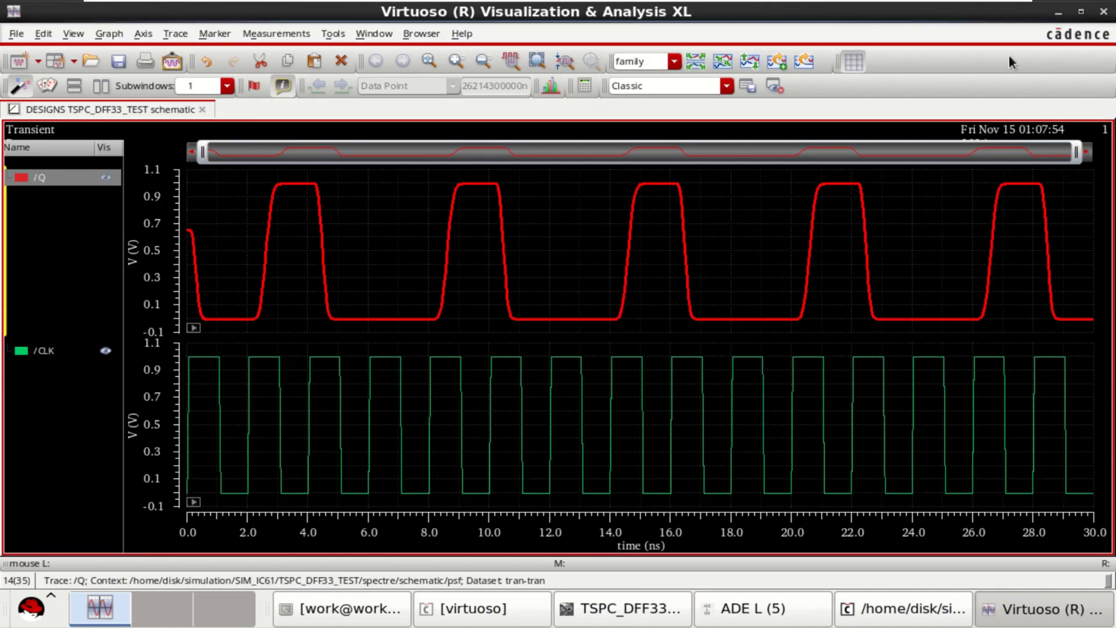
Hide the waveform window and log, widen ADE L and its output panes, then netlist and rerun the transient
left_click(1058, 12)
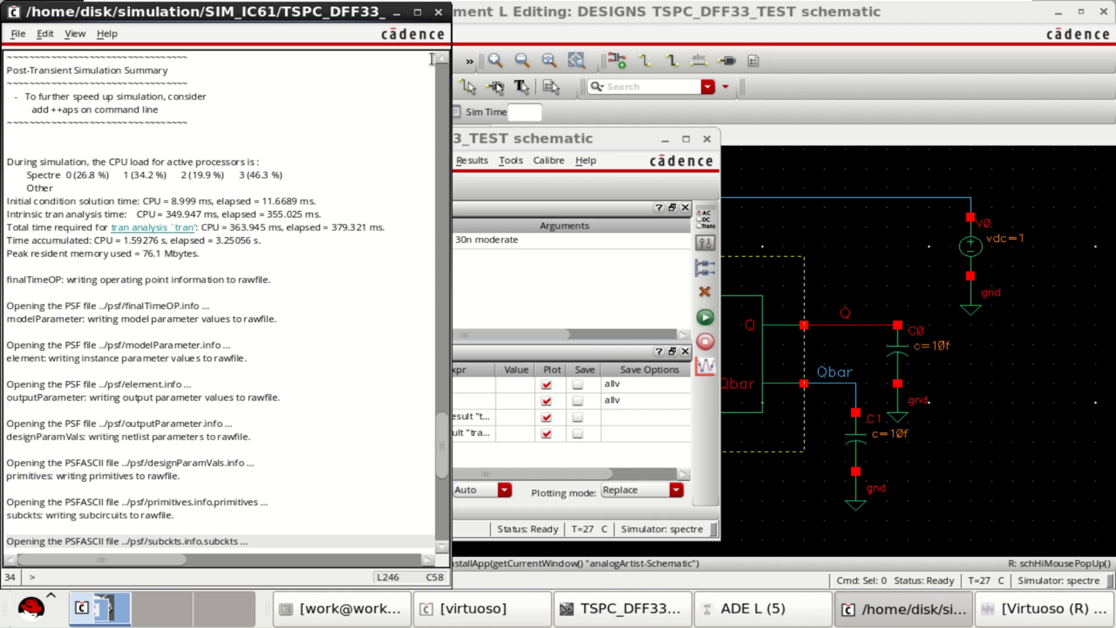
left_click(438, 12)
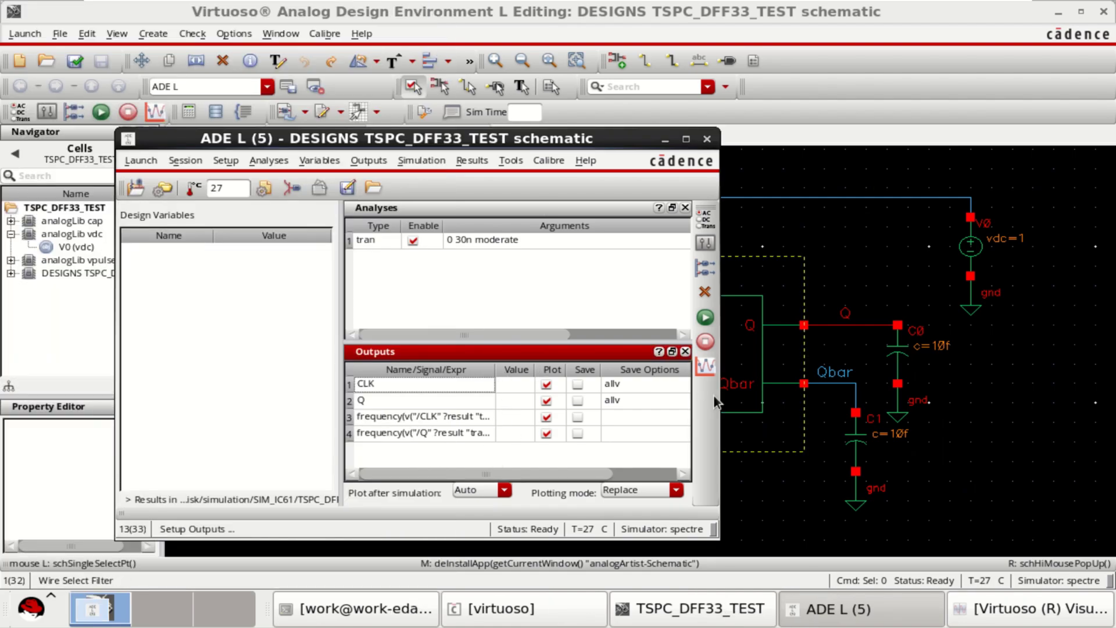
left_click_drag(711, 413, 957, 413)
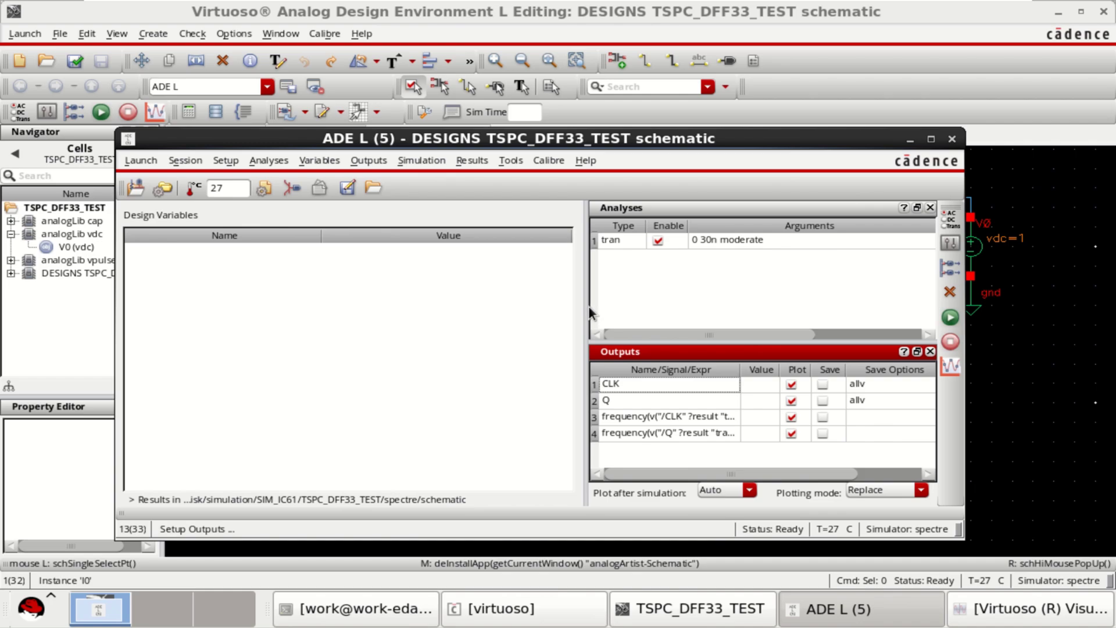
left_click_drag(588, 307, 261, 317)
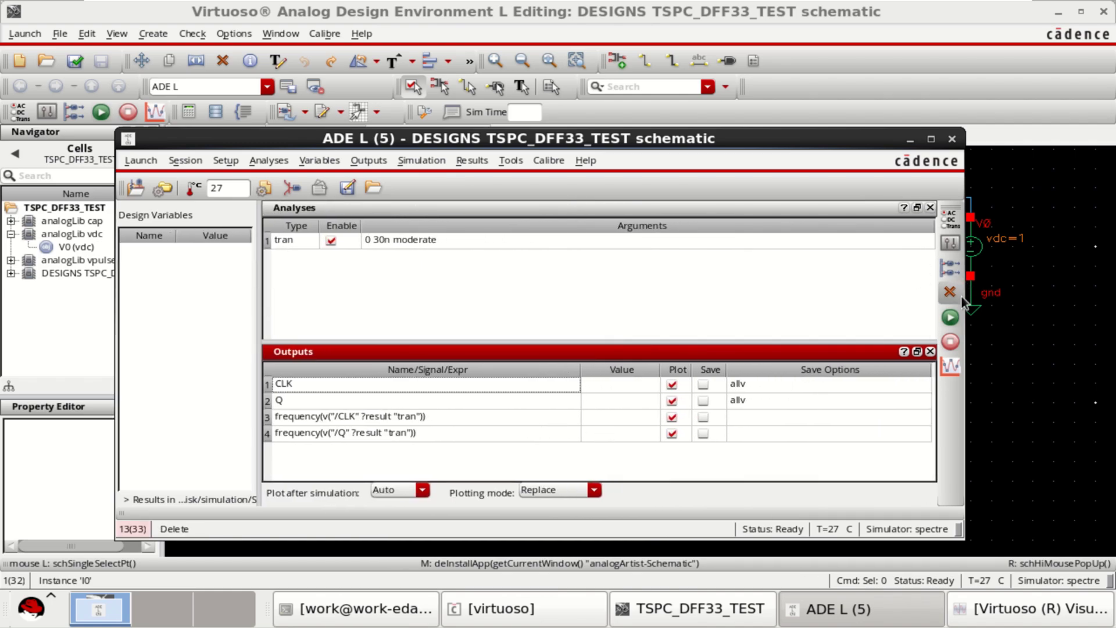
left_click(953, 322)
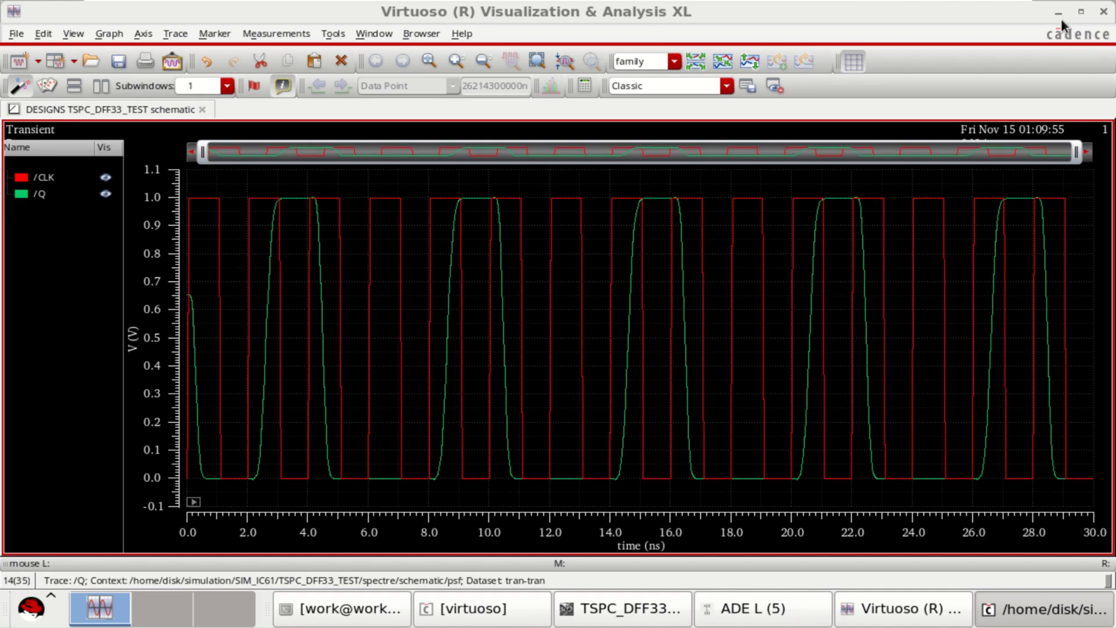
Check the CLK frequency output in the ADE L Outputs table, which reads 500M
left_click(1058, 10)
left_click(691, 298)
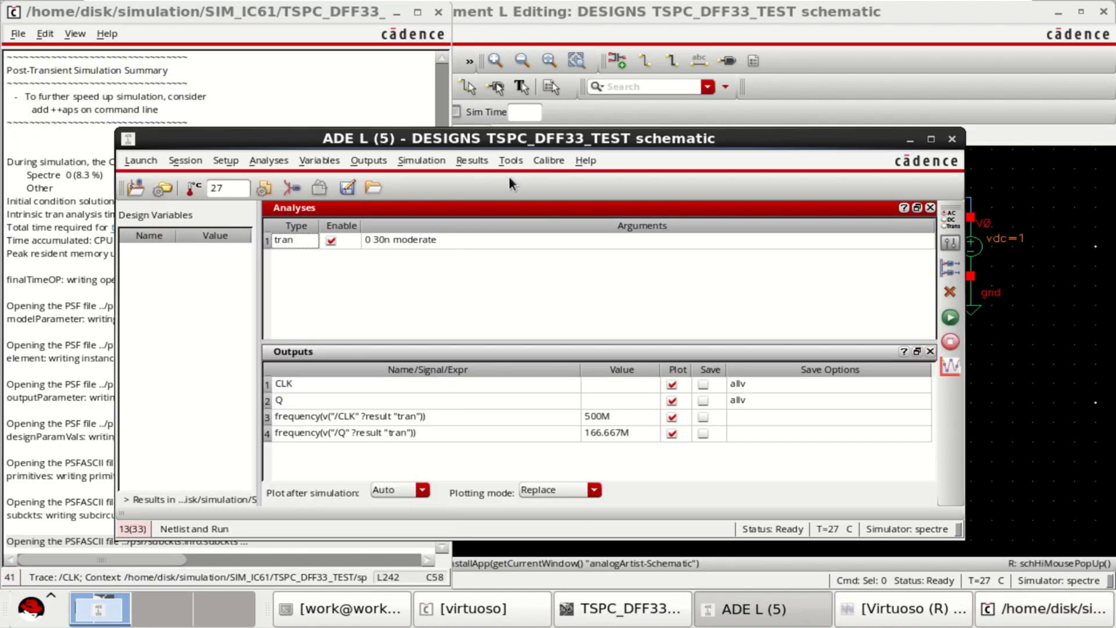
left_click(403, 416)
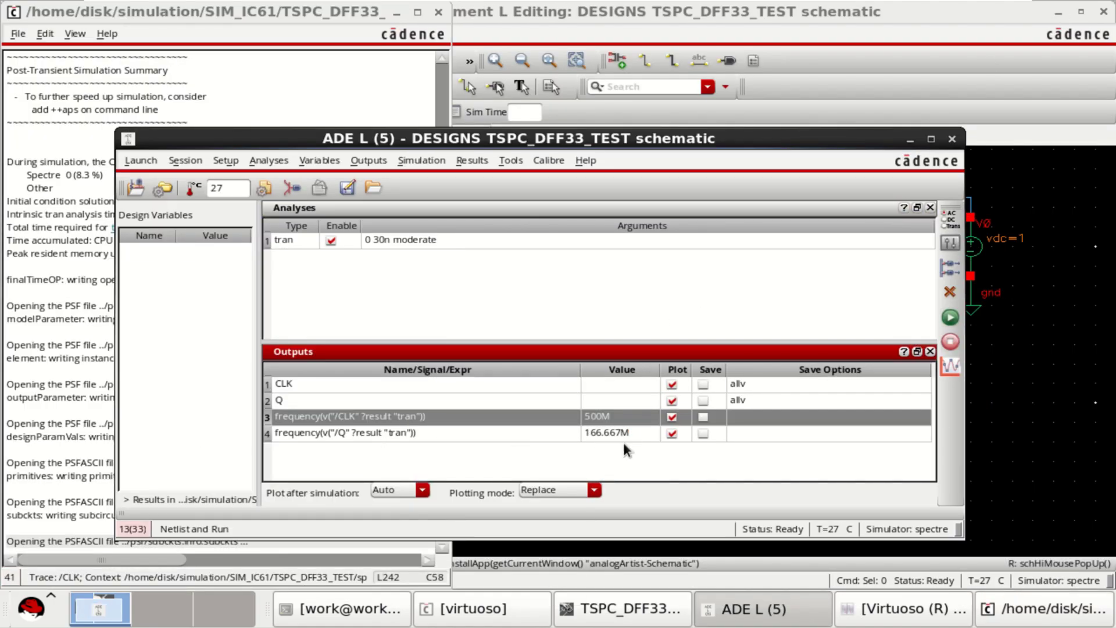
left_click(462, 445)
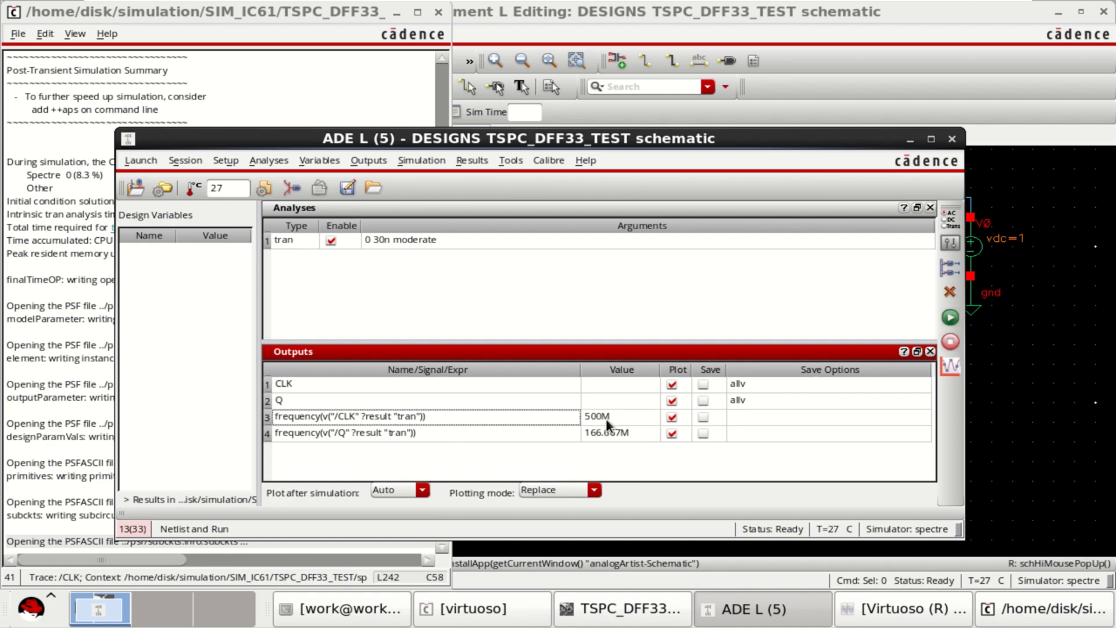
Split the CLK and Q waveforms into separate strips and select the CLK trace
left_click(1033, 617)
left_click(1010, 621)
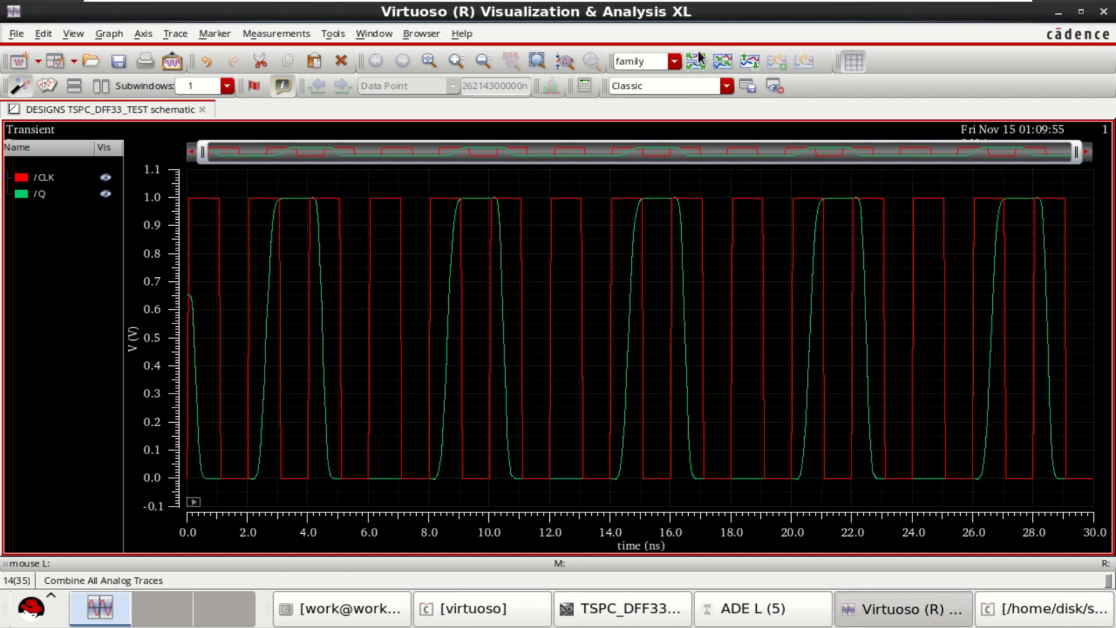
left_click(697, 59)
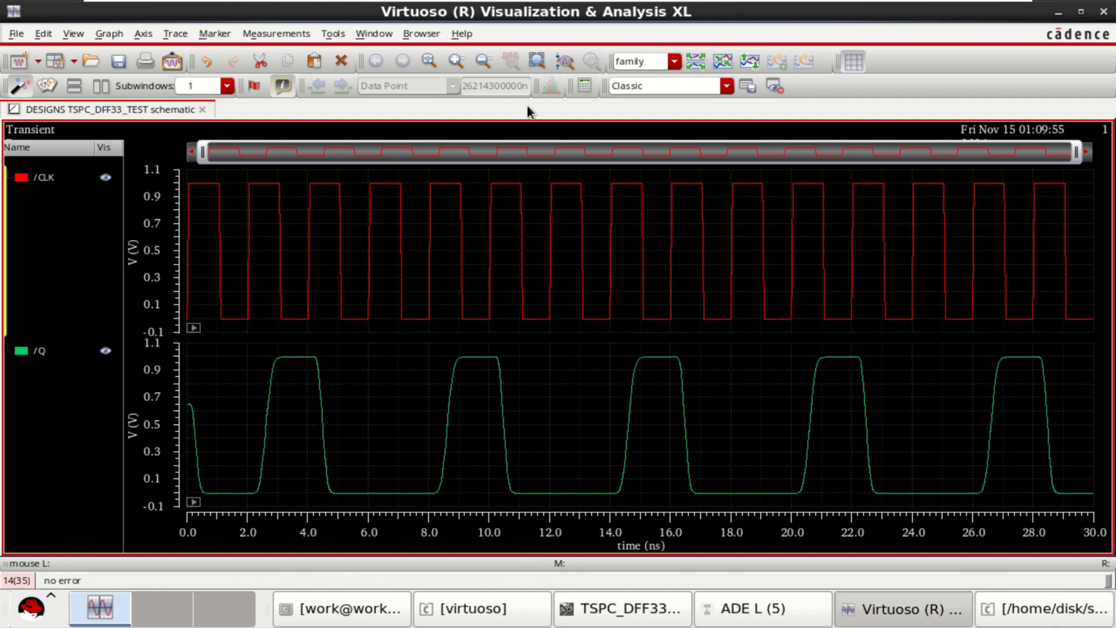
left_click(44, 178)
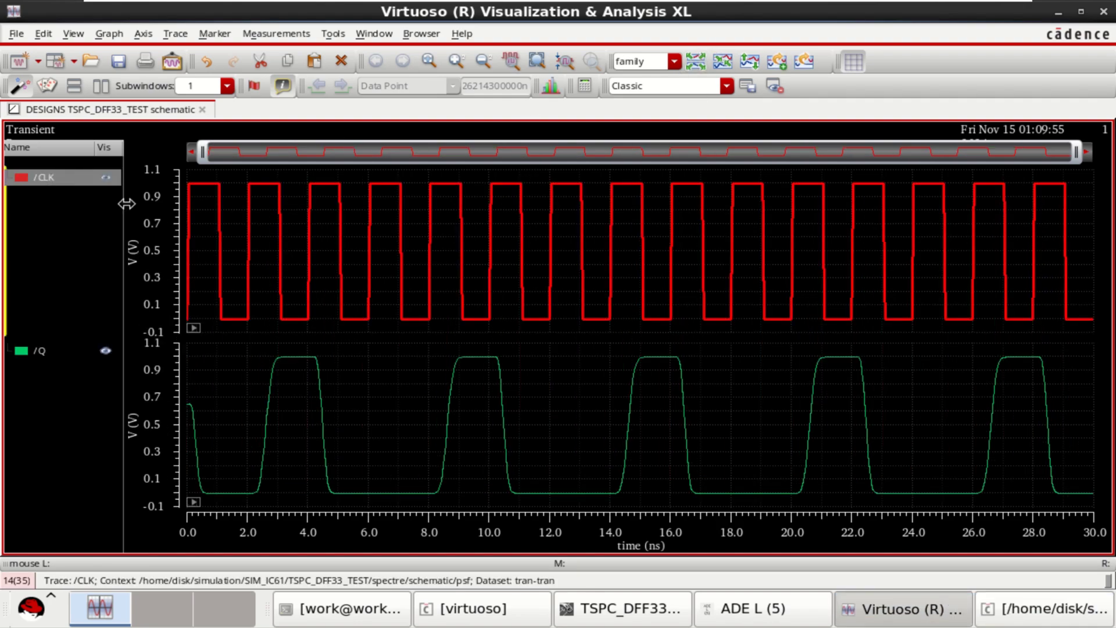
Compare the Q trace with the Outputs table, confirming the Q frequency value of 166.667M
left_click(1057, 13)
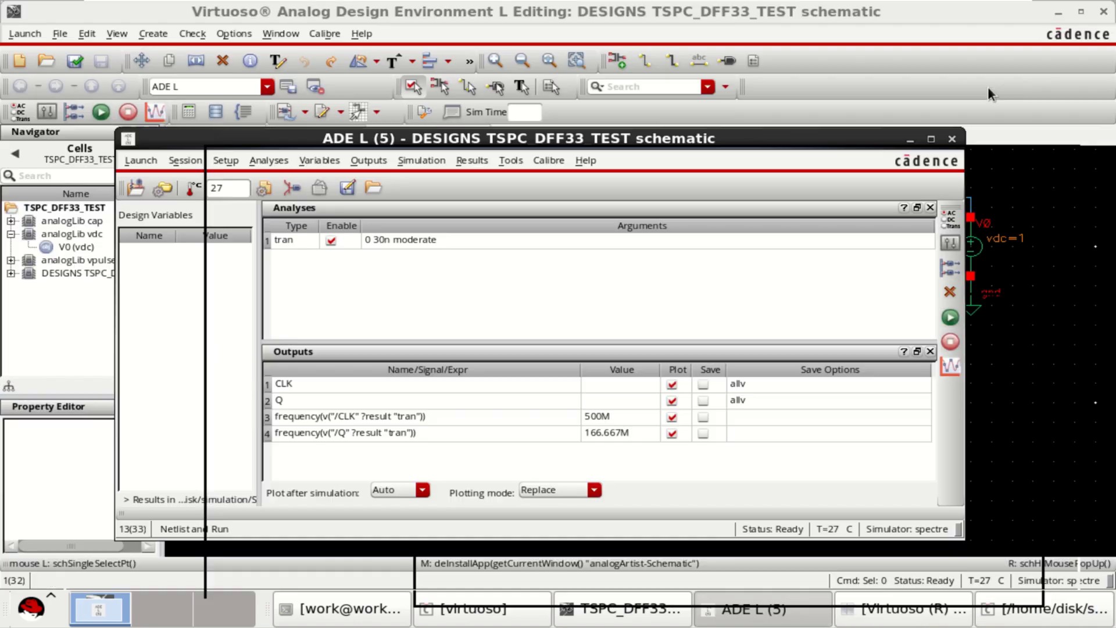
left_click(610, 422)
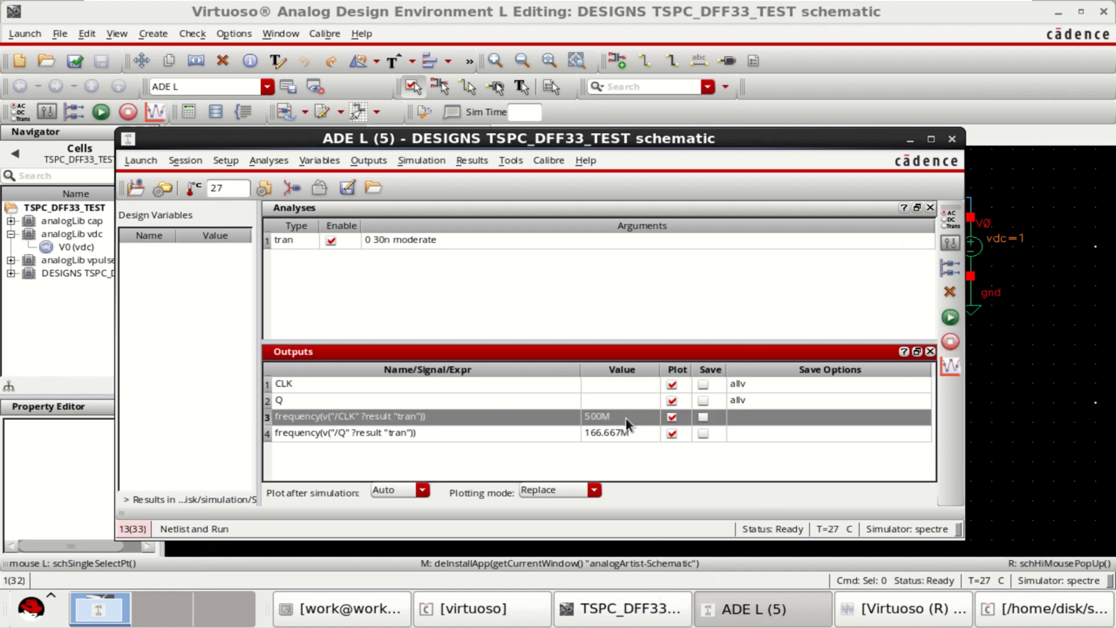
left_click(351, 433)
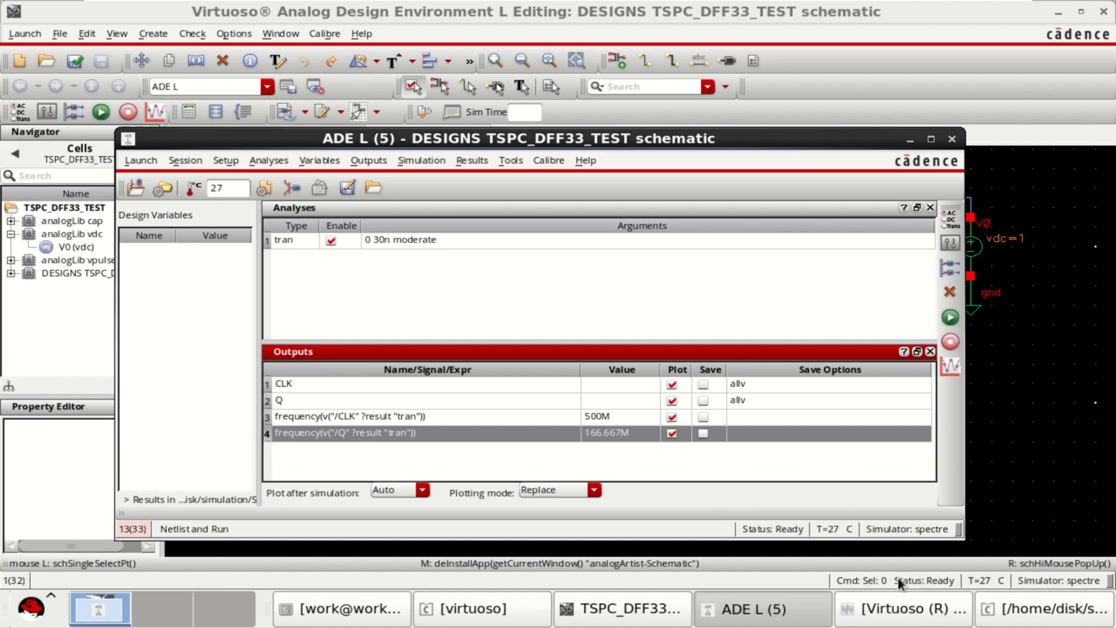
left_click(907, 609)
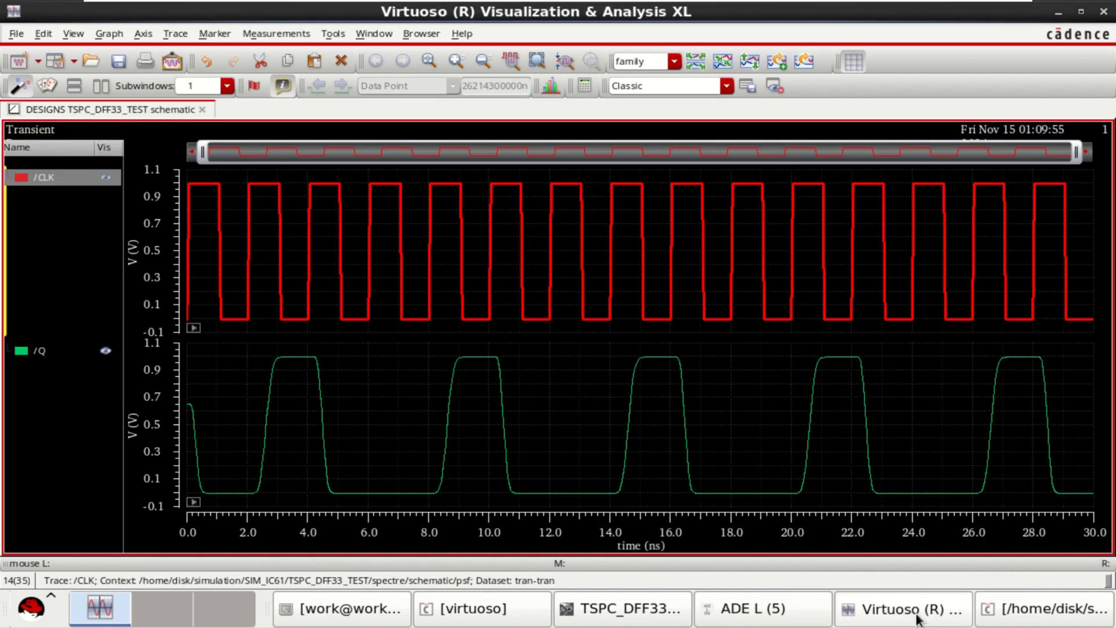
left_click(41, 355)
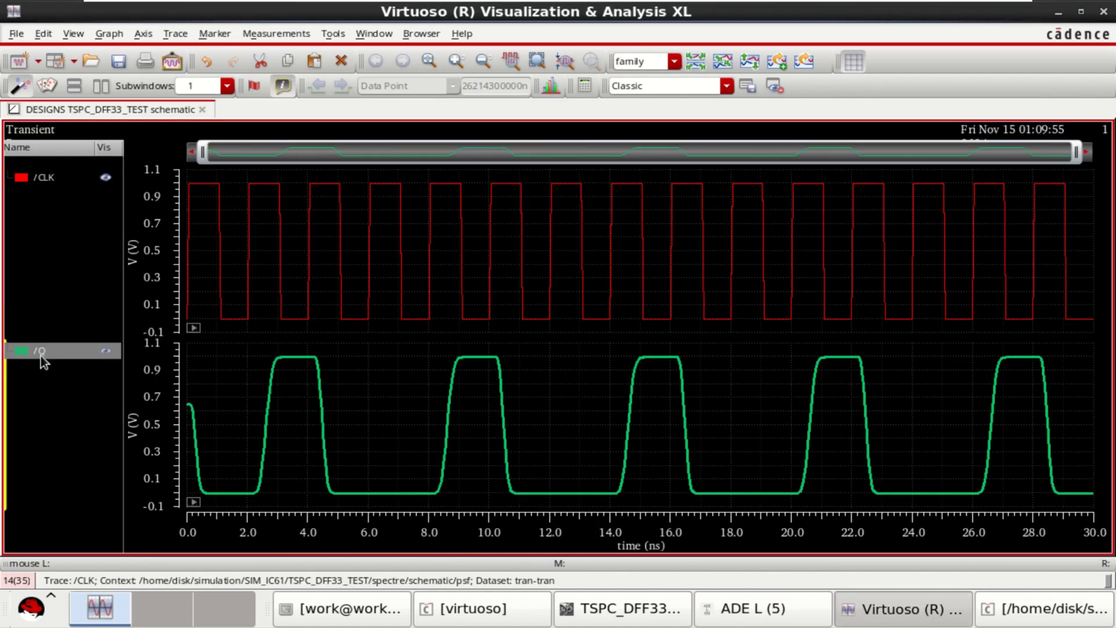
left_click(1059, 14)
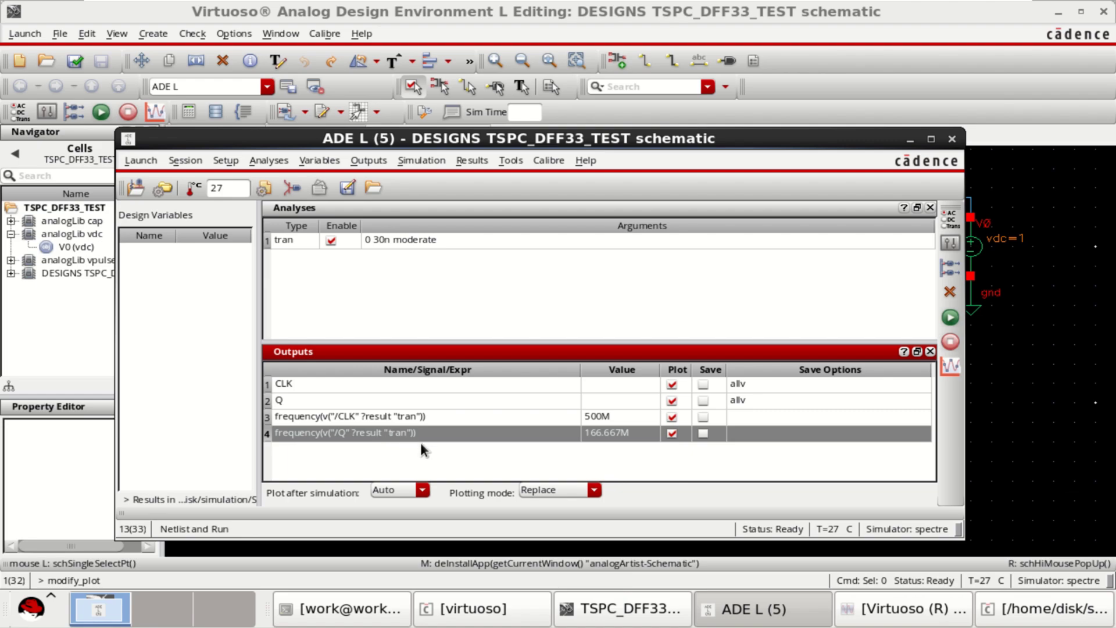
left_click(604, 452)
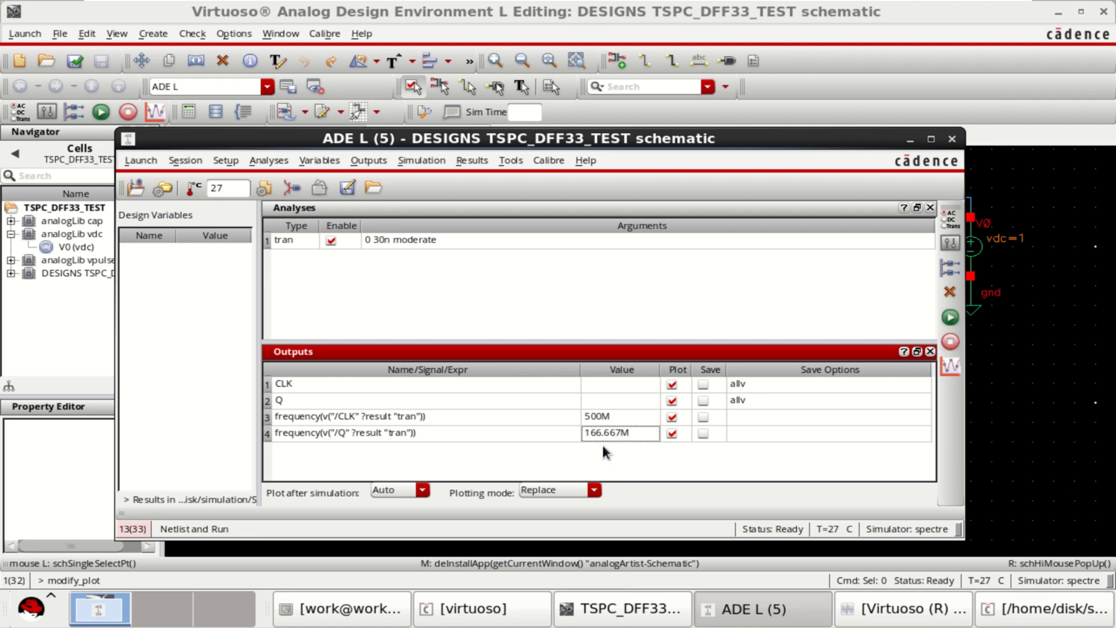